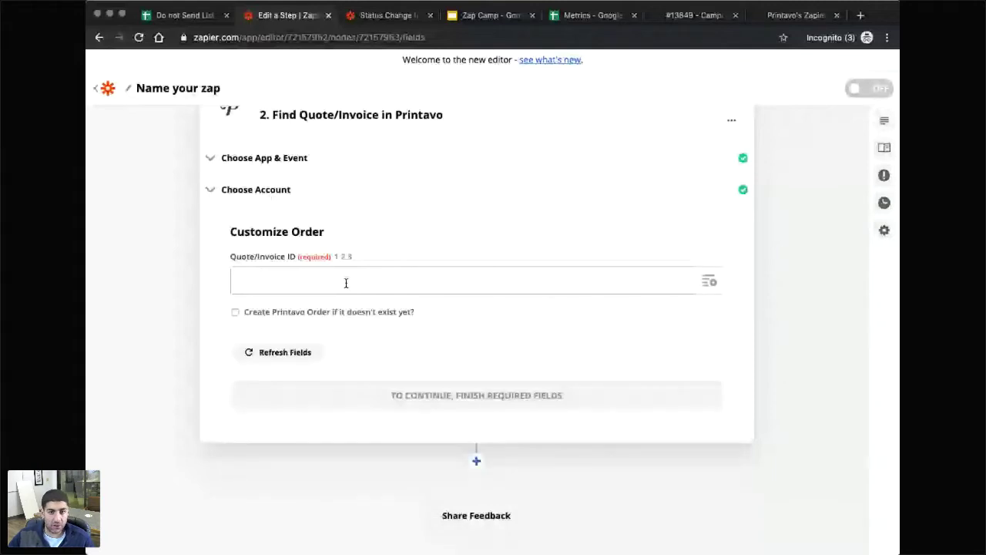
# Map the trigger email's Subject into the Quote/Invoice ID field and continue to the test screen.
pyautogui.click(346, 282)
pyautogui.scroll(-1, 298, 397)
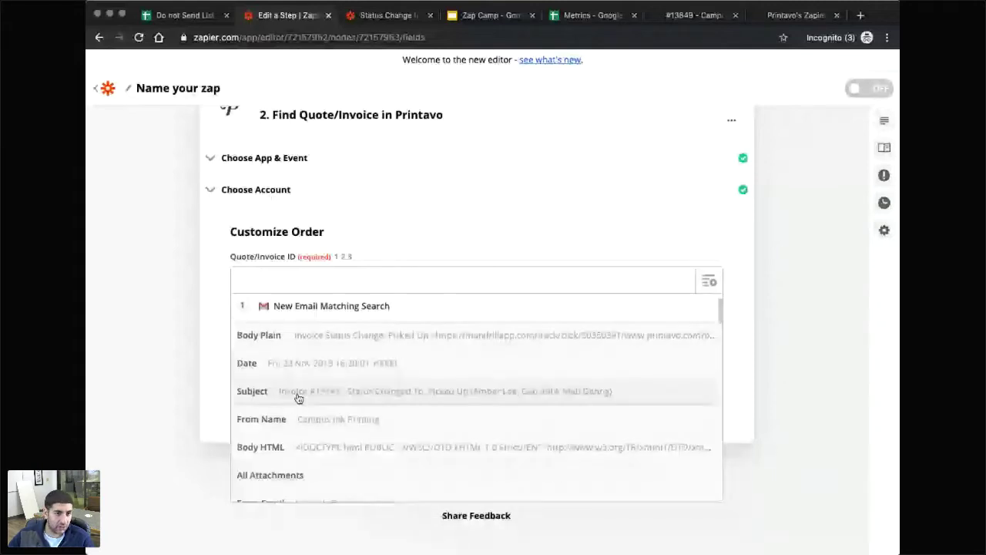
pyautogui.click(298, 397)
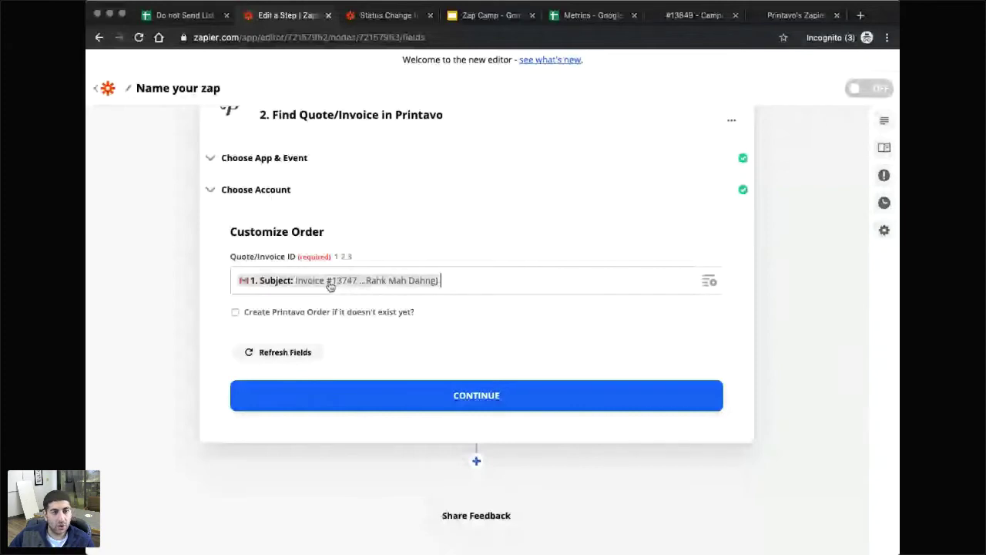
pyautogui.click(455, 397)
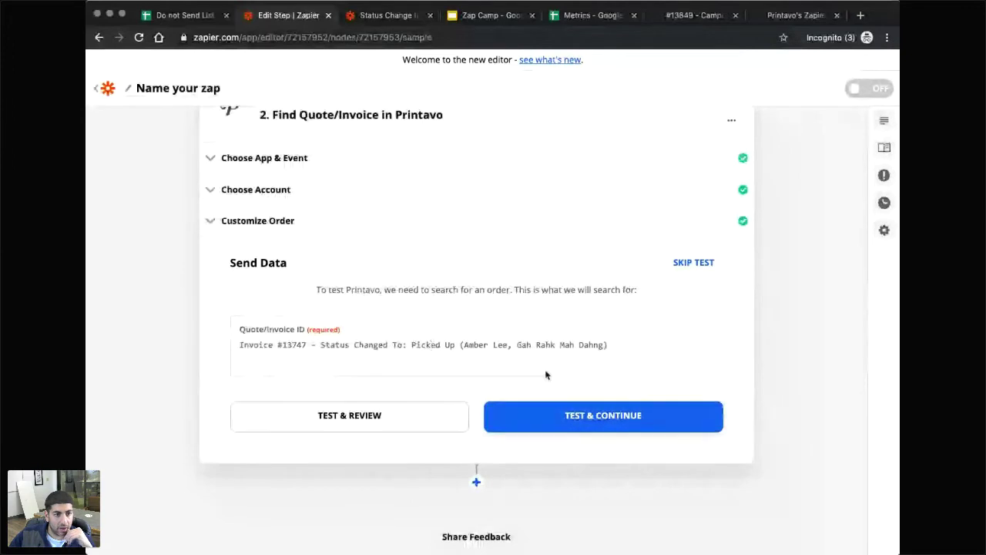
# Test the invoice search, review the returned Printavo order fields, and view its invoice page.
pyautogui.click(345, 420)
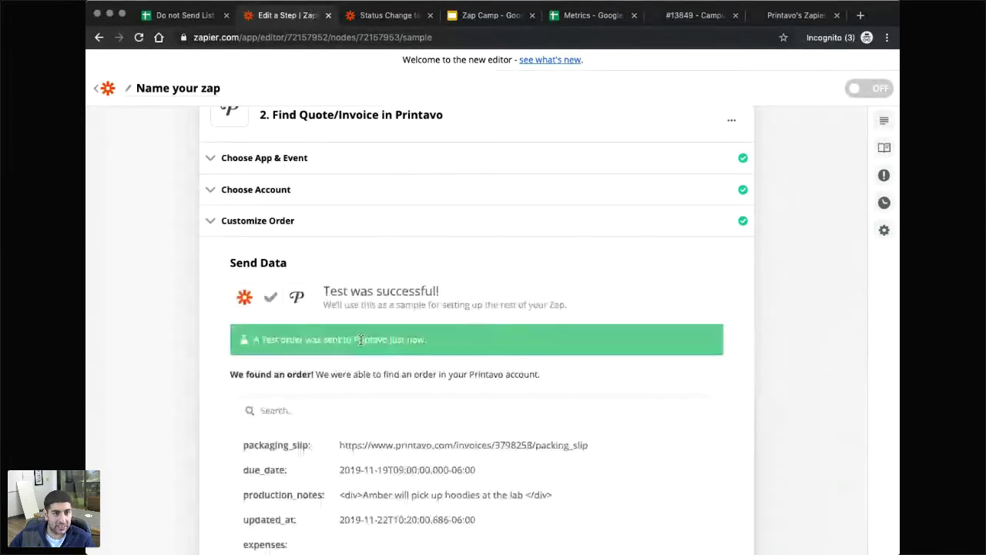
pyautogui.scroll(-3, 399, 315)
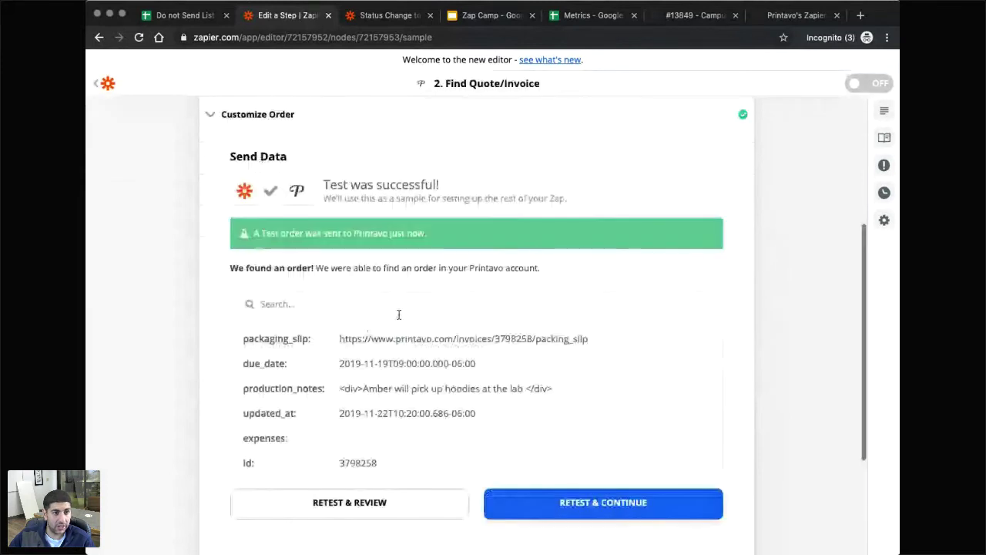
pyautogui.scroll(-1, 386, 375)
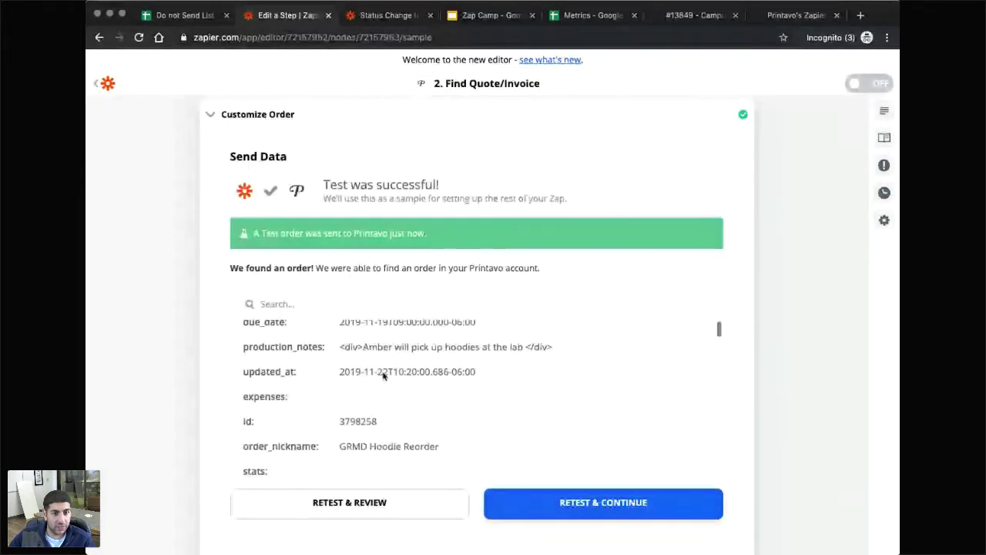
pyautogui.scroll(1, 362, 362)
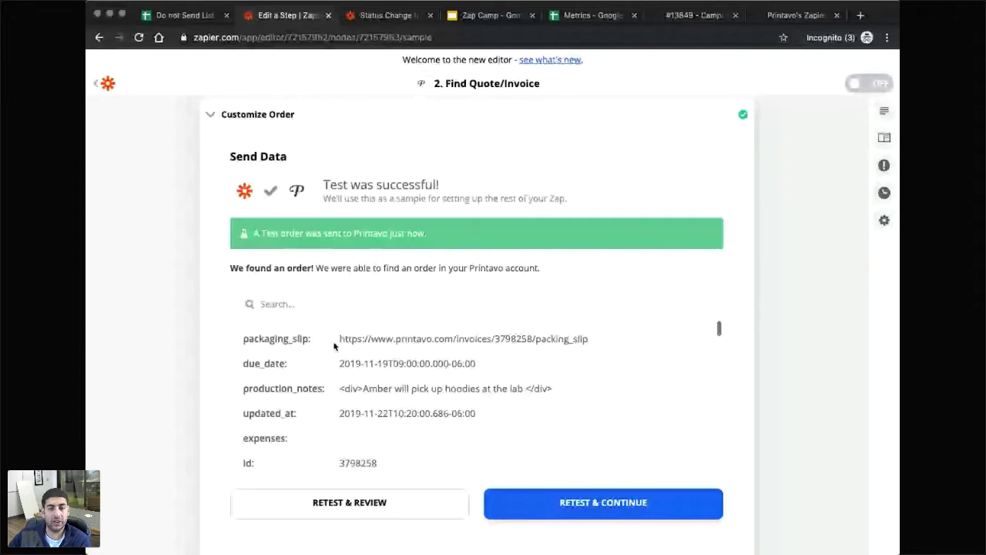
pyautogui.click(678, 14)
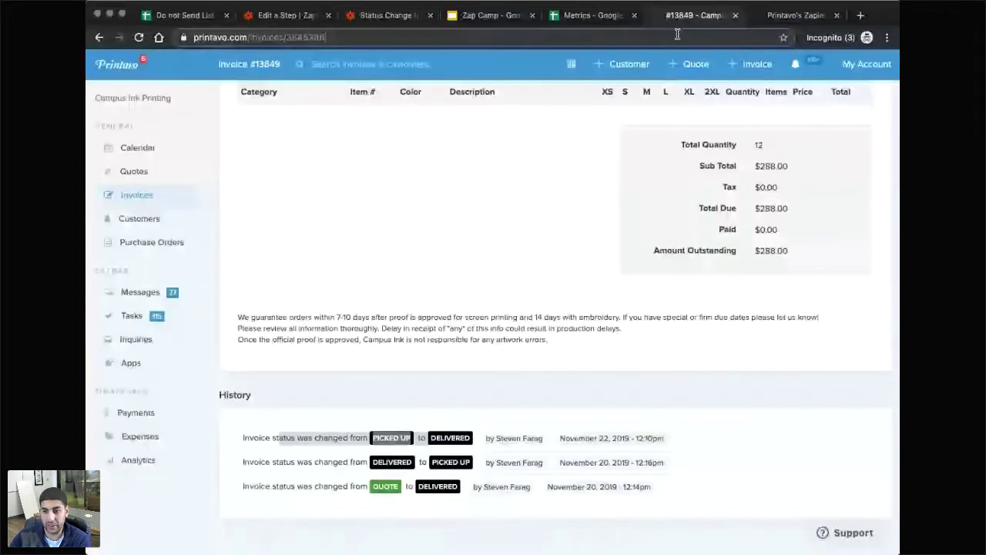
# Load the found invoice's packing slip page from the pasted packing_slip URL.
pyautogui.click(677, 34)
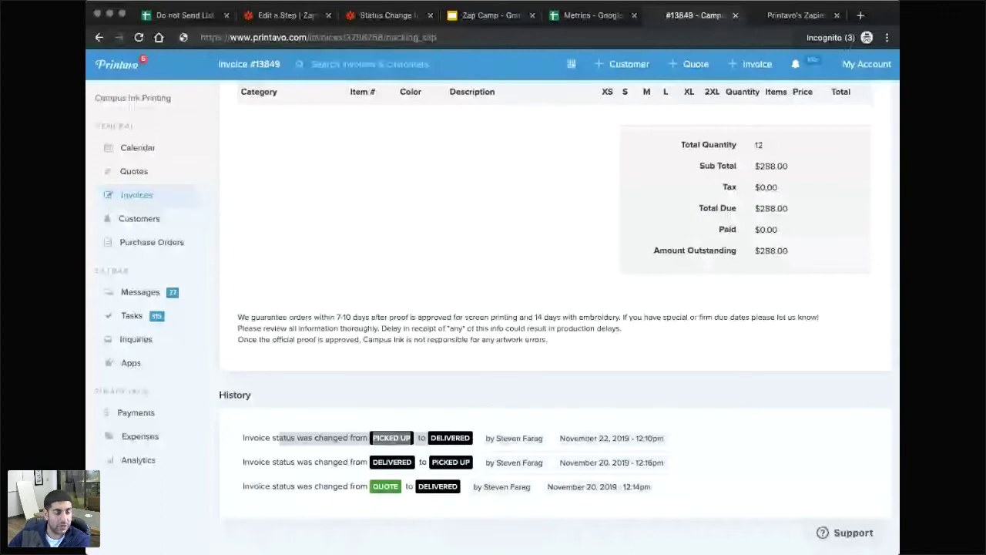
pyautogui.press('Return')
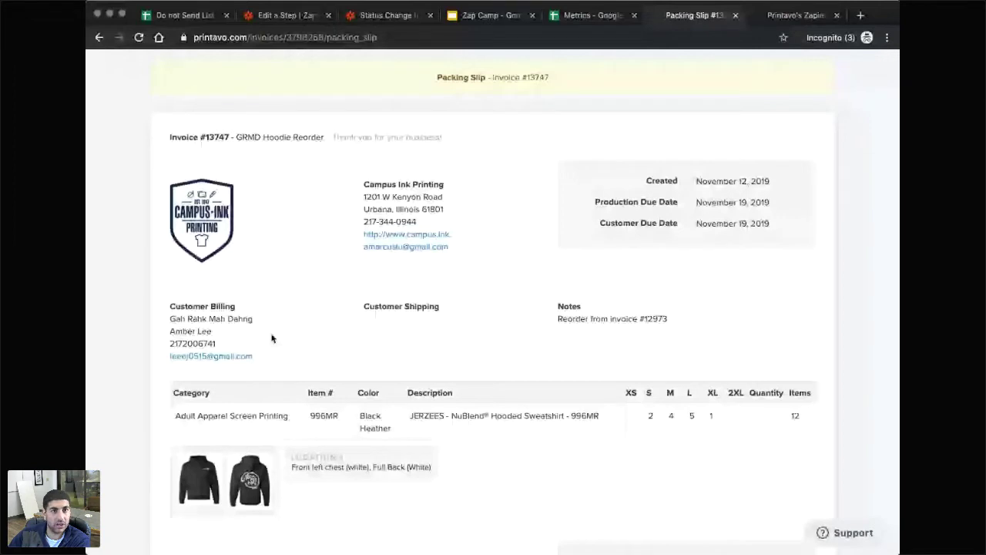
pyautogui.click(490, 15)
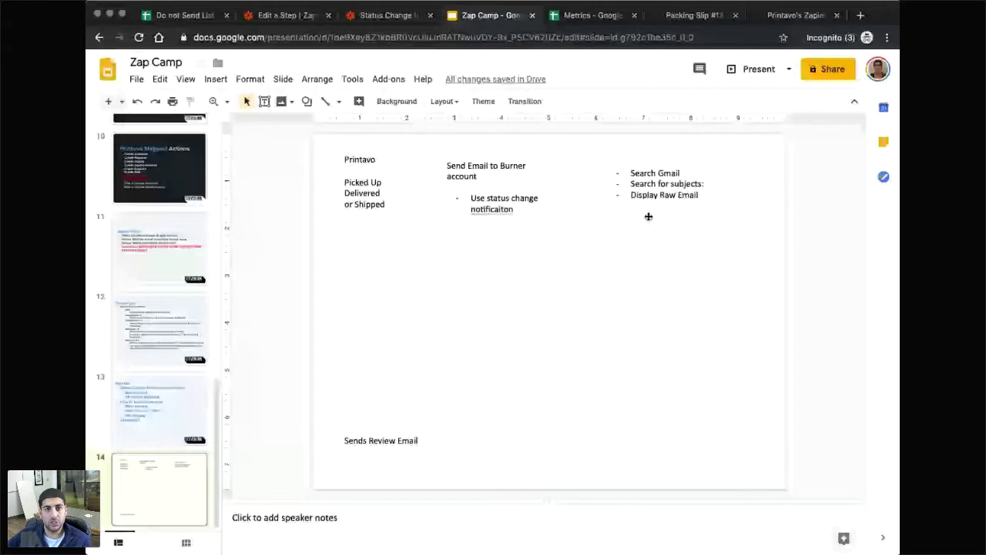
# Duplicate the Search Gmail bullet box and place the copy on the left below Picked Up.
pyautogui.click(632, 162)
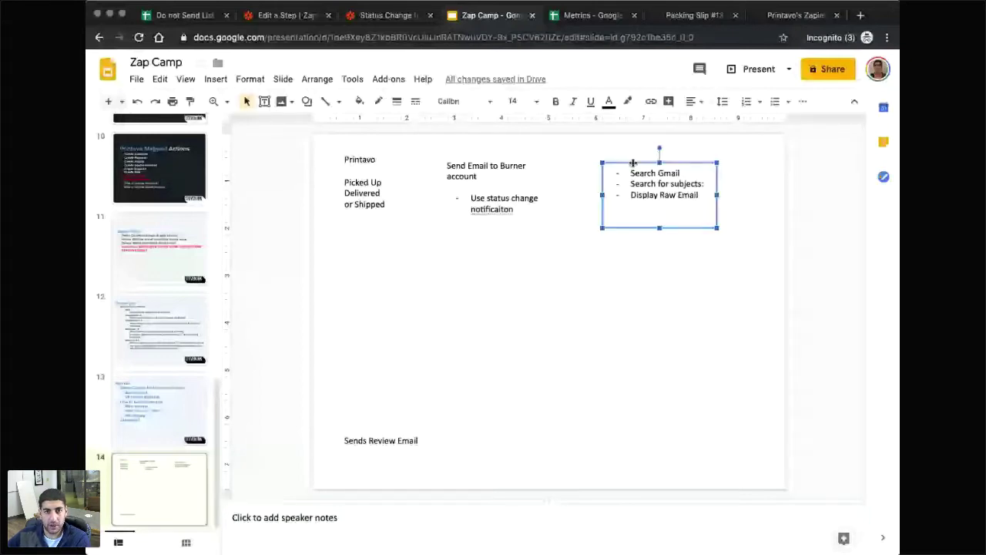
pyautogui.click(701, 194)
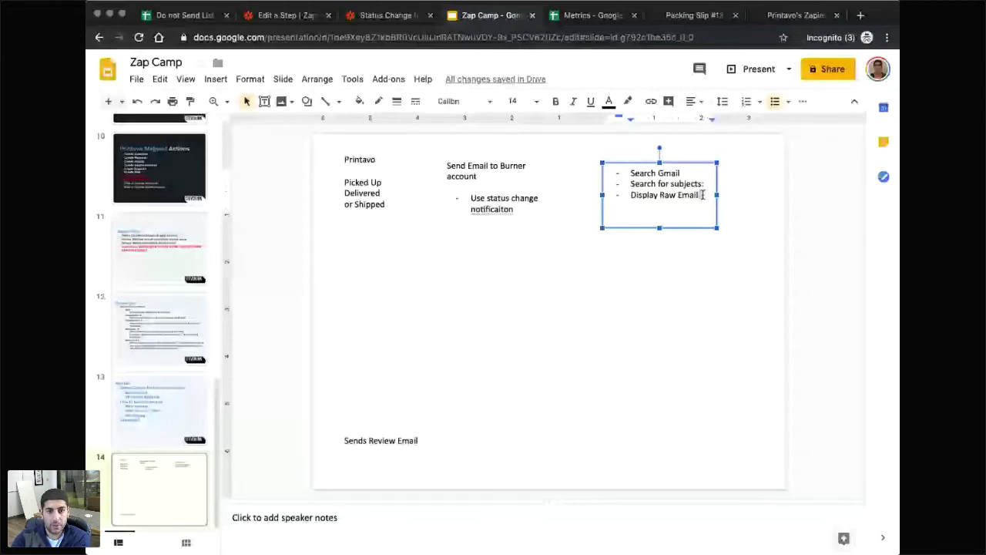
pyautogui.press('Return')
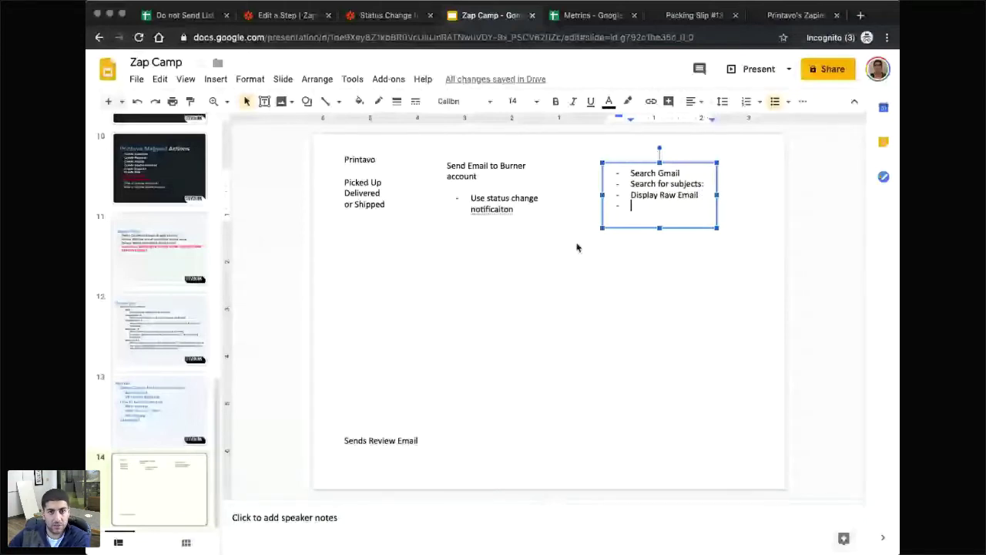
pyautogui.press('Escape')
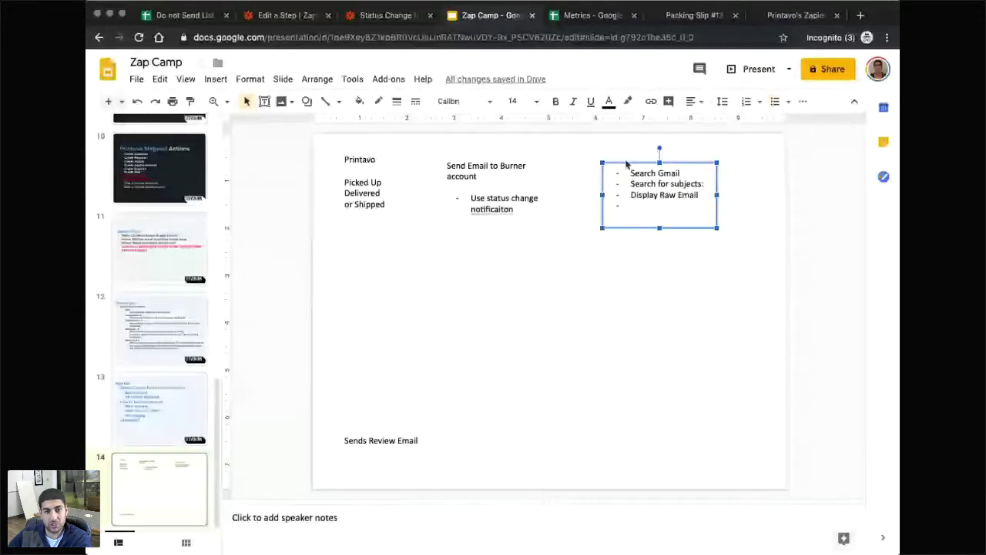
pyautogui.click(529, 275)
pyautogui.hotkey('ctrl', 'v')
pyautogui.moveTo(636, 212); pyautogui.dragTo(344, 267)
# Rewrite the copy as Printavo with sub-points Find Invoice, Use the Subject line data, Field - correct.
pyautogui.click(365, 293)
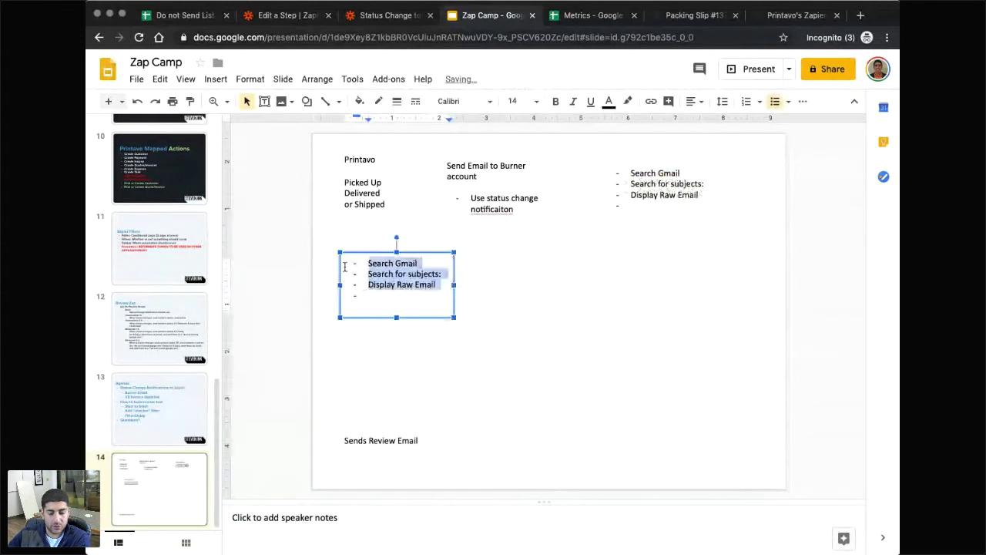
pyautogui.write('Printavo')
pyautogui.press('Return')
pyautogui.press('Tab')
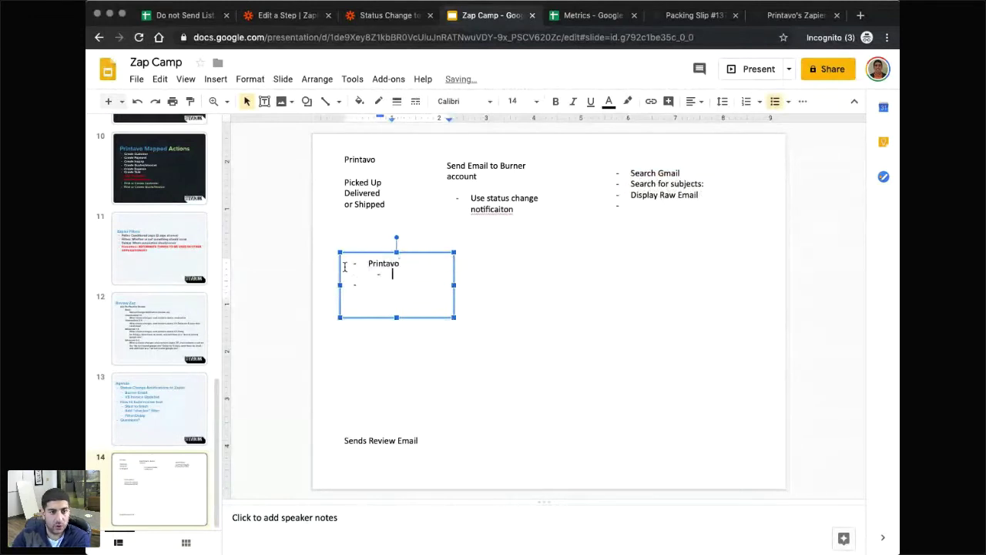
pyautogui.write('Find ')
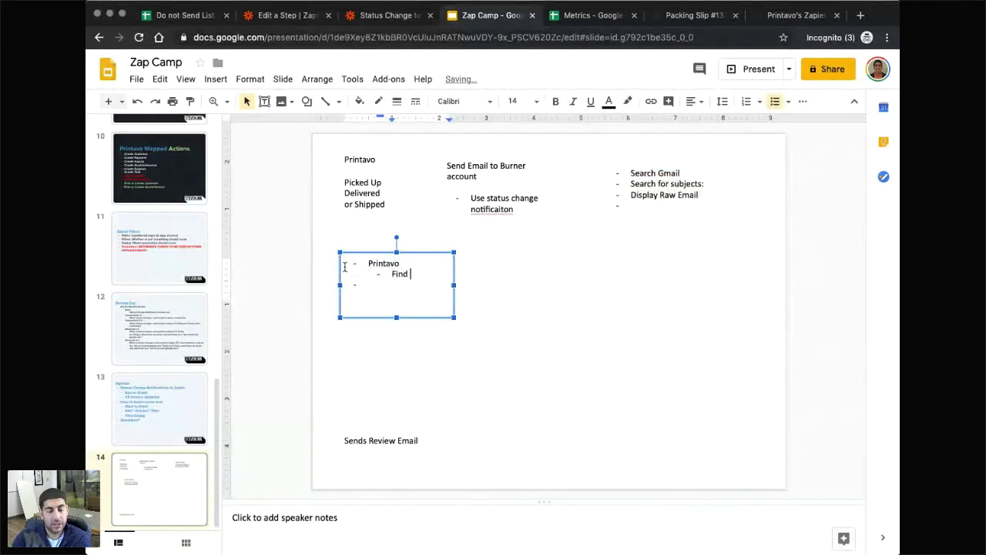
pyautogui.write('Invoice')
pyautogui.press('Return')
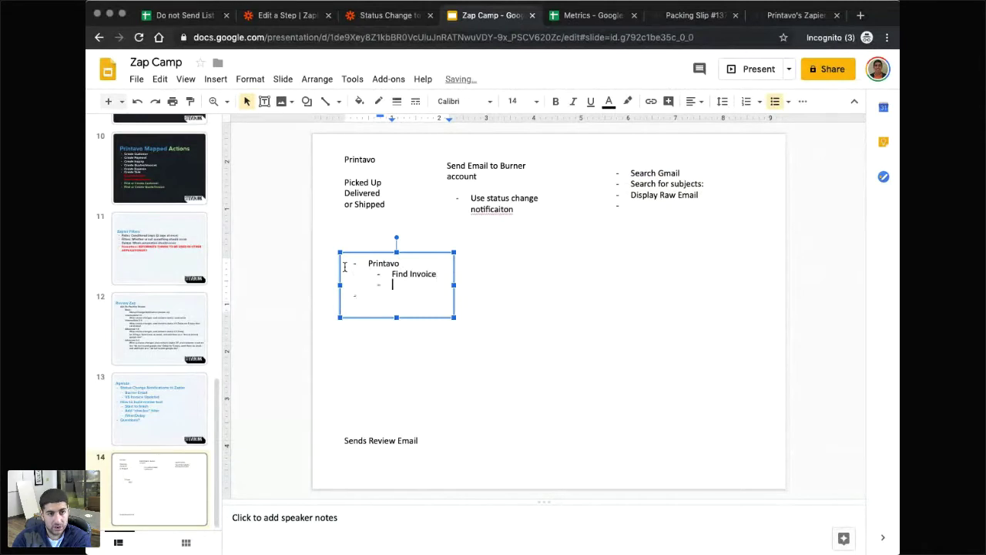
pyautogui.write('Use the Subject line data')
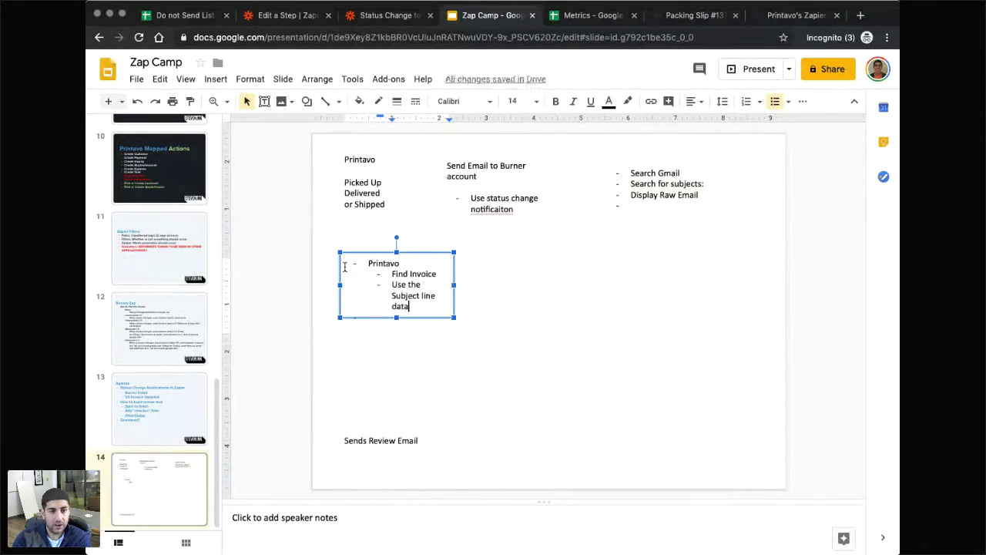
pyautogui.press('Return')
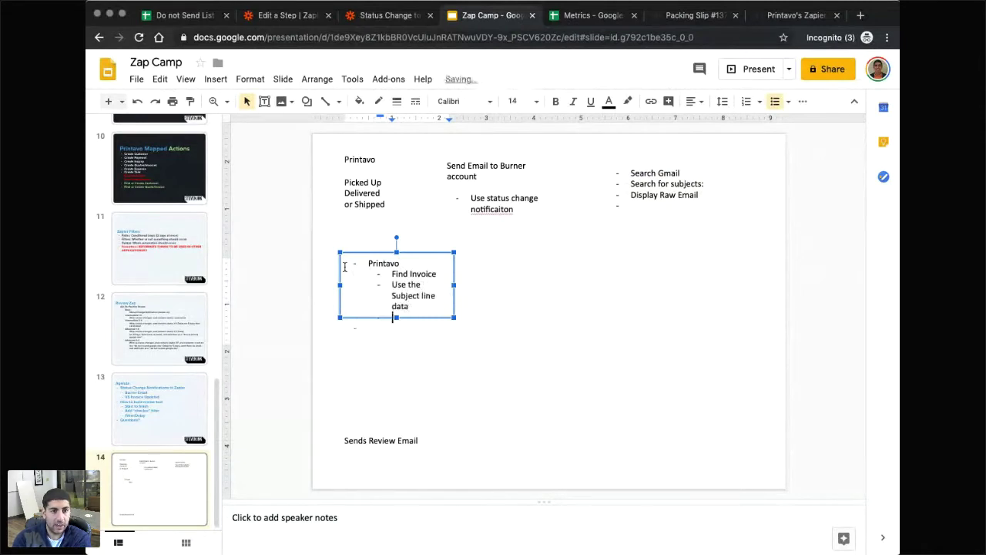
pyautogui.write('Field - ')
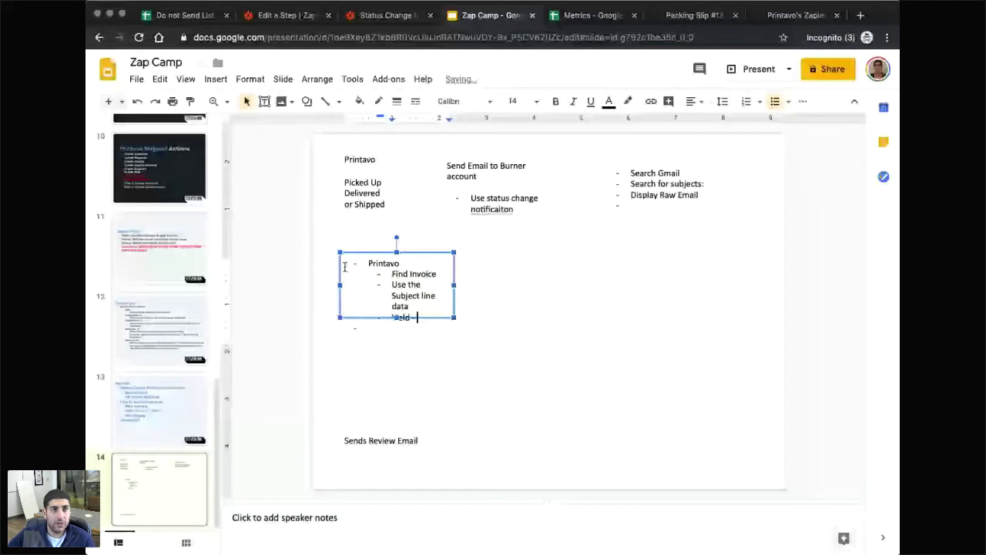
pyautogui.write('correct')
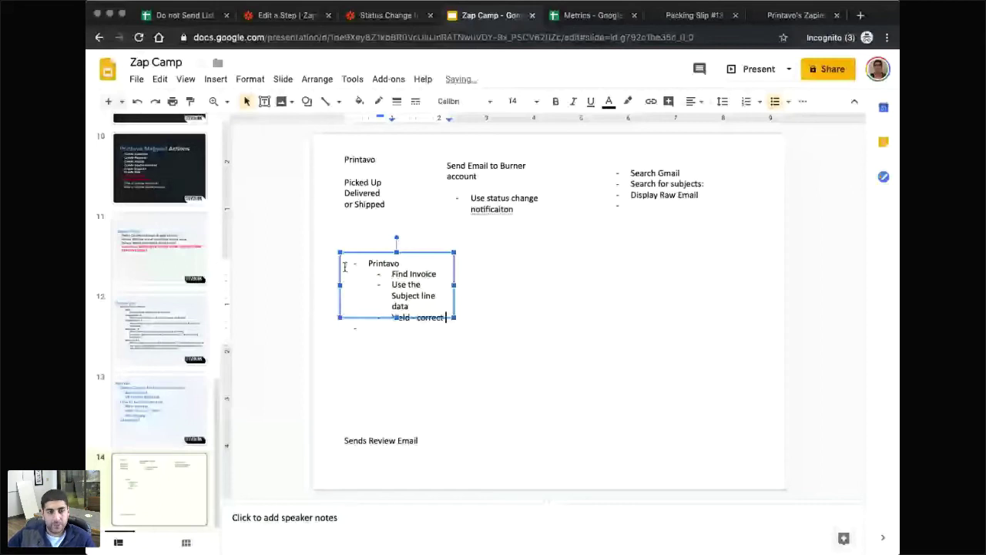
pyautogui.hotkey('ctrl', 'shift', 'Tab')
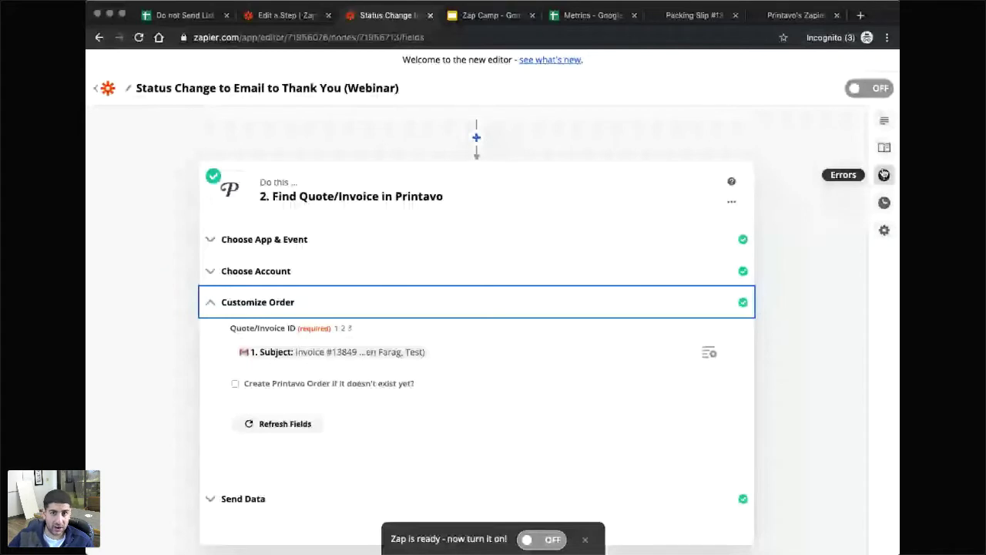
# Review the Find Quote/Invoice step's Send Data test results and retest the order search.
pyautogui.click(884, 120)
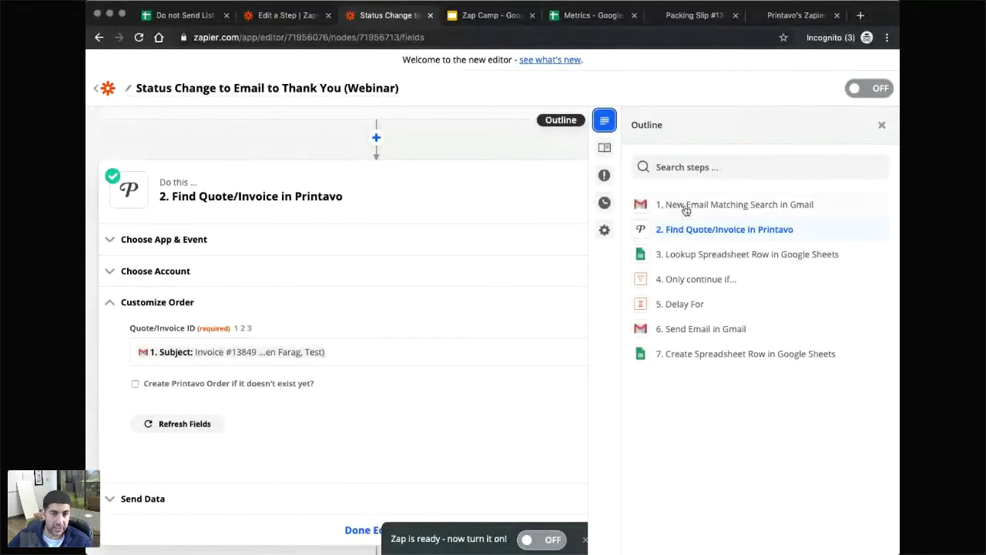
pyautogui.click(285, 19)
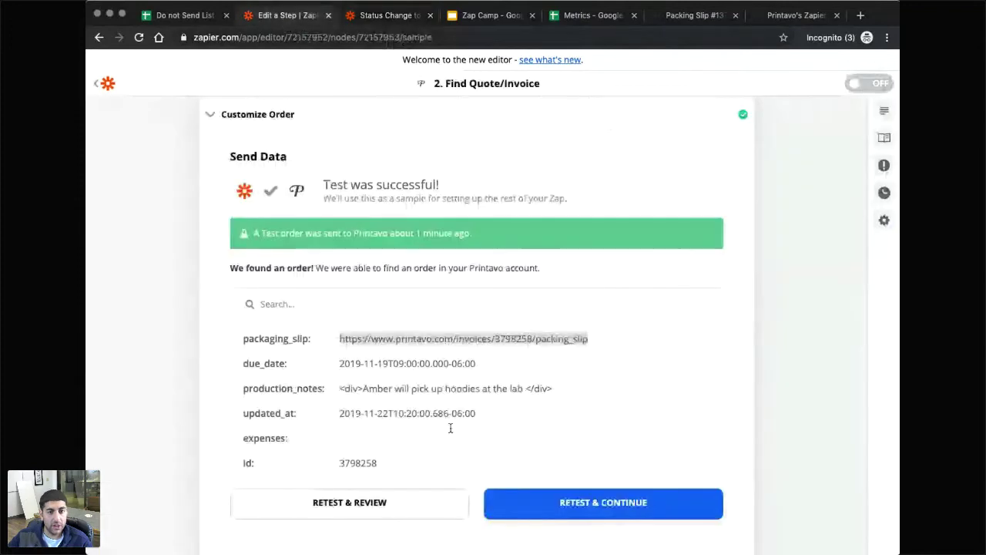
pyautogui.scroll(-3, 451, 428)
pyautogui.scroll(3, 565, 403)
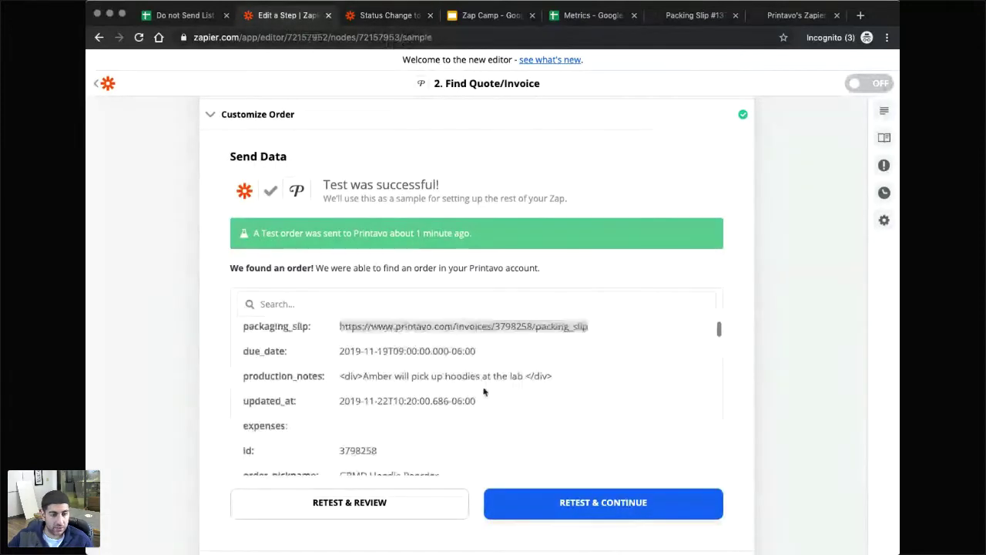
pyautogui.scroll(-1, 454, 373)
pyautogui.scroll(1, 616, 362)
pyautogui.scroll(-3, 815, 356)
pyautogui.scroll(-2, 616, 377)
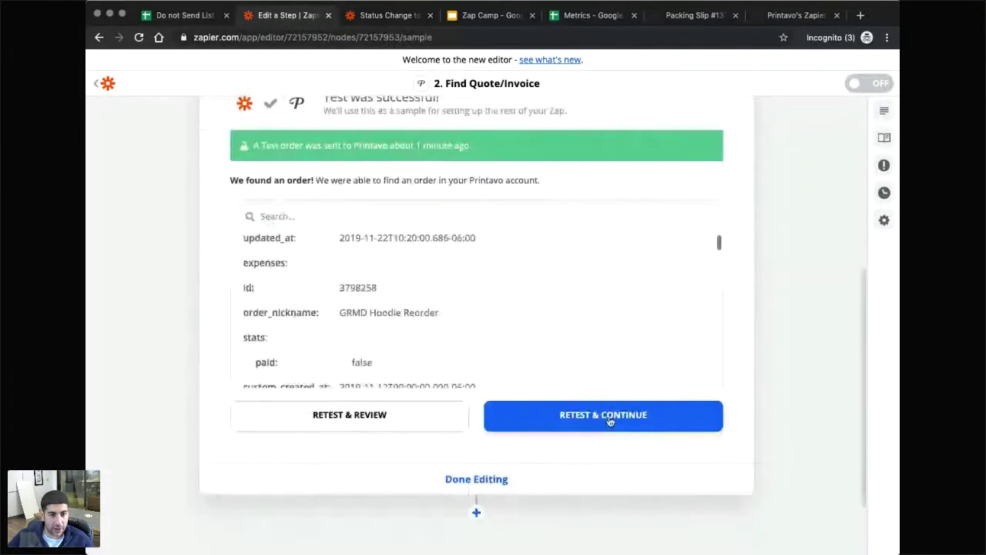
pyautogui.click(609, 421)
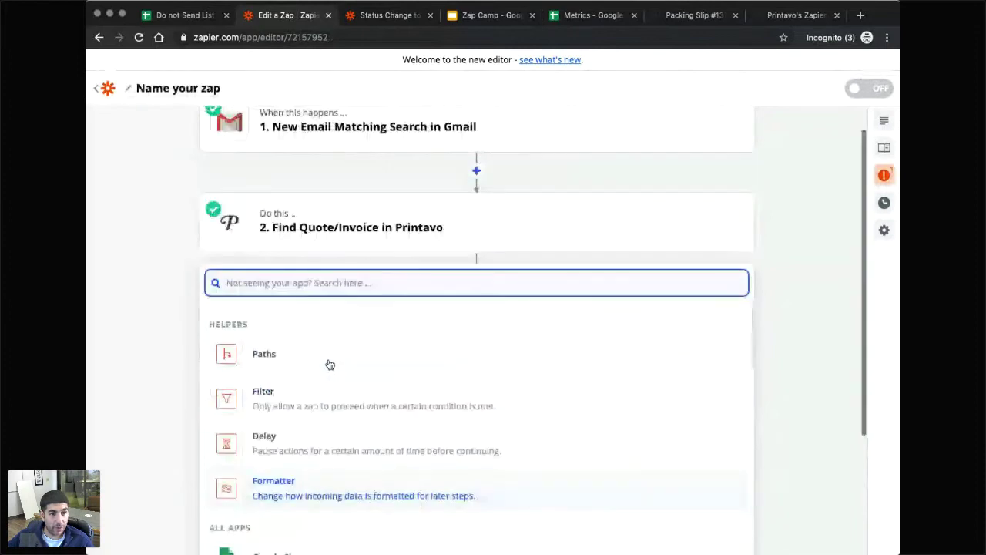
# Add a Gmail Send Email action as the third step after the Printavo step.
pyautogui.scroll(-5, 383, 380)
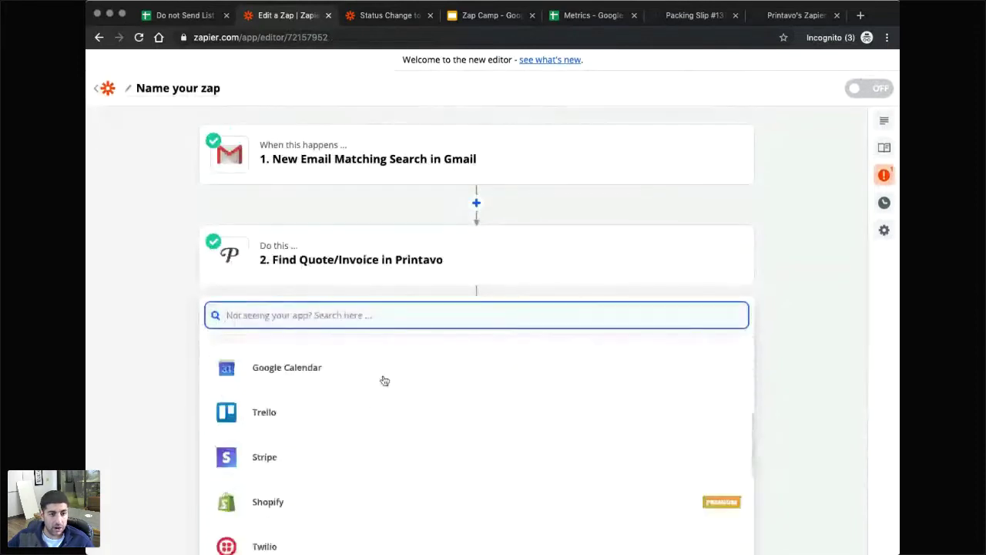
pyautogui.scroll(-3, 384, 380)
pyautogui.scroll(8, 384, 381)
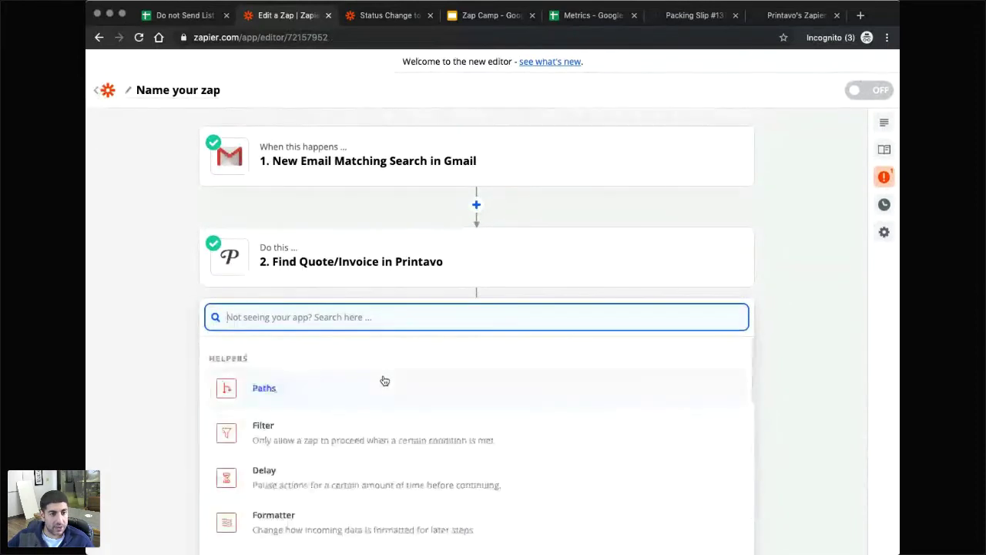
pyautogui.scroll(-2, 208, 428)
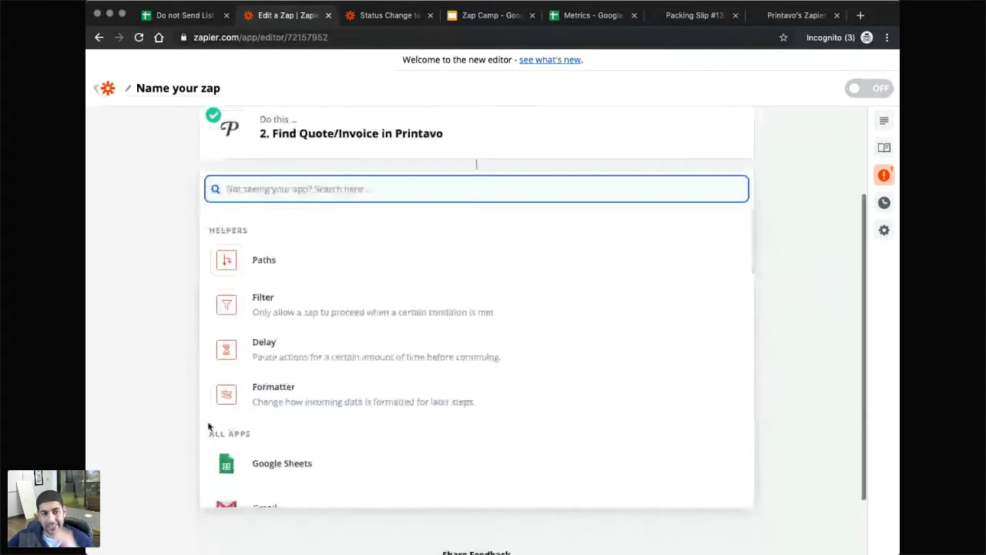
pyautogui.scroll(-2, 208, 428)
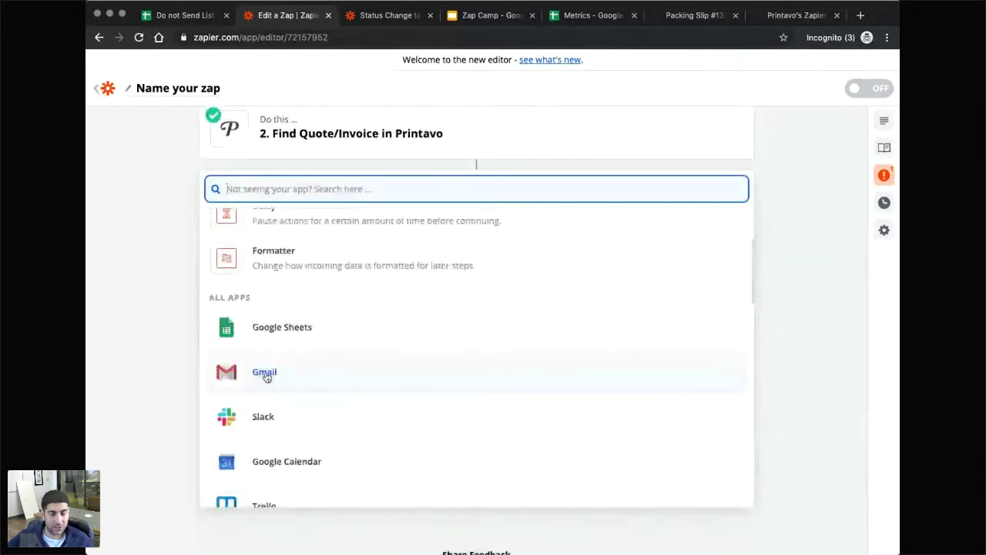
pyautogui.click(265, 375)
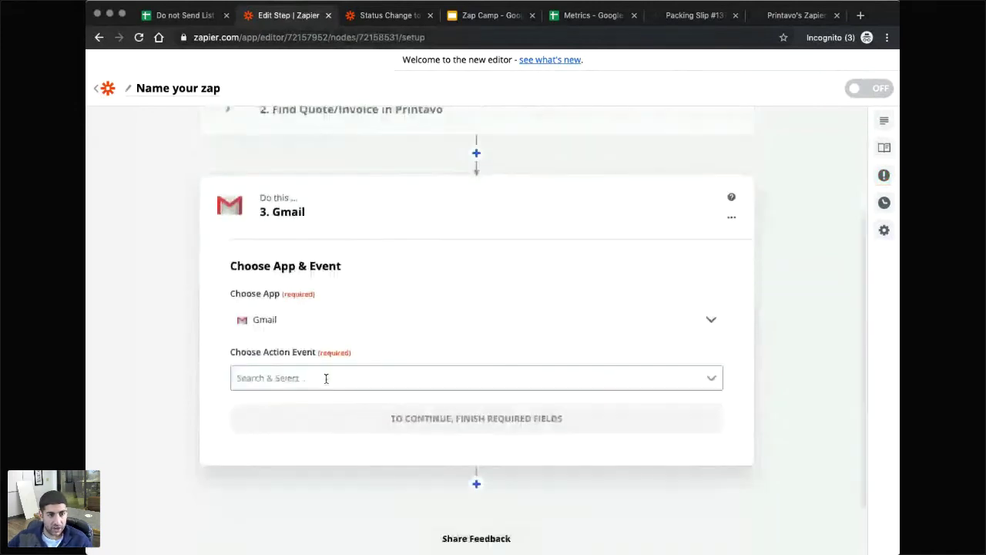
pyautogui.click(326, 377)
pyautogui.click(292, 465)
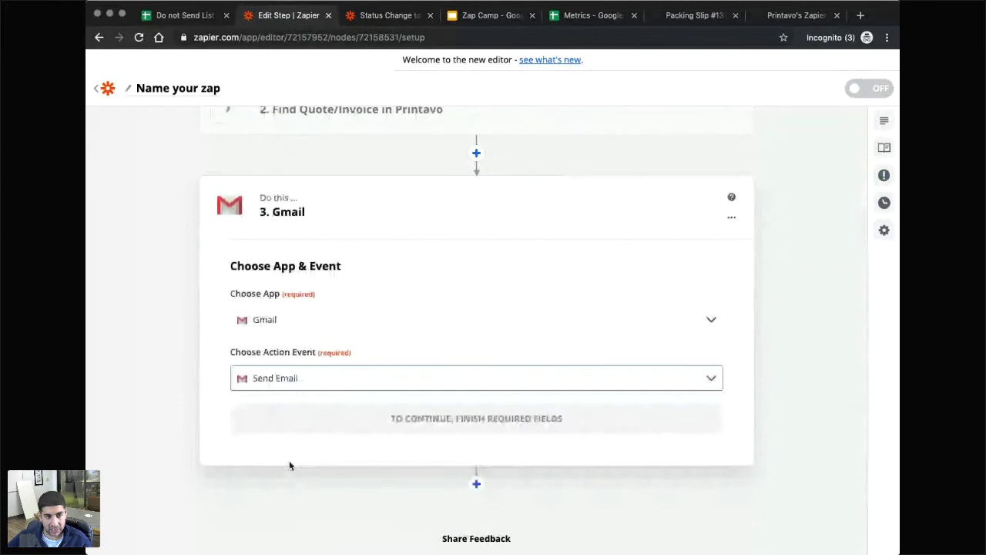
pyautogui.click(398, 413)
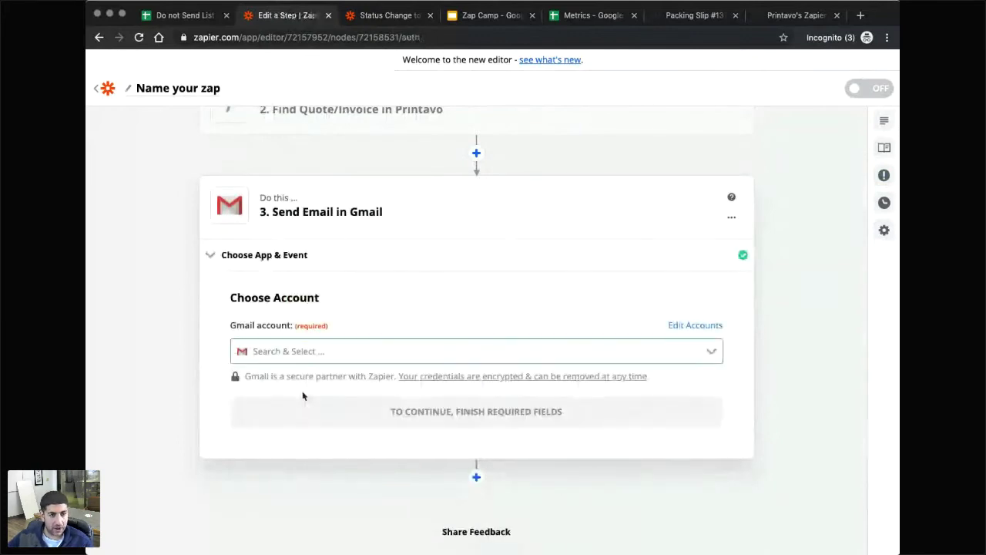
pyautogui.scroll(3, 386, 414)
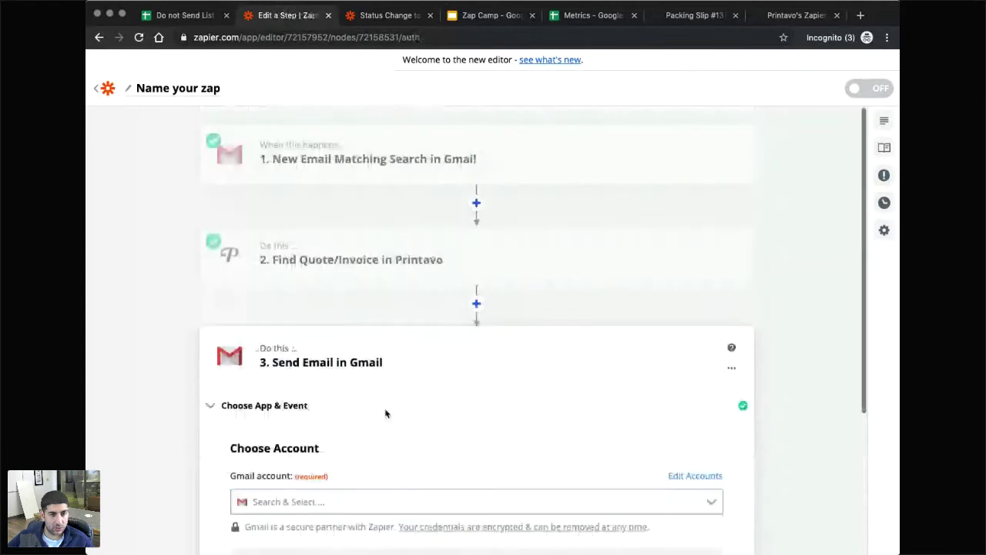
pyautogui.scroll(-4, 409, 369)
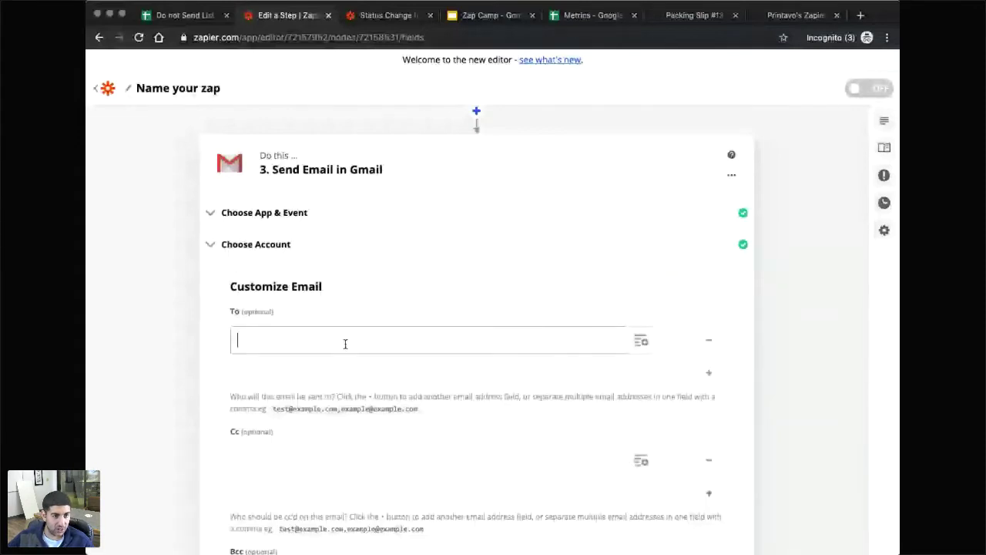
# Set the To field to the Customer Email from the Find Quote/Invoice step.
pyautogui.click(345, 343)
pyautogui.click(340, 425)
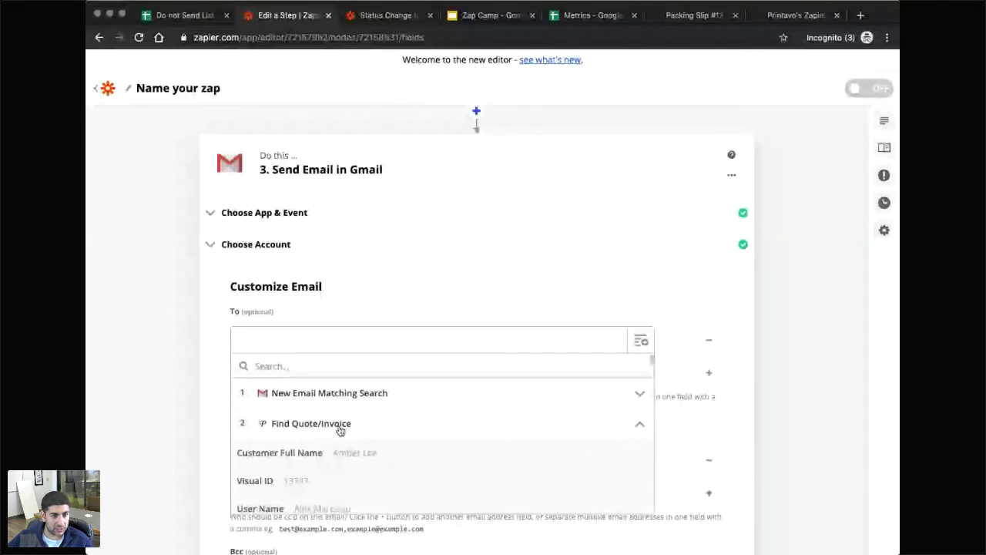
pyautogui.scroll(-2, 335, 429)
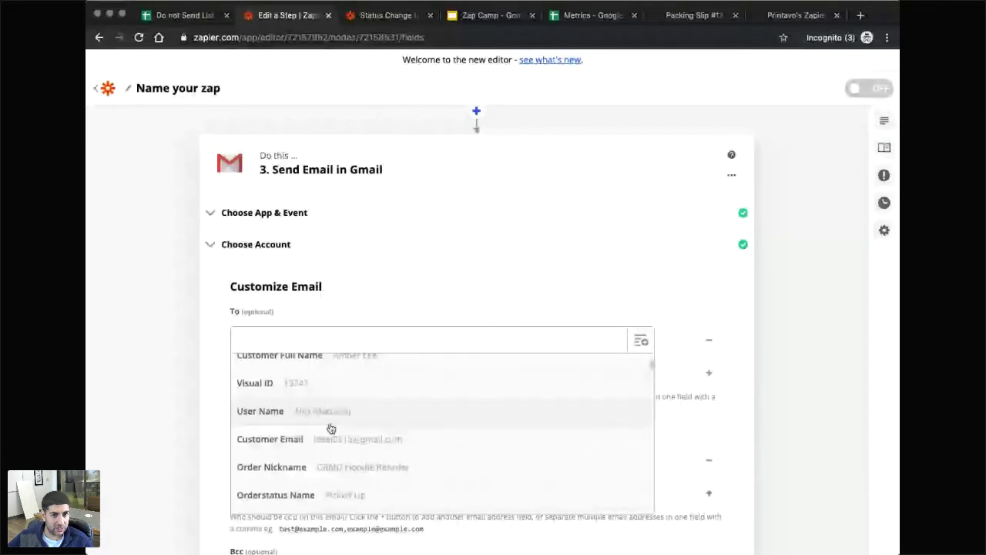
pyautogui.click(331, 438)
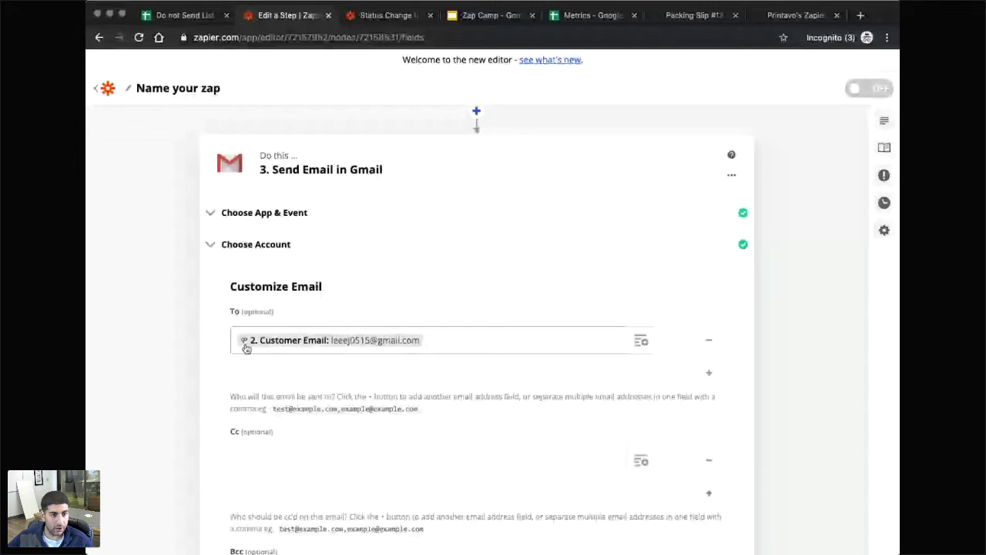
# Choose the campus.ink sender address in From and enter the sender's name as From Name.
pyautogui.scroll(-5, 245, 347)
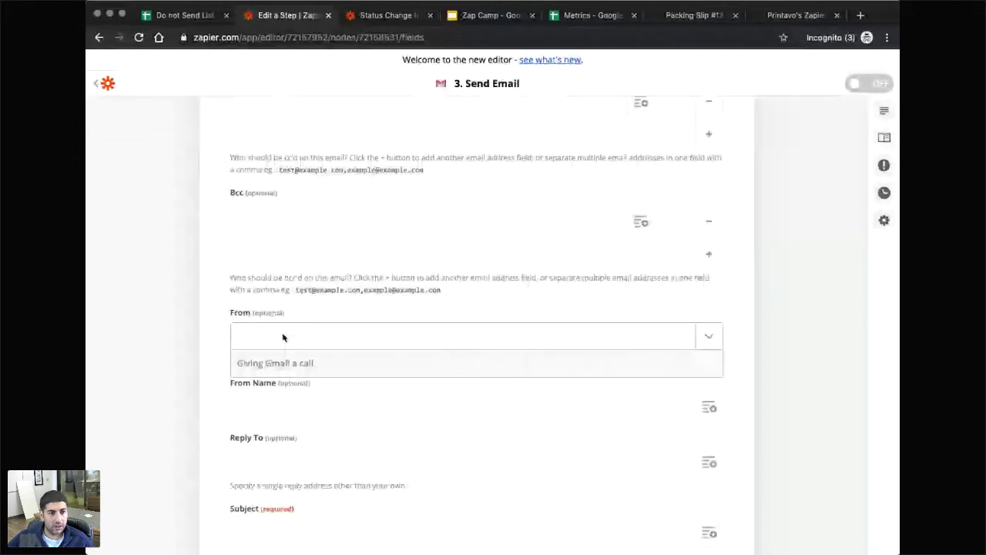
pyautogui.click(311, 335)
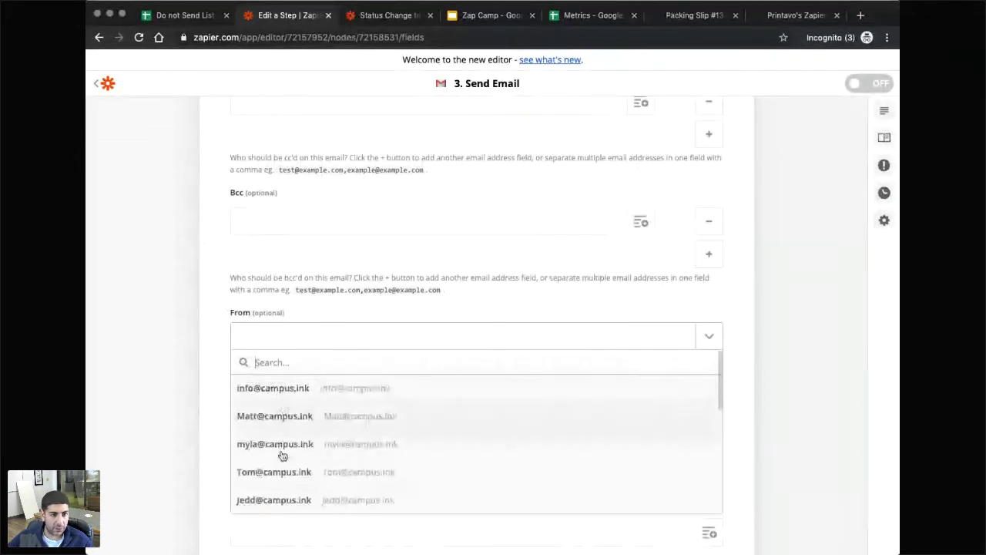
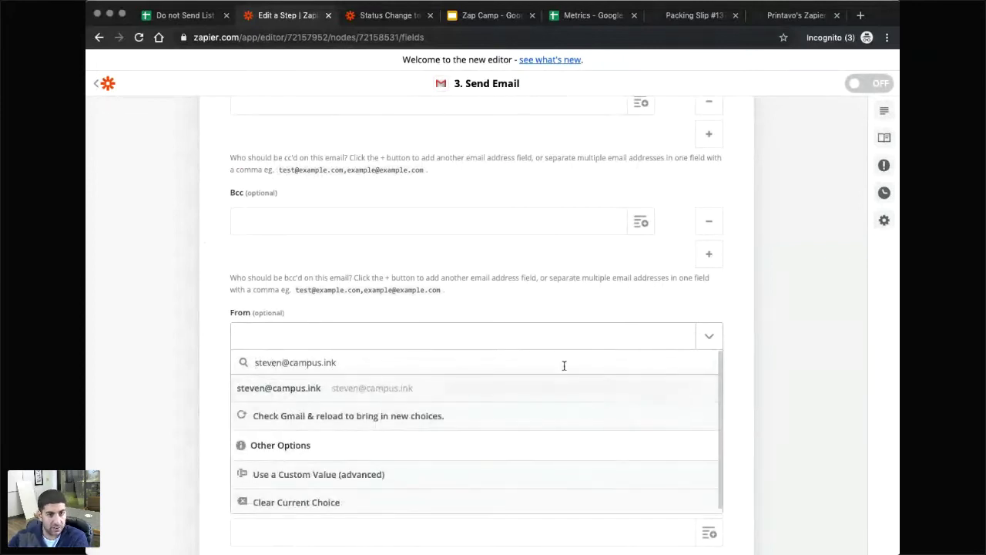
pyautogui.click(462, 303)
pyautogui.click(322, 334)
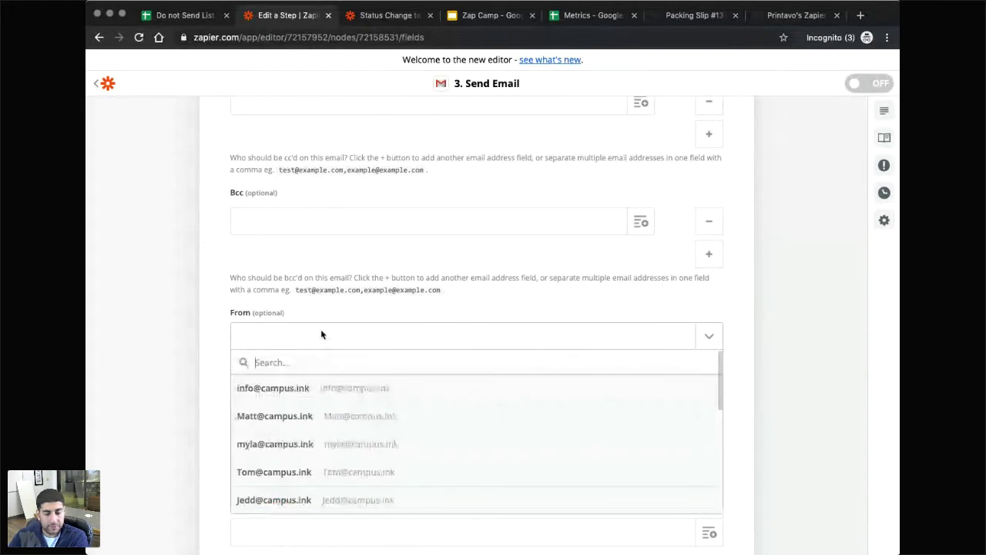
pyautogui.write('st')
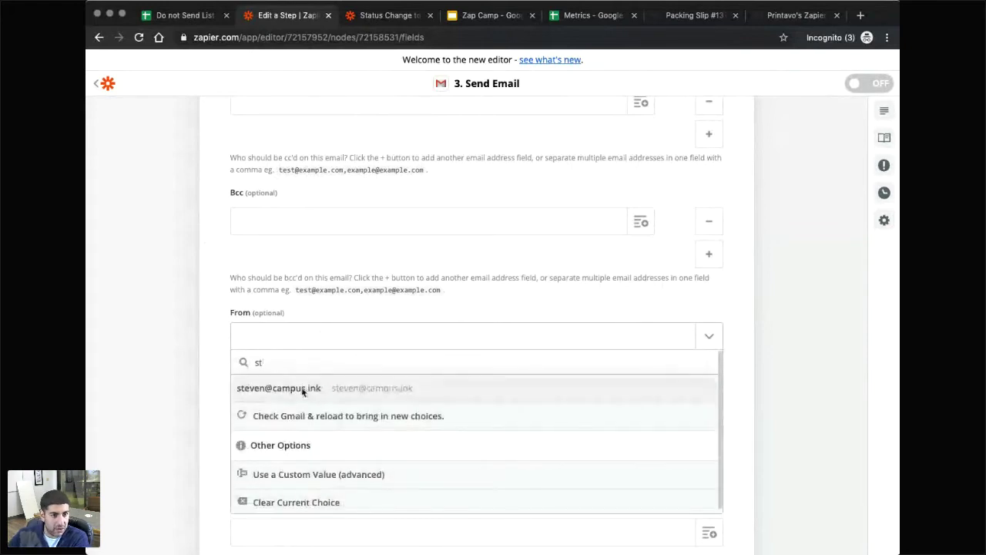
pyautogui.click(308, 389)
pyautogui.write('Ste')
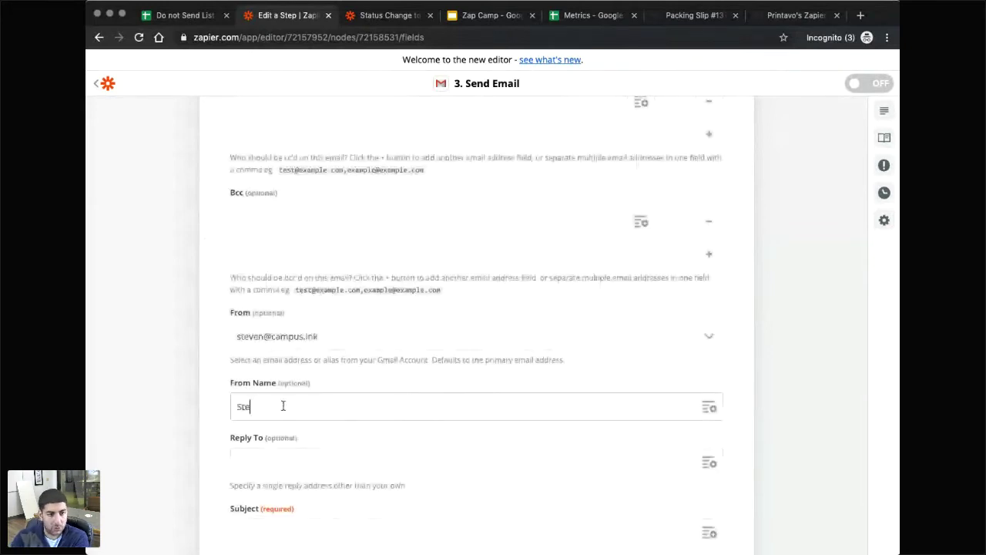
pyautogui.write('ven - Campus Ink')
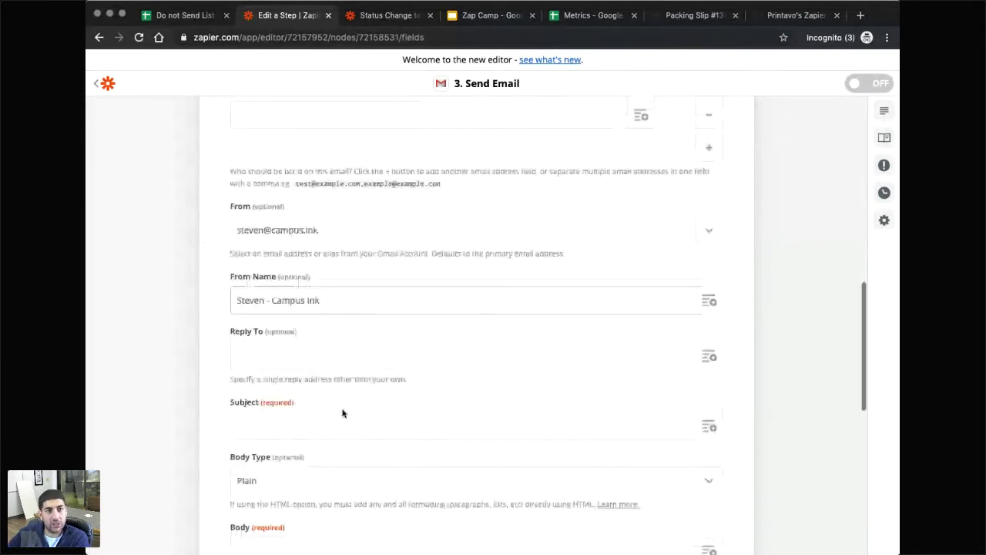
pyautogui.click(343, 413)
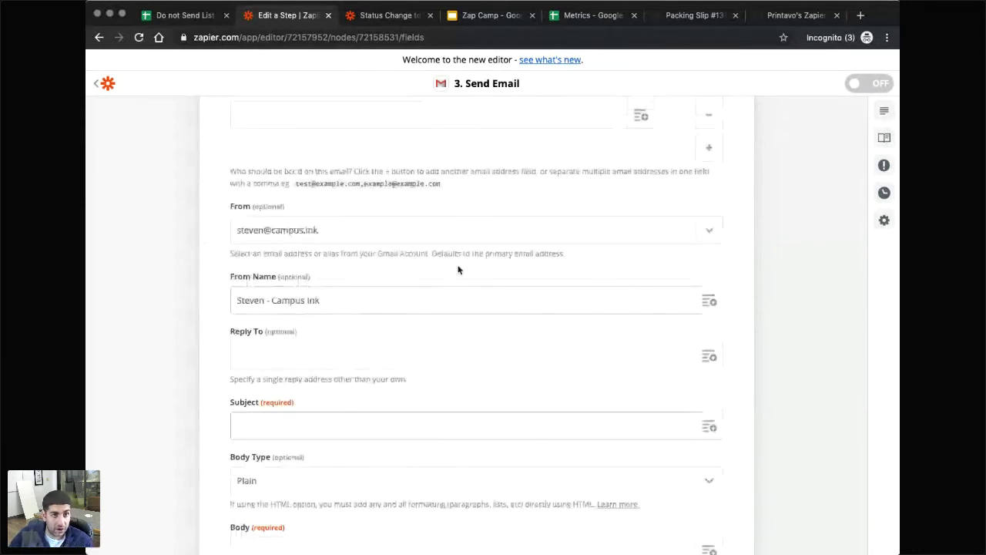
pyautogui.click(377, 17)
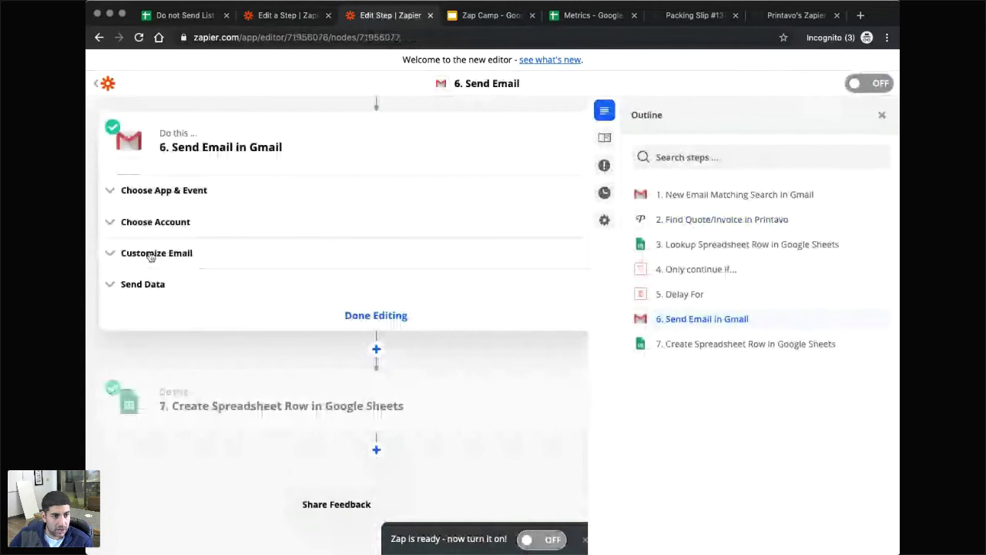
# Review the example Zap's Send Email settings and select its review-request body text to copy.
pyautogui.click(151, 257)
pyautogui.scroll(-6, 239, 315)
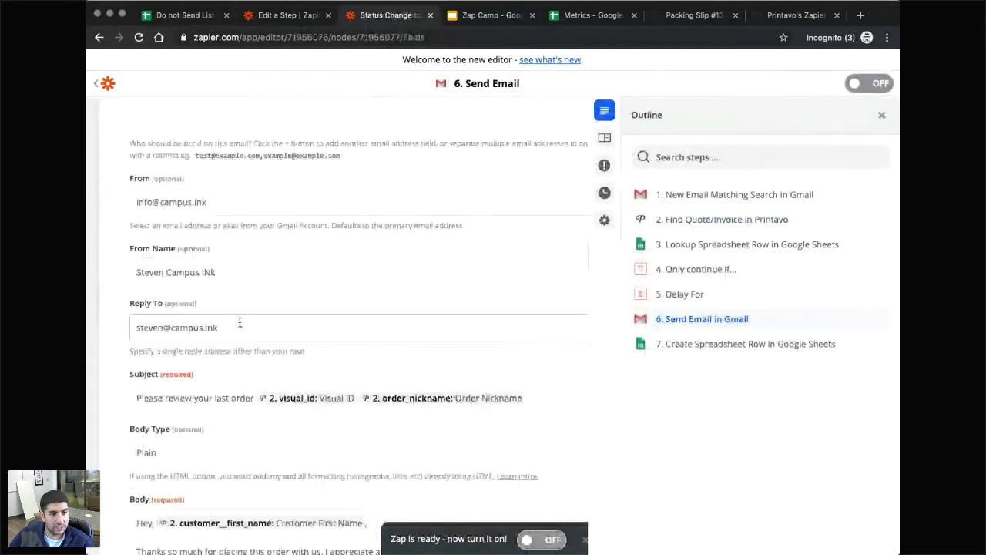
pyautogui.scroll(-3, 319, 434)
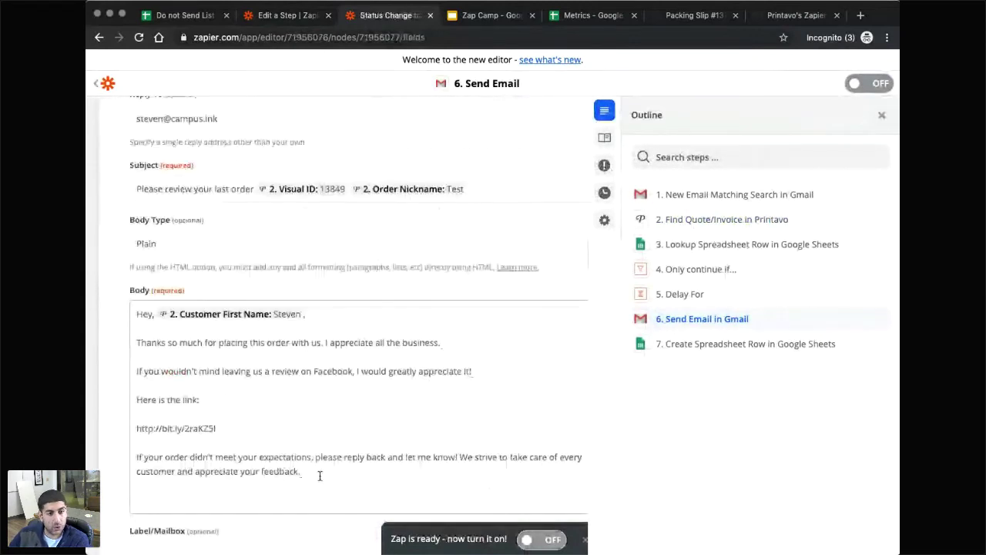
pyautogui.moveTo(314, 476); pyautogui.dragTo(125, 315)
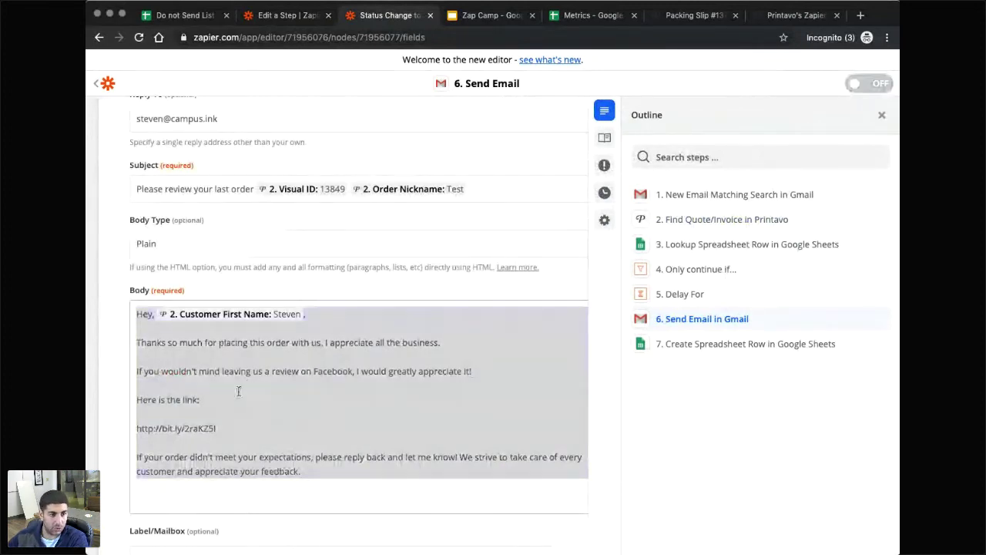
pyautogui.click(221, 429)
pyautogui.moveTo(222, 429); pyautogui.dragTo(136, 430)
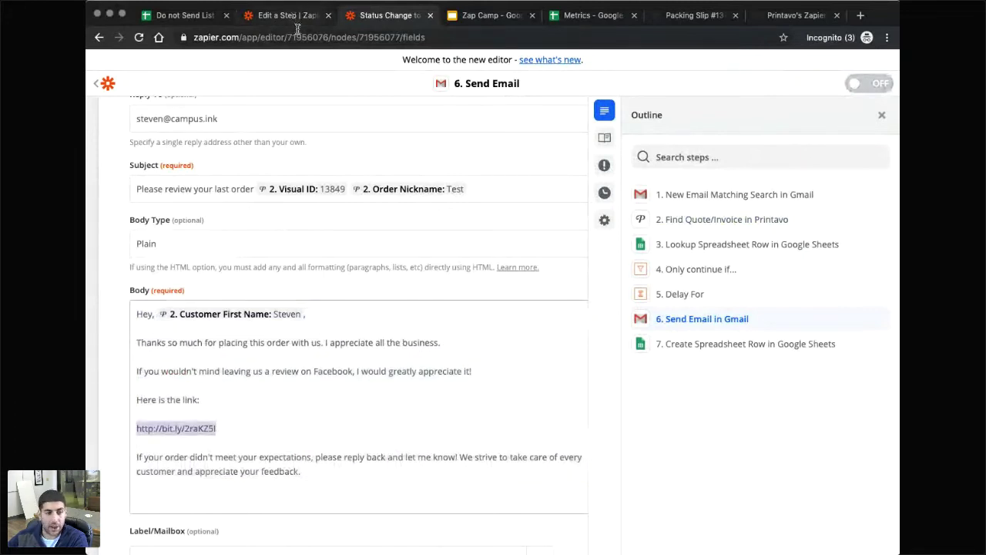
pyautogui.click(313, 416)
pyautogui.moveTo(327, 465); pyautogui.dragTo(137, 457)
pyautogui.click(316, 458)
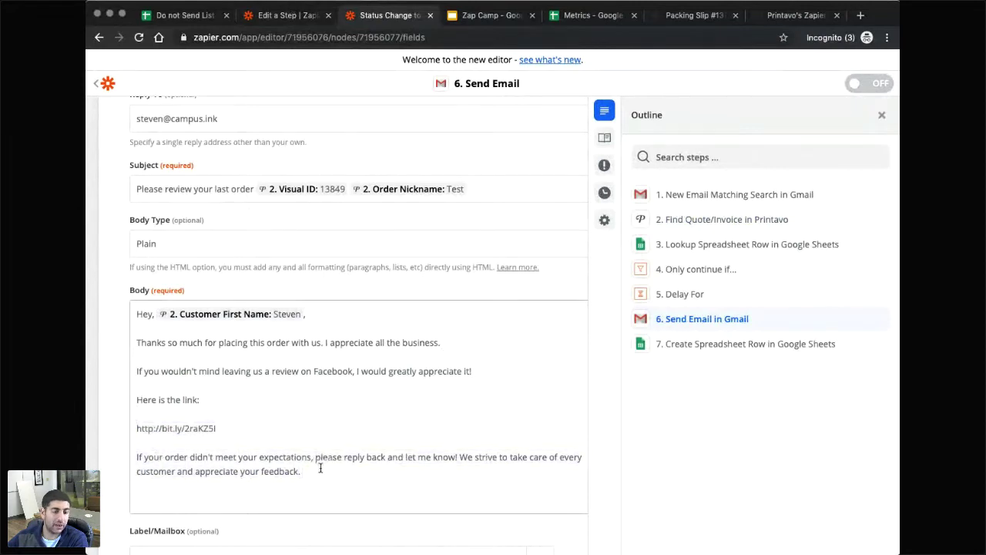
pyautogui.scroll(-1, 317, 447)
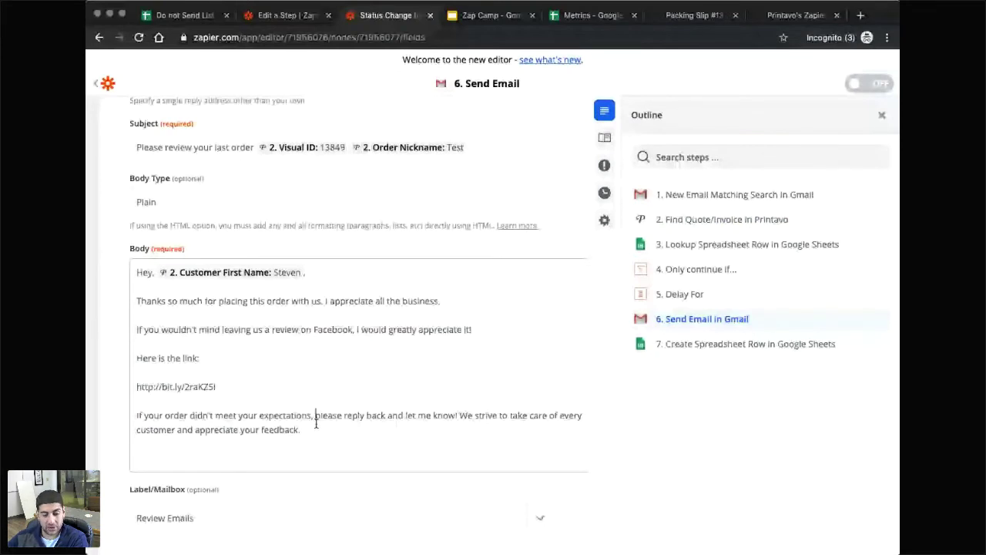
pyautogui.hotkey('ctrl', 'shift', 'Tab')
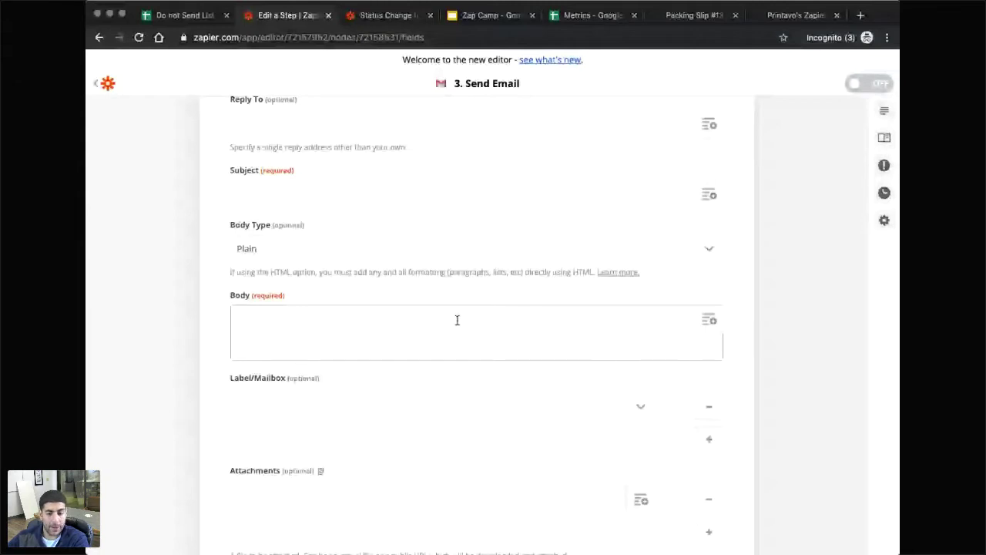
# Paste the copied review-request message into the Body field.
pyautogui.scroll(1, 457, 320)
pyautogui.write("Hey, {{71956713__customer__first_name}},  Thanks so much for placing this order with us. I appreciate all the business.  If you wouldn't mind leaving us a review on Facebook, I would greatly appreciate it!  Here is the link:  http://bit.ly/2raKZ5l  If your order didn't meet your expectations, please reply back and let me know! We strive to take care of every customer and appreciate your feedback.")
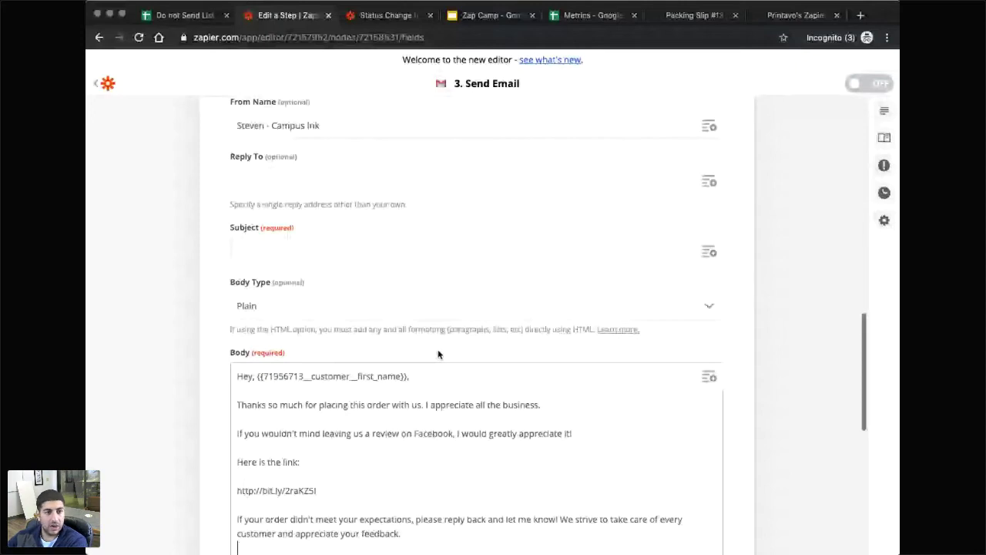
pyautogui.scroll(-1, 438, 354)
# Insert Find Quote/Invoice's Customer First Name after the 'Hey,' greeting.
pyautogui.click(486, 433)
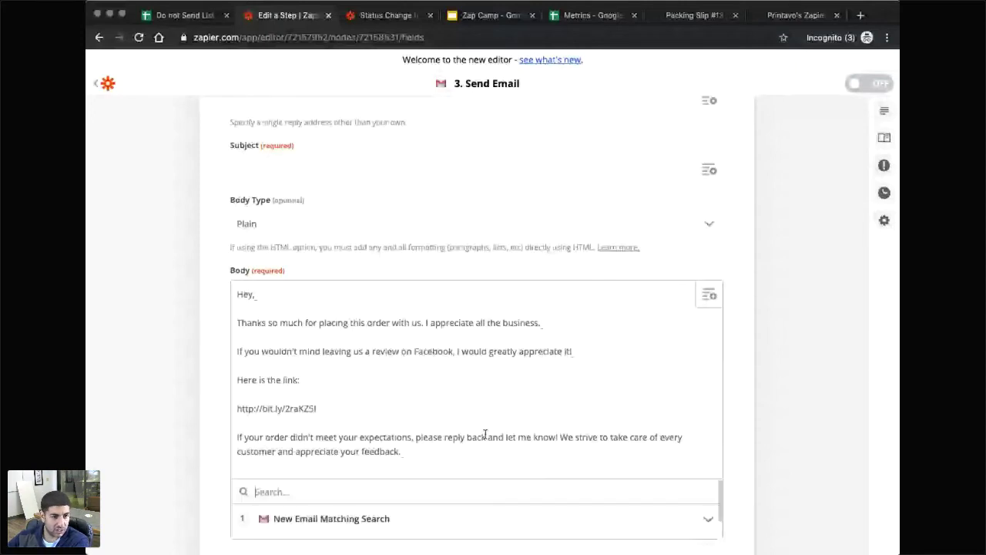
pyautogui.scroll(-1, 329, 449)
pyautogui.click(329, 445)
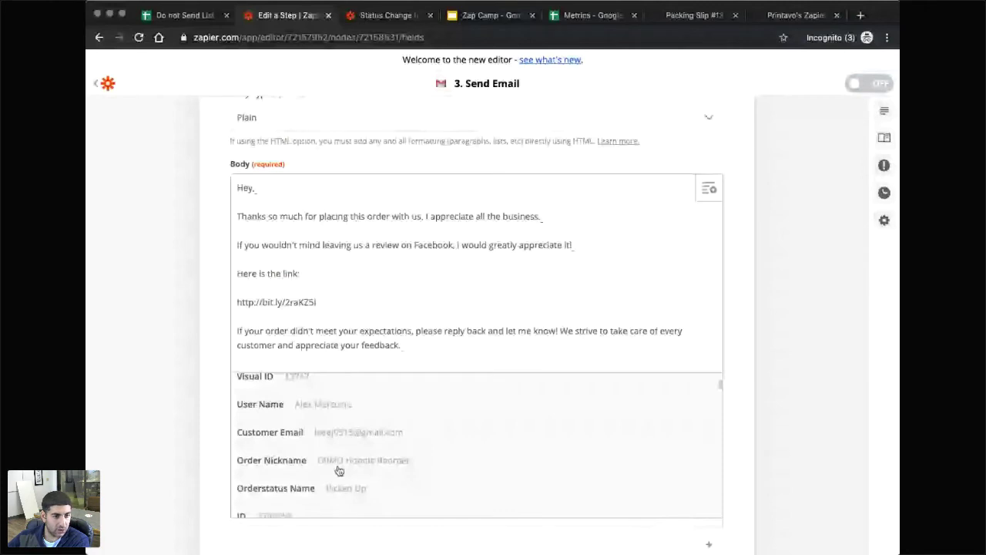
pyautogui.scroll(-1, 338, 461)
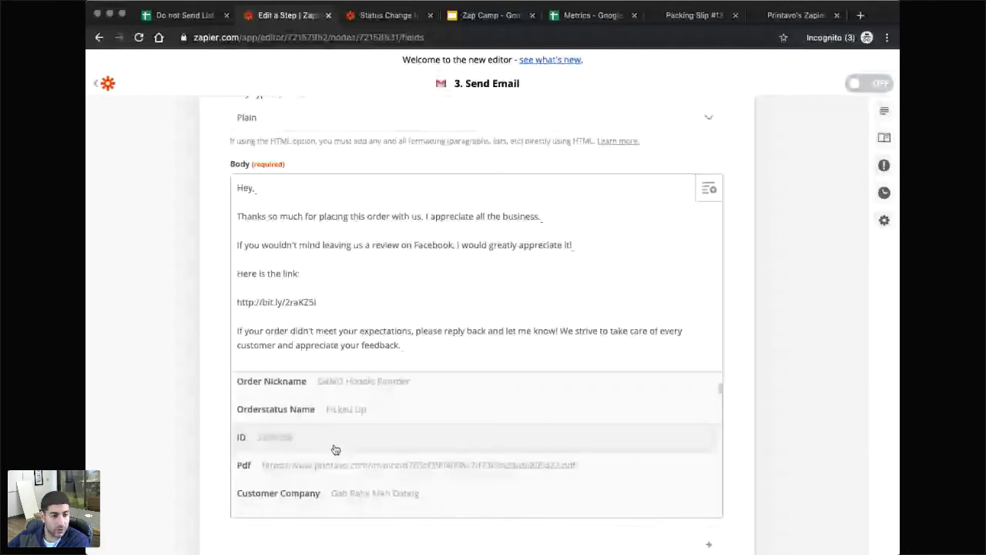
pyautogui.scroll(-10, 335, 449)
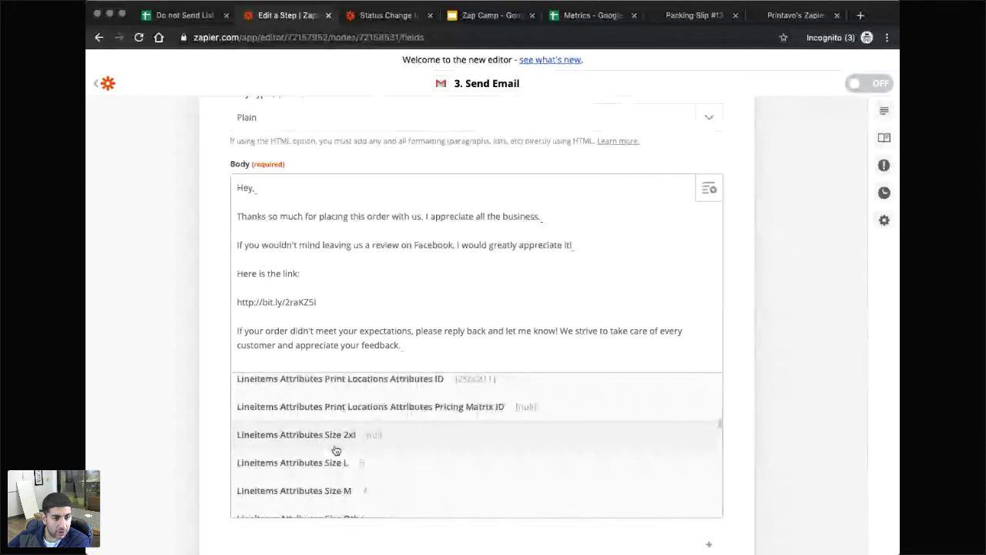
pyautogui.scroll(-8, 335, 450)
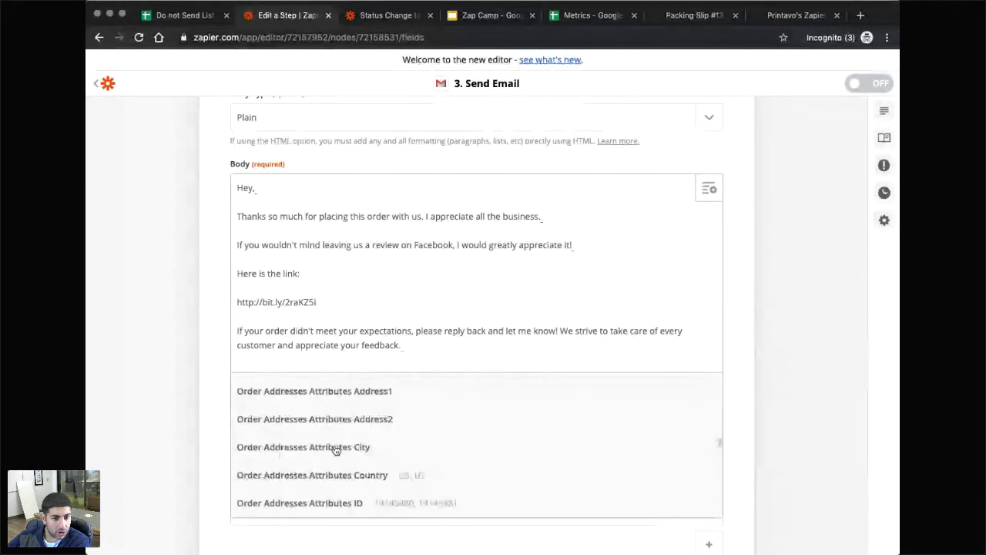
pyautogui.scroll(-10, 336, 450)
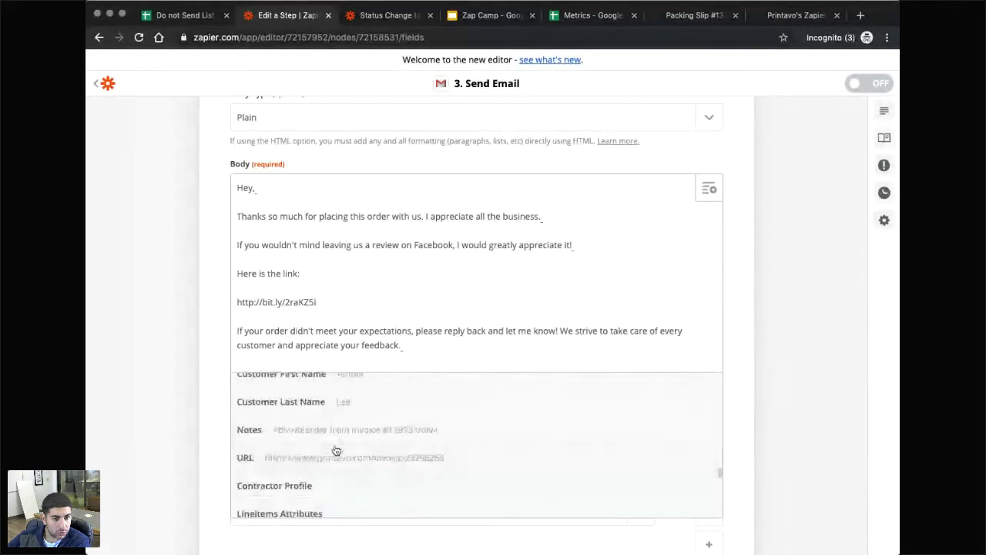
pyautogui.scroll(2, 339, 446)
pyautogui.click(300, 435)
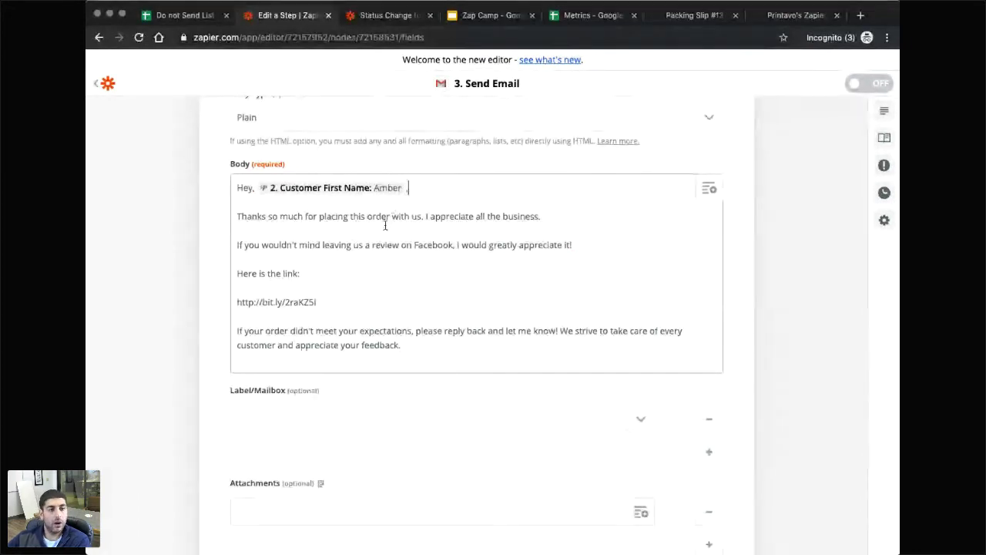
# Add a sign-off line with the sender's first name at the end of the message.
pyautogui.click(310, 244)
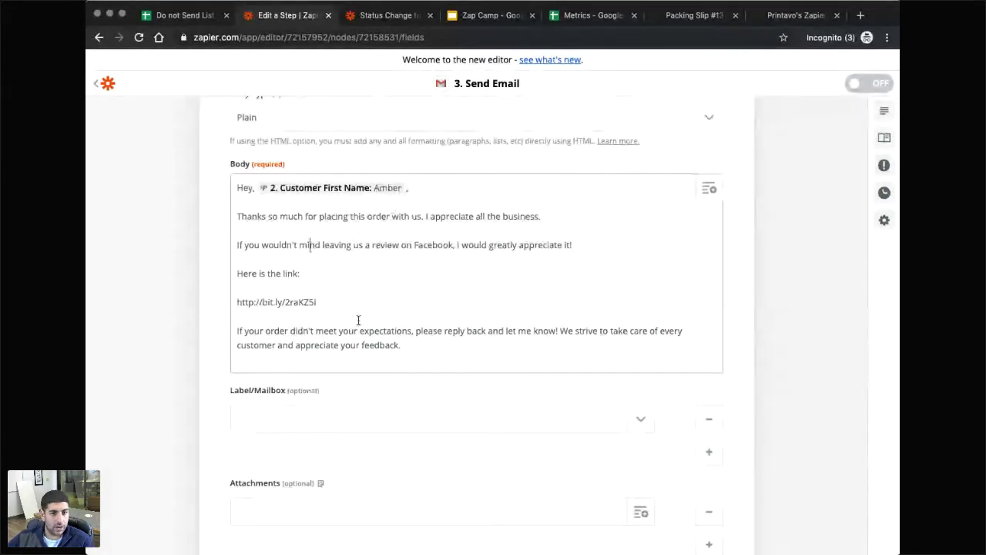
pyautogui.scroll(-1, 385, 316)
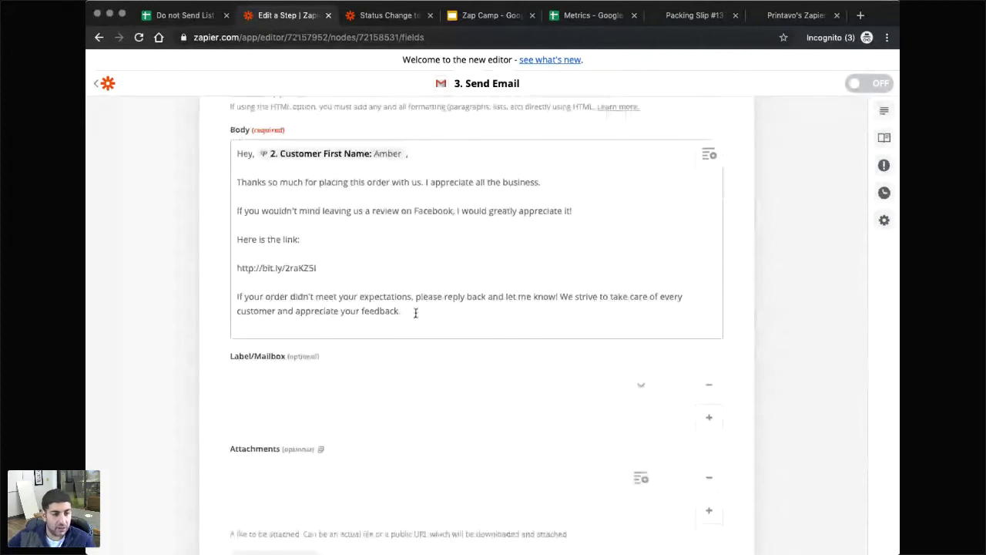
pyautogui.click(415, 313)
pyautogui.press('Return')
pyautogui.press('Return')
pyautogui.write('Steven')
pyautogui.scroll(-5, 482, 375)
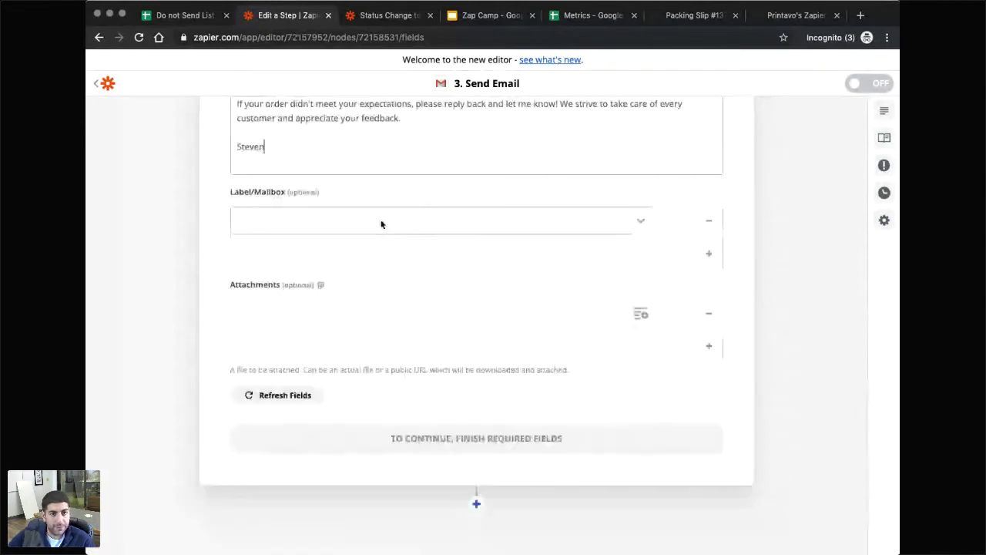
# Set the Label/Mailbox to Review Emails, leaving Attachments empty.
pyautogui.click(644, 230)
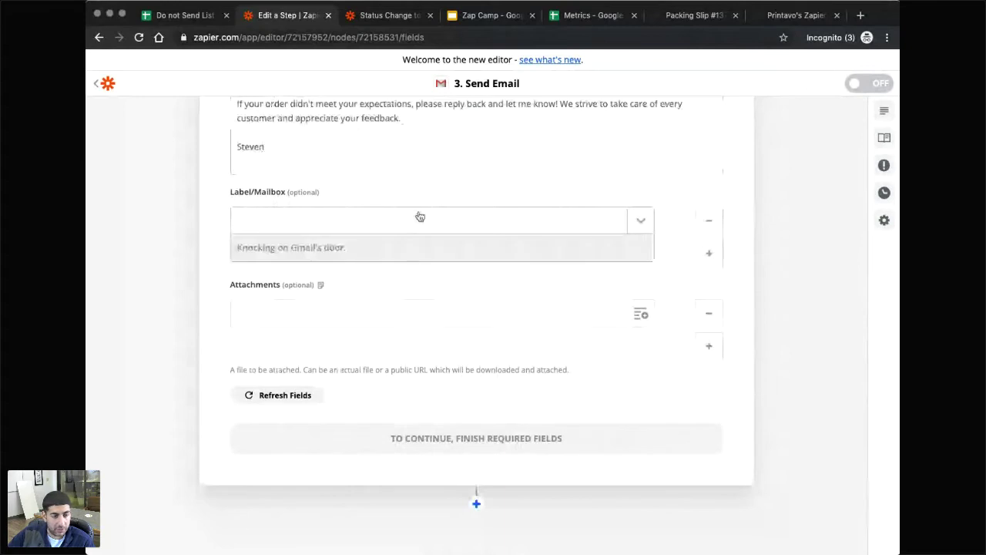
pyautogui.scroll(-1, 351, 395)
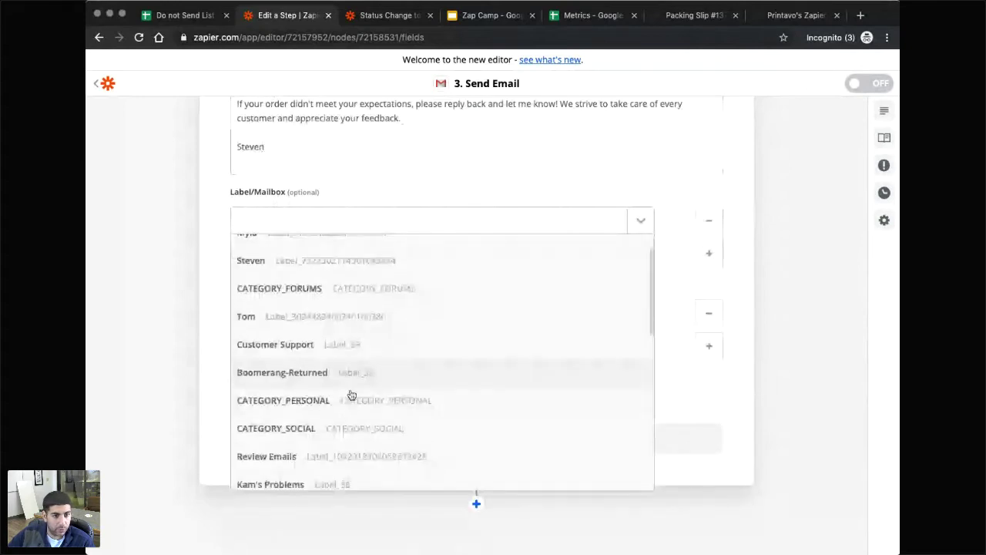
pyautogui.click(346, 456)
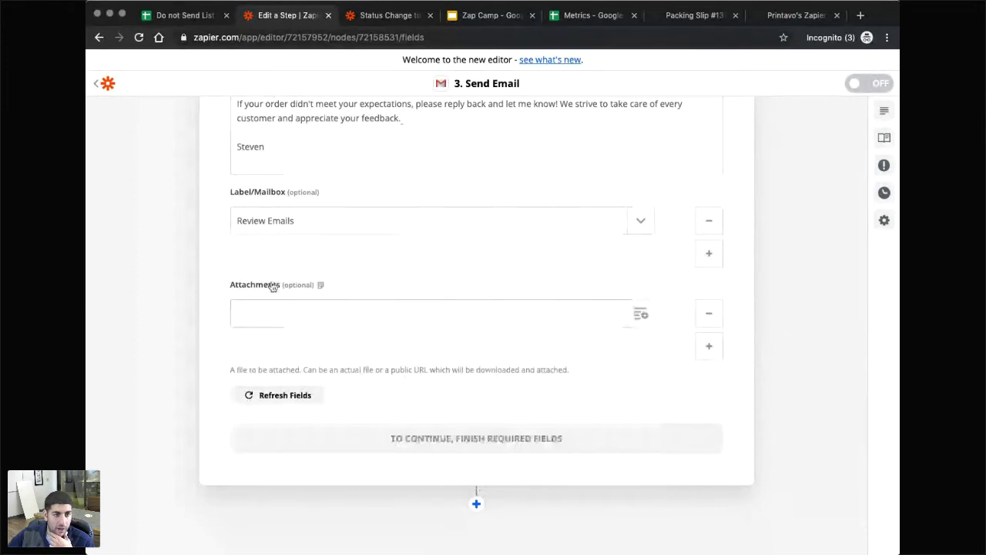
pyautogui.scroll(1, 376, 310)
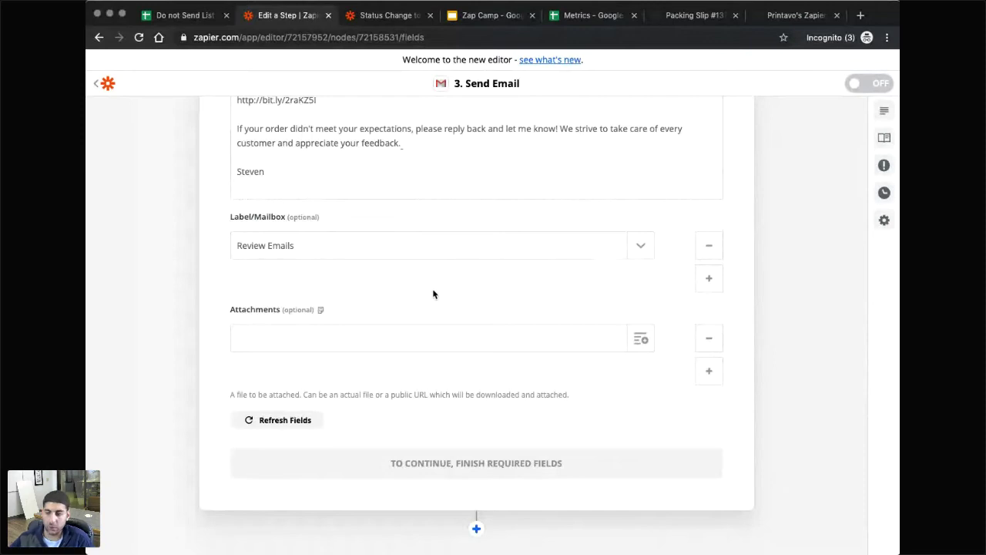
pyautogui.click(379, 344)
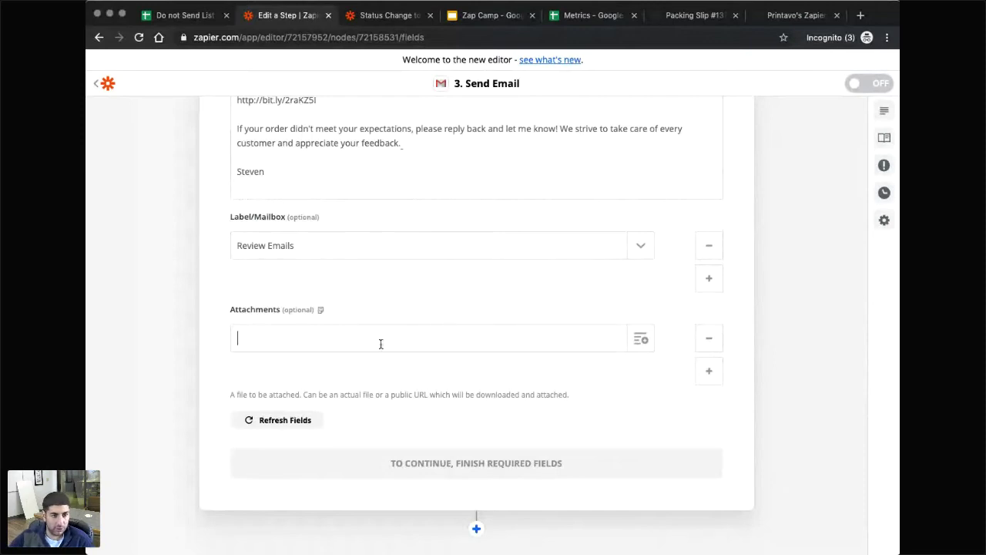
pyautogui.click(299, 420)
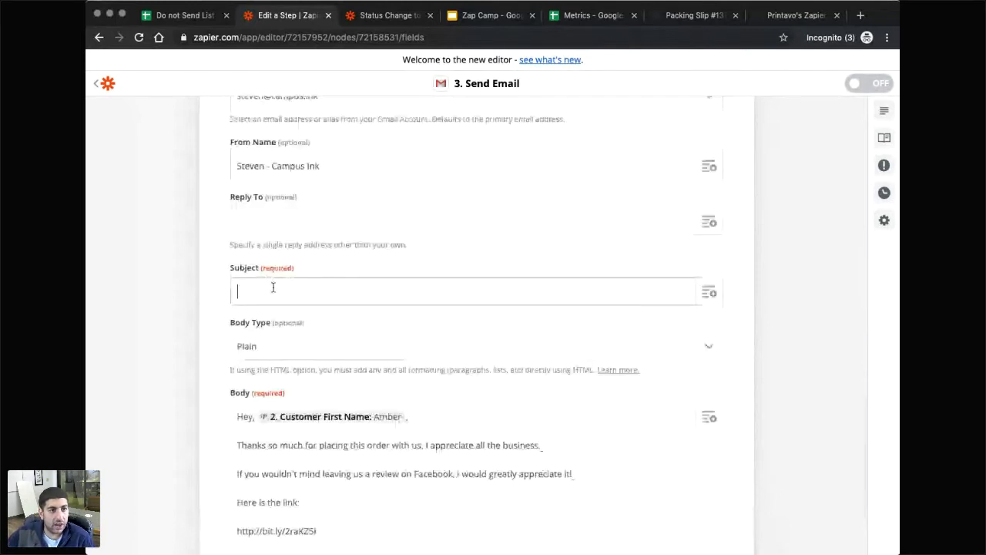
pyautogui.click(390, 16)
pyautogui.scroll(2, 463, 236)
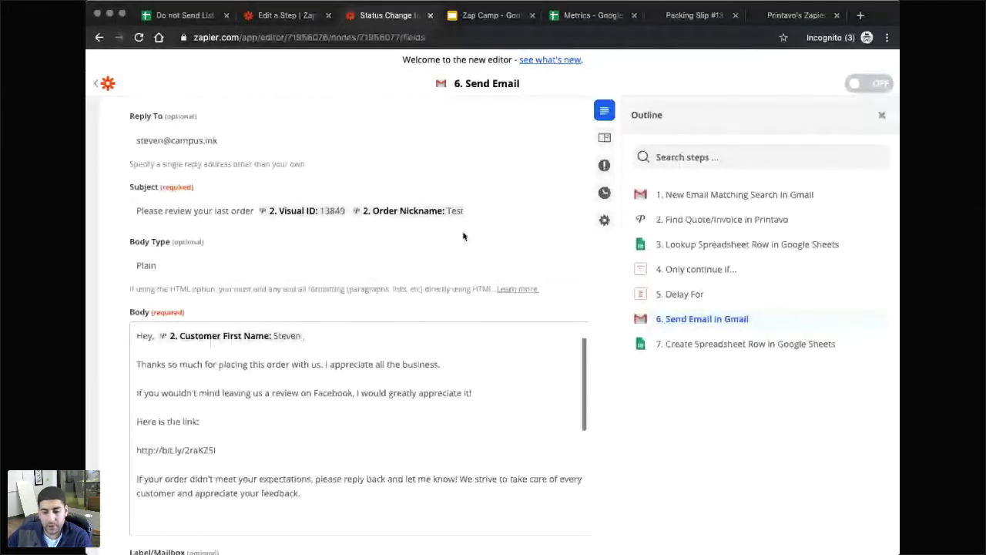
pyautogui.moveTo(255, 211); pyautogui.dragTo(131, 210)
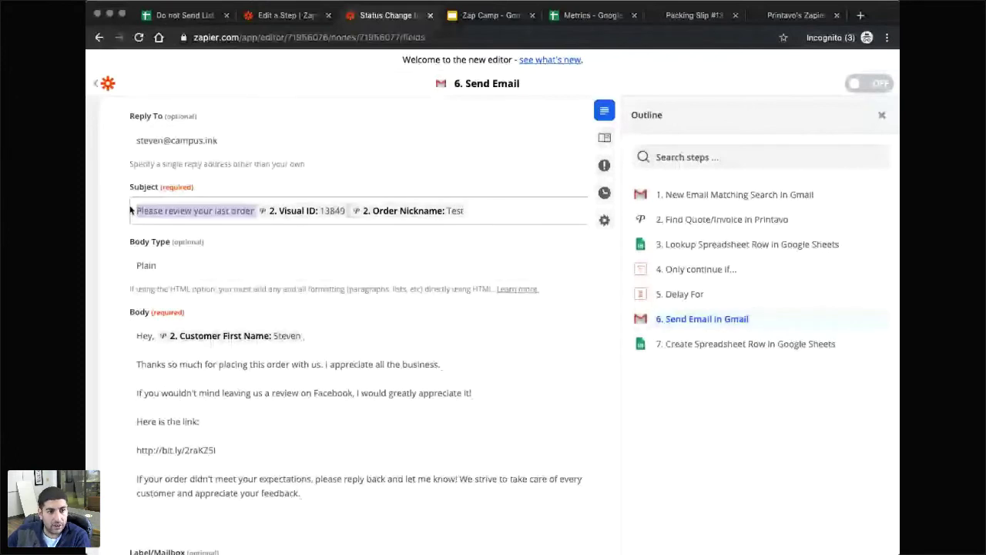
pyautogui.hotkey('ctrl', 'shift', 'Tab')
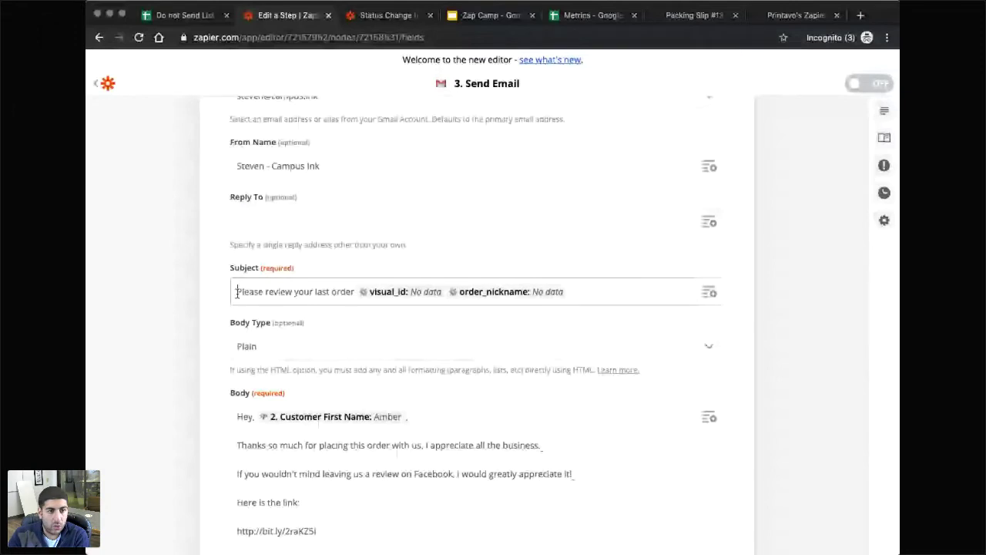
# Reword the subject's opening to 'Would you please do me a favor on last order'.
pyautogui.doubleClick(236, 292)
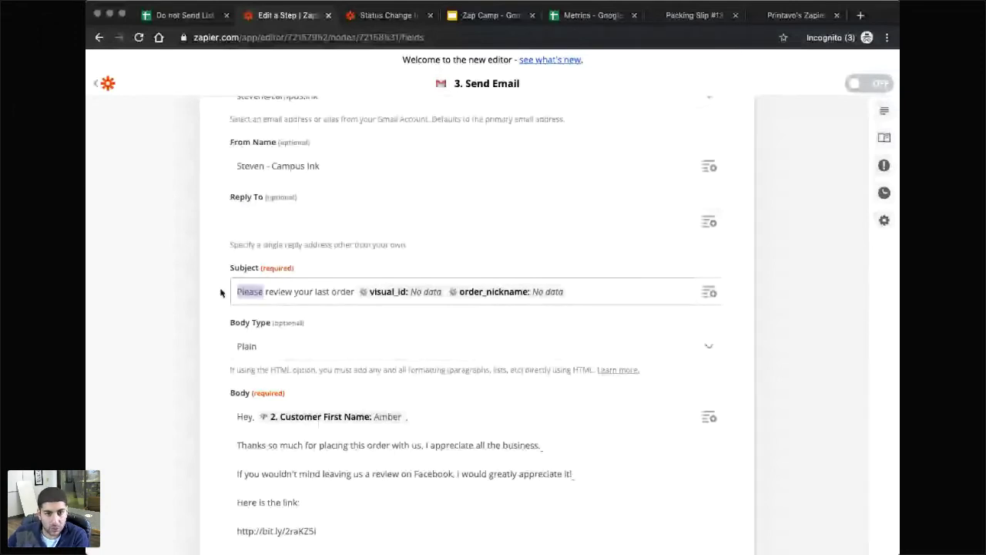
pyautogui.write('Would you please leave us a')
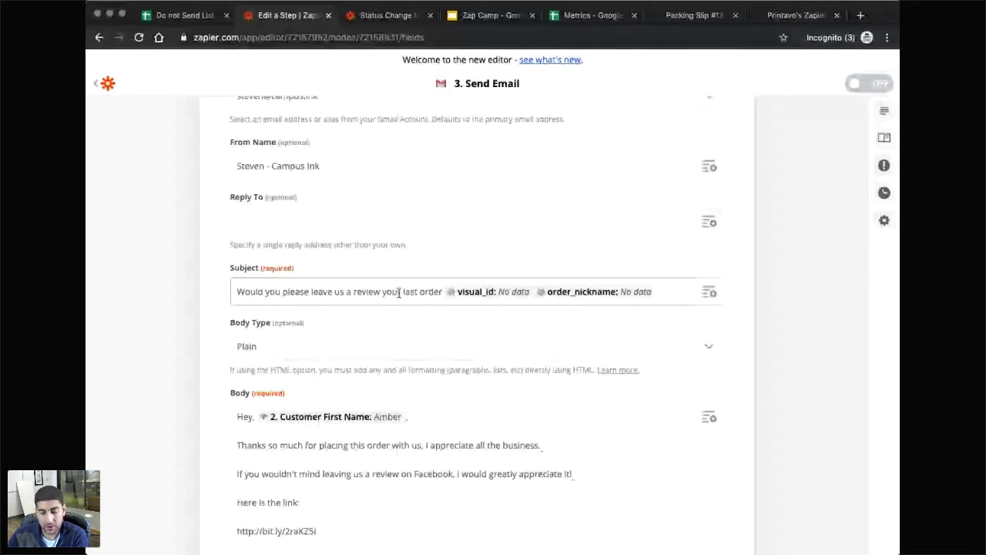
pyautogui.moveTo(399, 292); pyautogui.dragTo(311, 293)
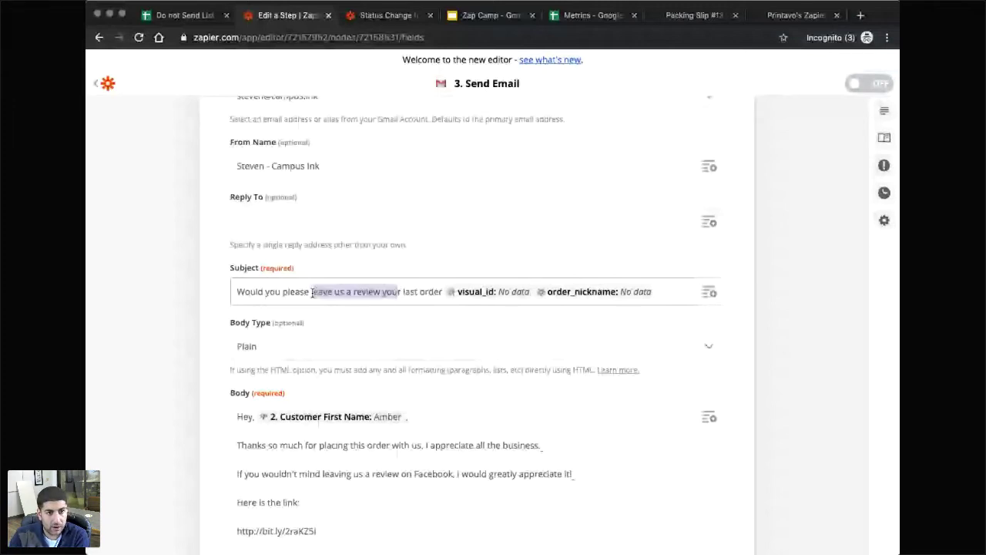
pyautogui.write('do me a favor o')
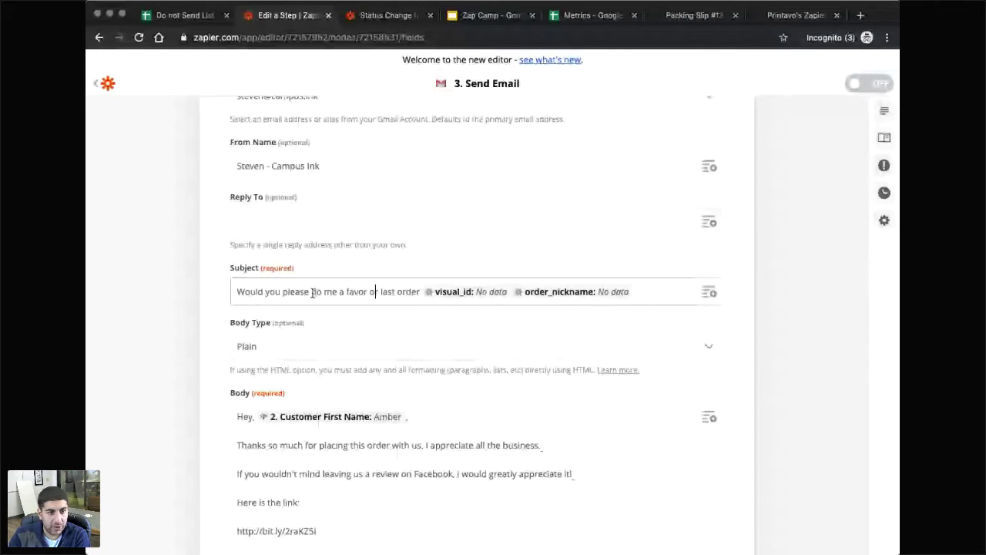
pyautogui.press('BackSpace')
pyautogui.press('BackSpace')
pyautogui.press('Delete')
pyautogui.press('Delete')
pyautogui.write('on')
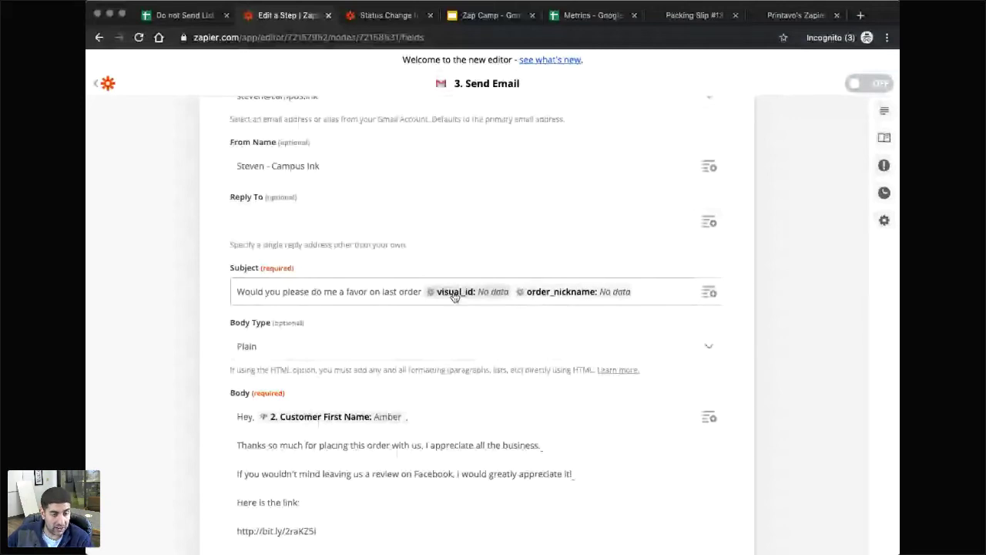
pyautogui.click(487, 298)
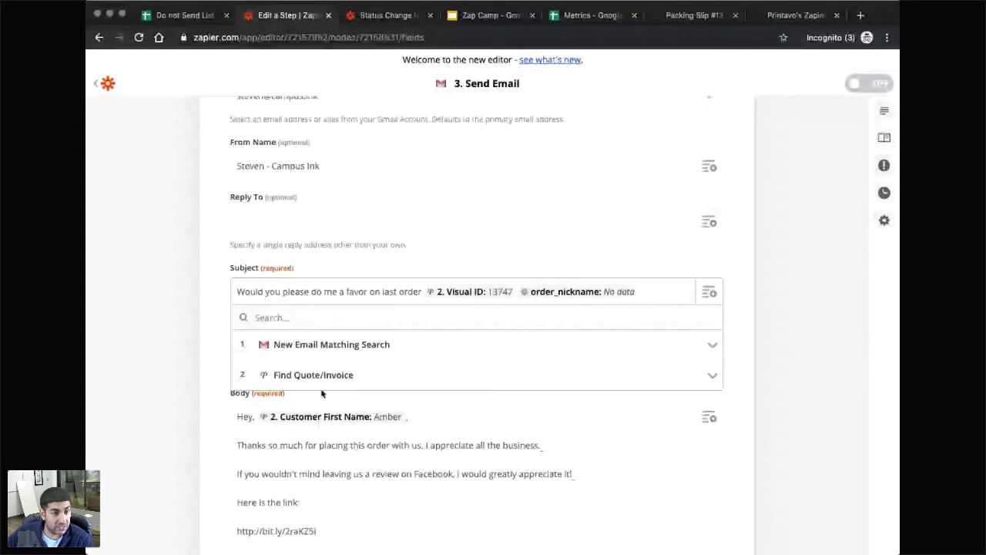
pyautogui.click(336, 376)
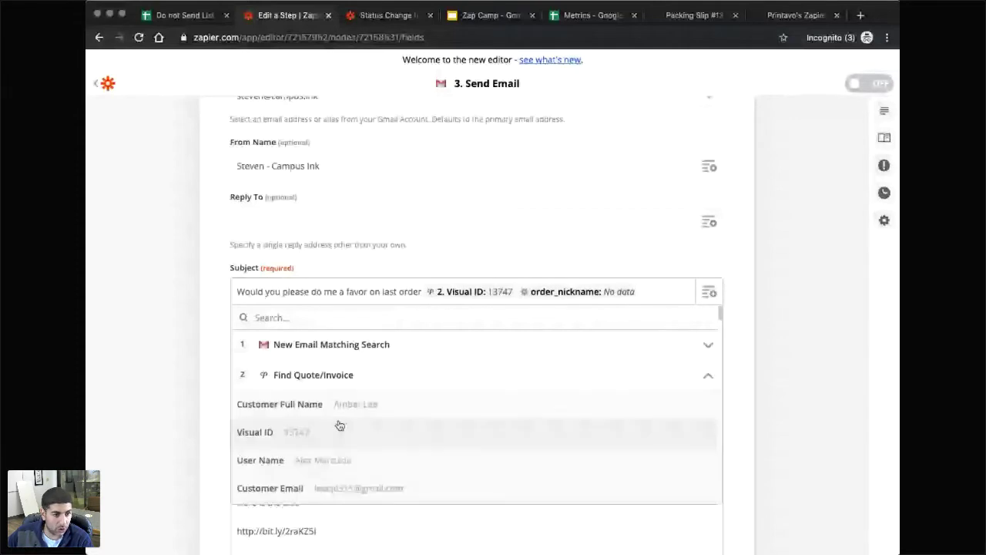
pyautogui.scroll(-2, 336, 393)
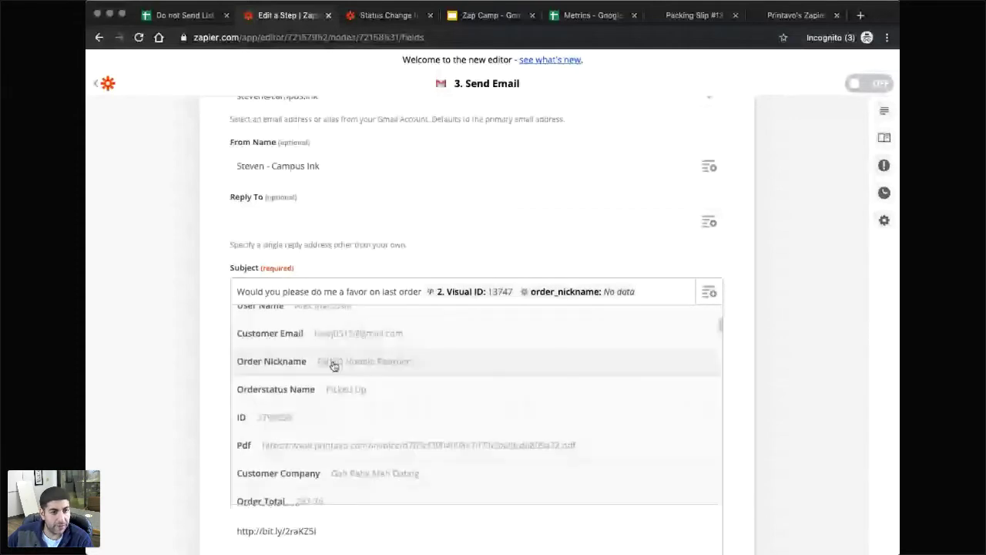
pyautogui.click(334, 365)
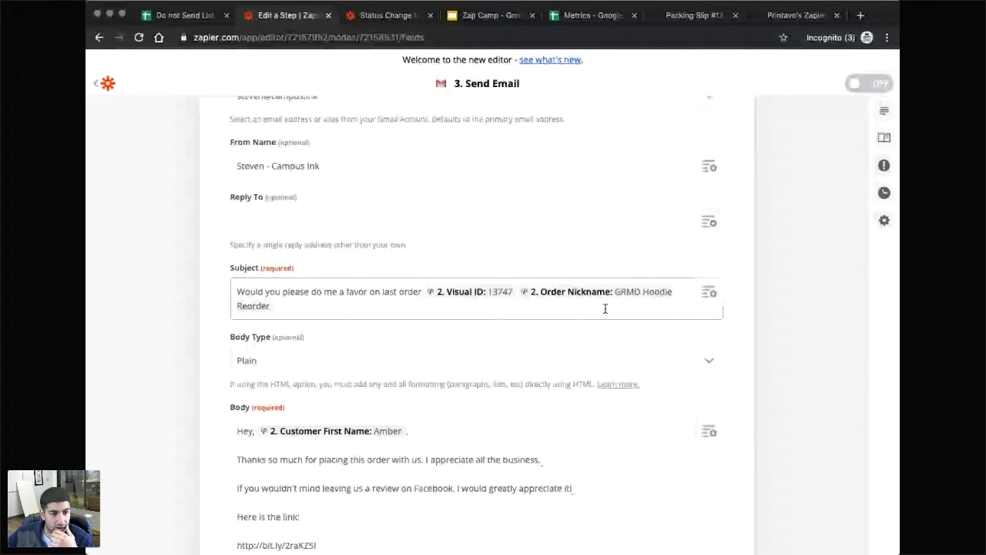
pyautogui.scroll(-3, 611, 410)
pyautogui.scroll(-3, 611, 410)
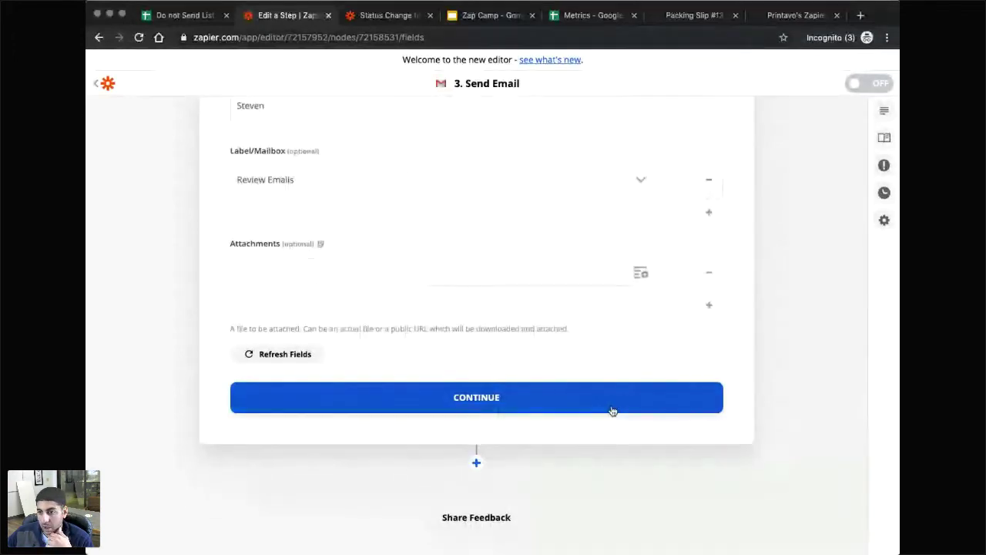
pyautogui.scroll(2, 455, 399)
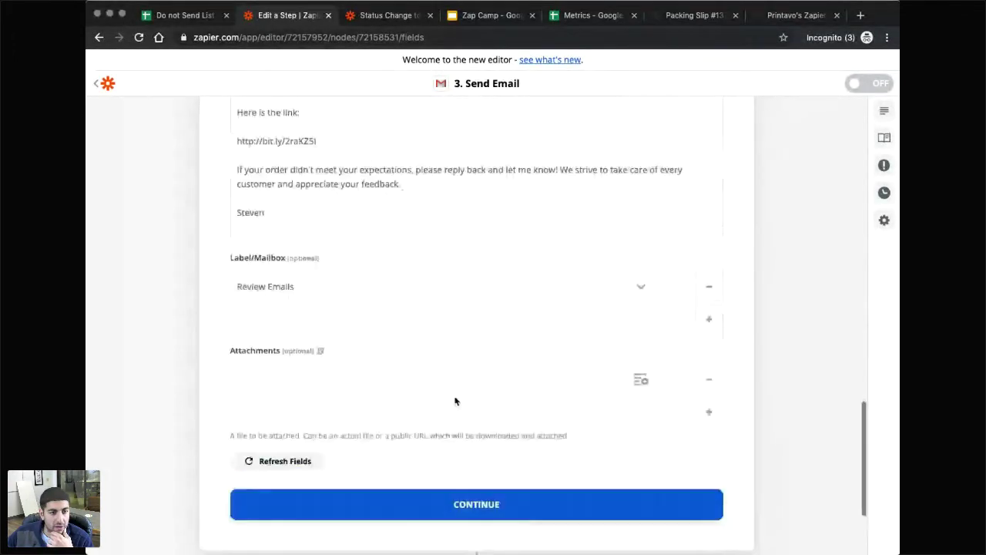
# Continue past the email settings, review the Send Data preview, and skip the test email.
pyautogui.scroll(-2, 457, 408)
pyautogui.click(457, 390)
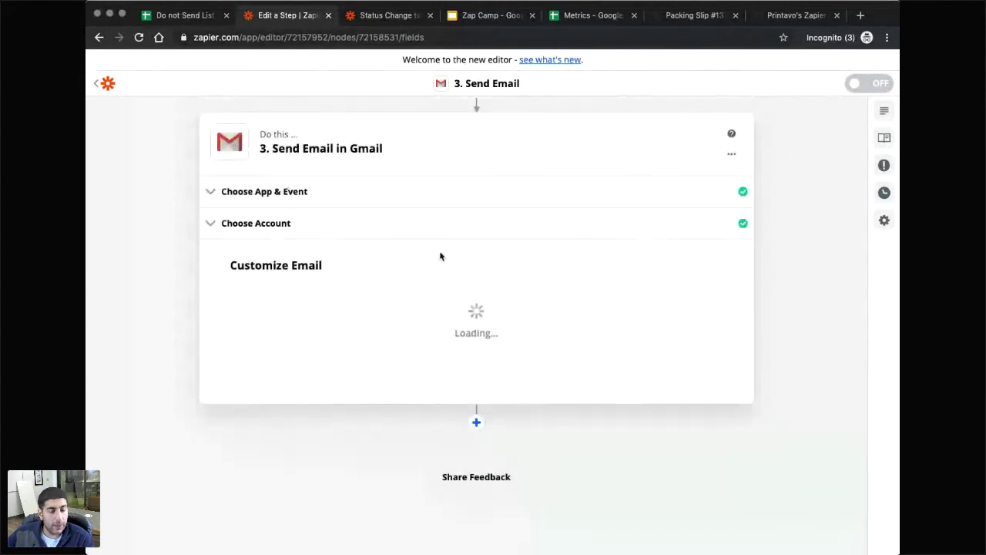
pyautogui.scroll(4, 554, 408)
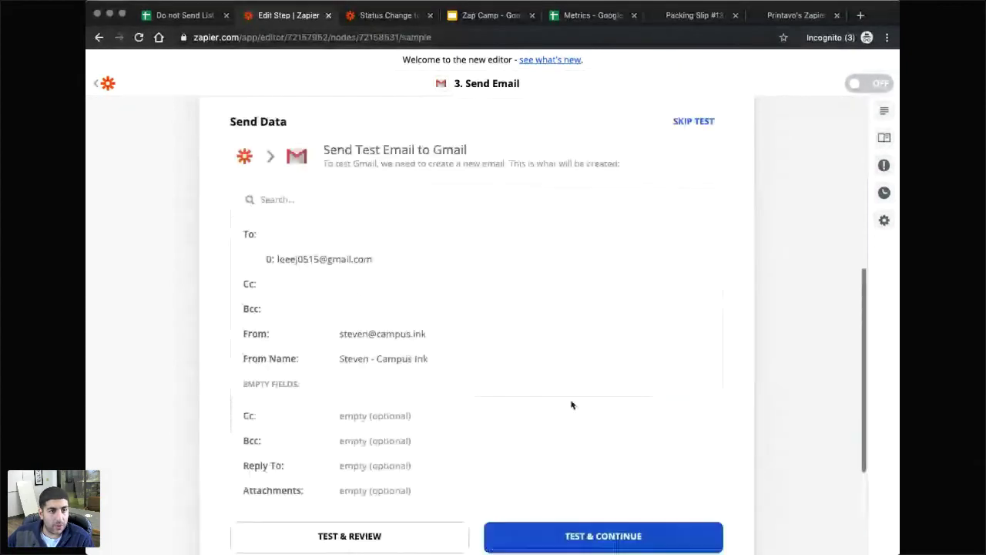
pyautogui.scroll(-5, 427, 372)
pyautogui.scroll(2, 431, 375)
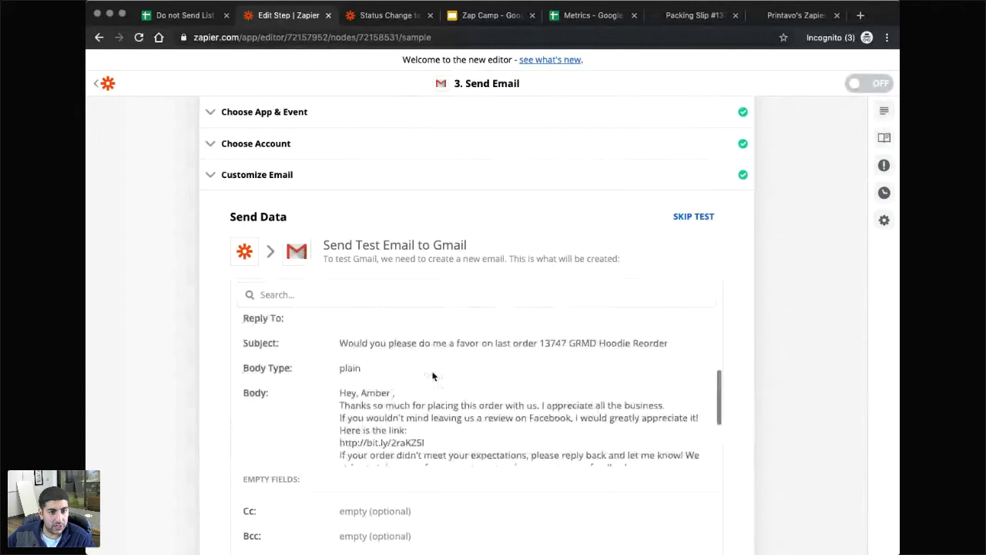
pyautogui.scroll(-2, 431, 374)
pyautogui.scroll(-3, 704, 332)
pyautogui.scroll(5, 634, 385)
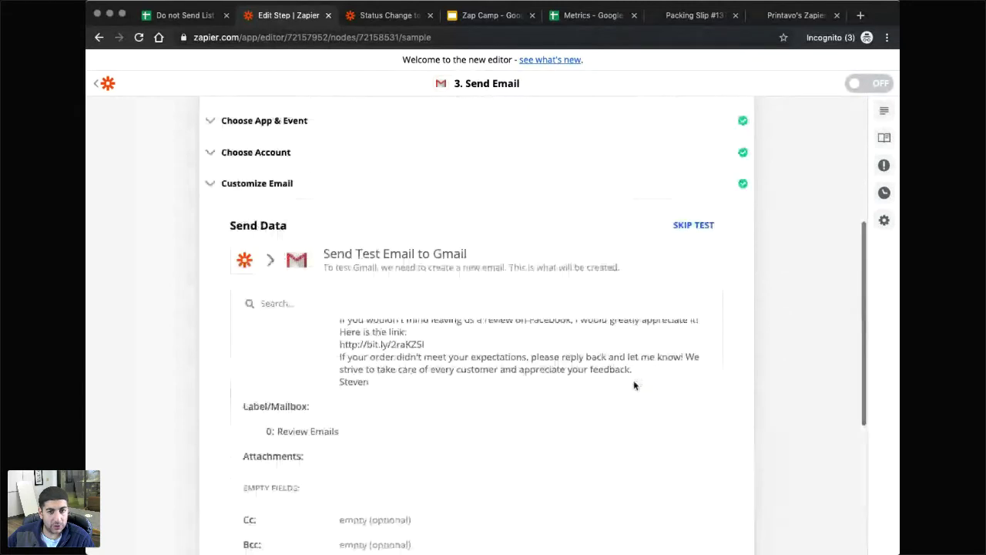
pyautogui.click(693, 394)
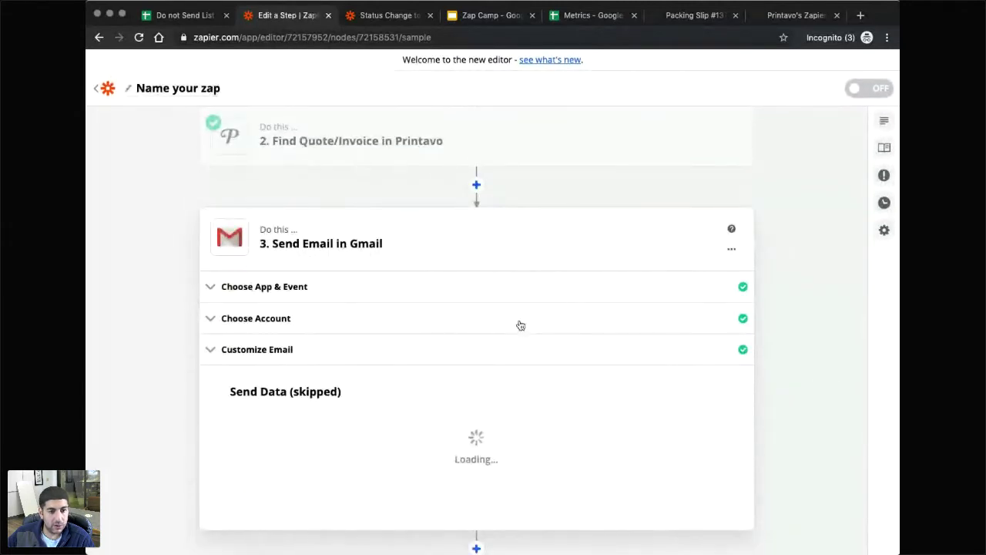
pyautogui.moveTo(511, 332)
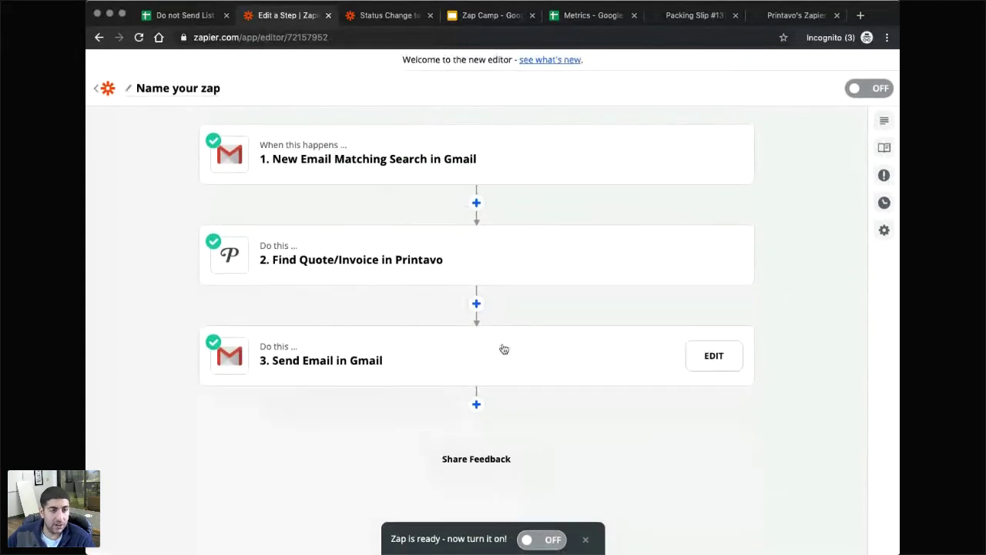
# Return to the Zap Camp presentation in Google Slides.
pyautogui.moveTo(385, 176)
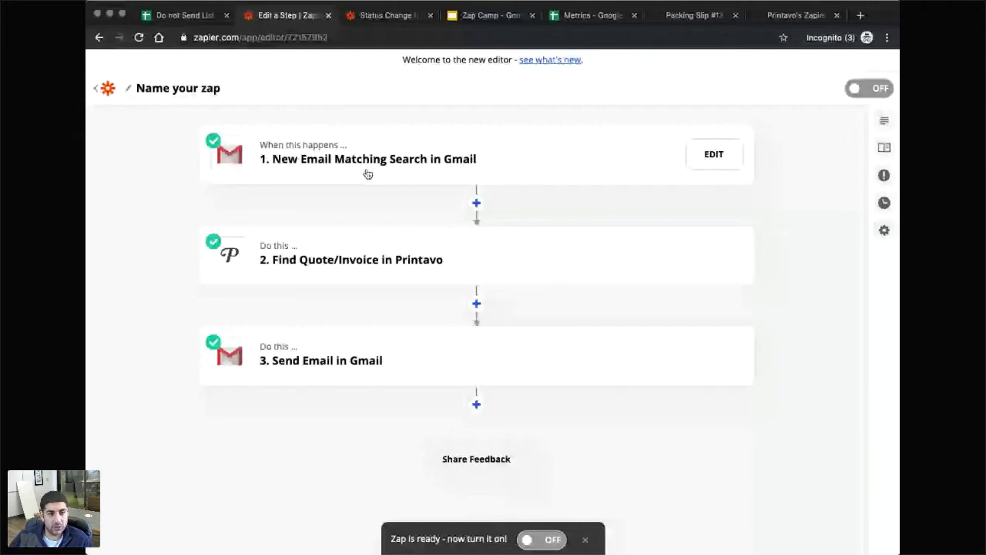
pyautogui.click(476, 23)
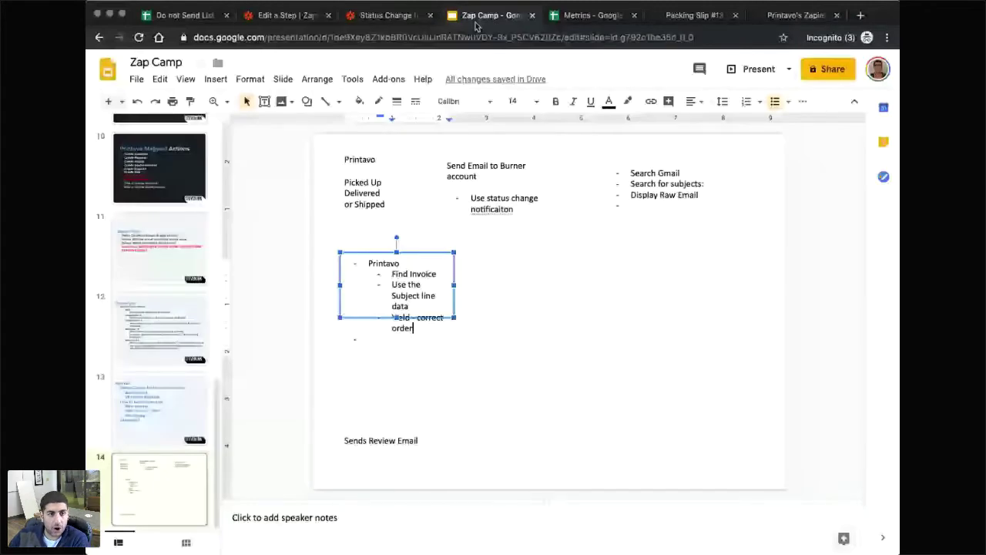
# Paste a Gmail text box and position it on the slide's right side.
pyautogui.write('Please review your last order {{71956713__visual_id}} {{71956713__order_nickname}}')
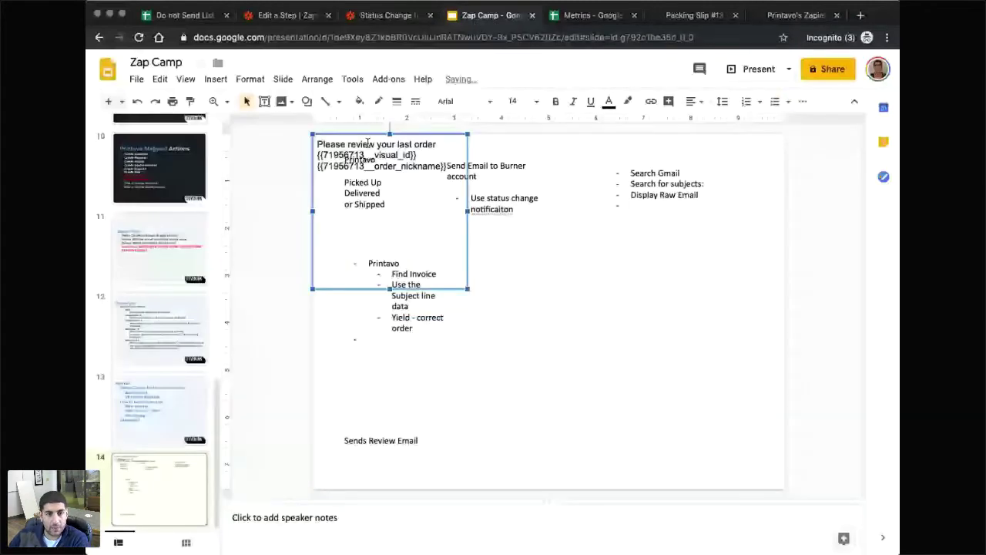
pyautogui.moveTo(367, 141); pyautogui.dragTo(632, 282)
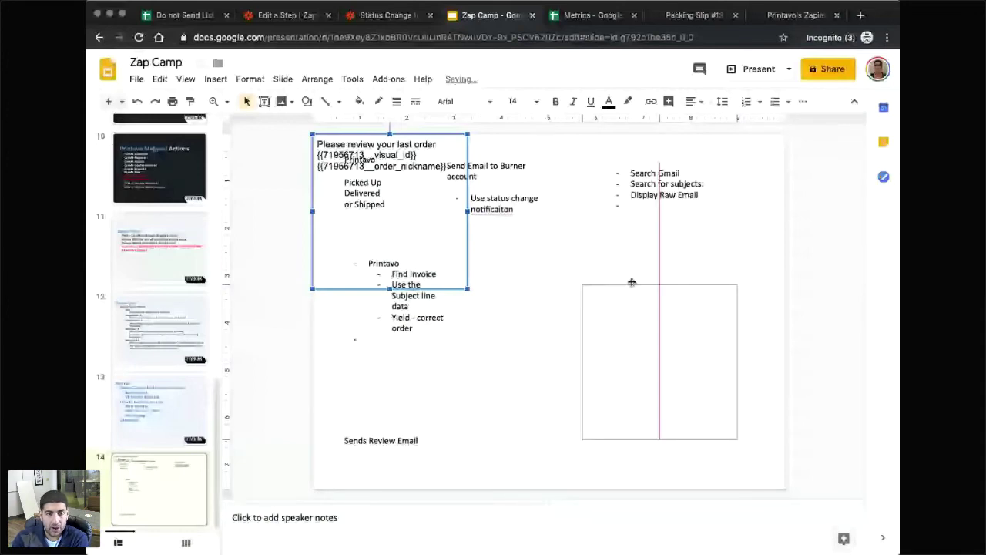
pyautogui.moveTo(632, 282); pyautogui.dragTo(608, 291)
# Add bullets 'Draft an email', 'with review subject' and 'and' under Gmail.
pyautogui.press('super+shift+8')
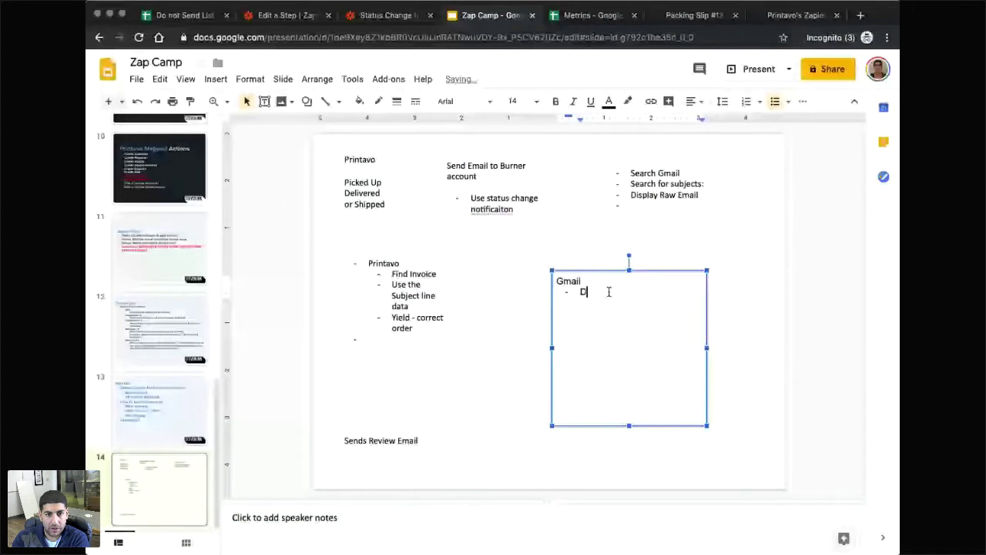
pyautogui.write('Draft an email')
pyautogui.press('Return')
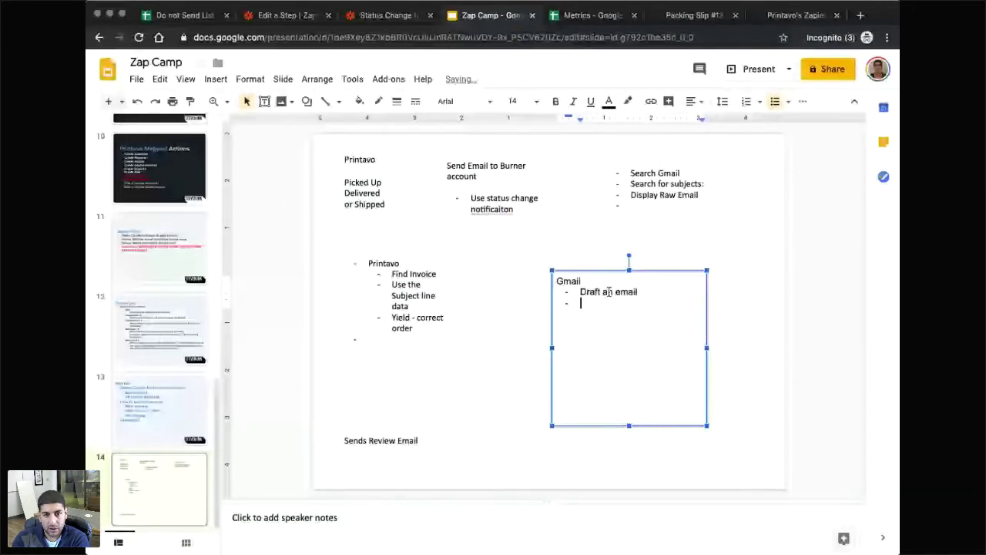
pyautogui.write('with review subject')
pyautogui.press('Return')
pyautogui.write('and')
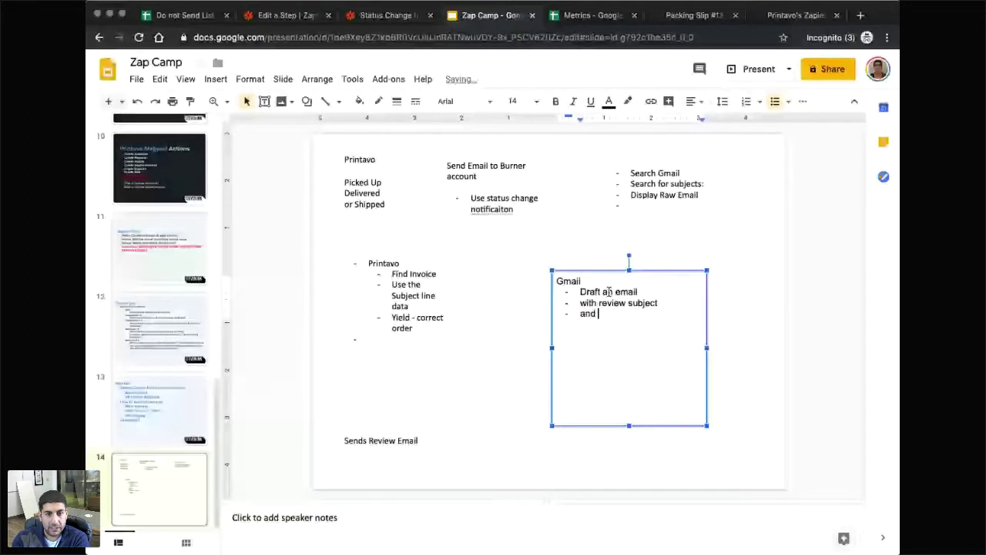
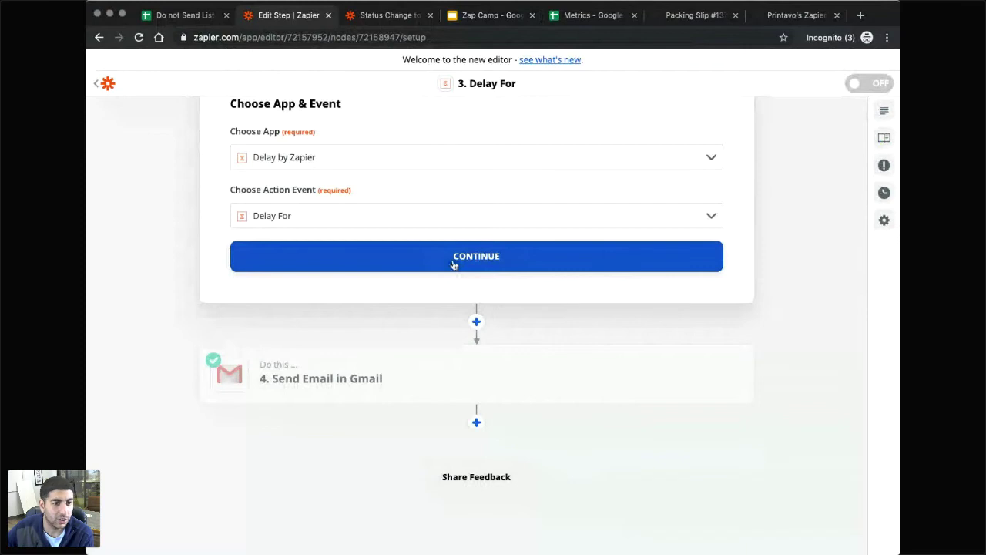
# Make step 3 a Delay by Zapier 'Delay For' step, placed before Send Email in Gmail.
pyautogui.click(453, 257)
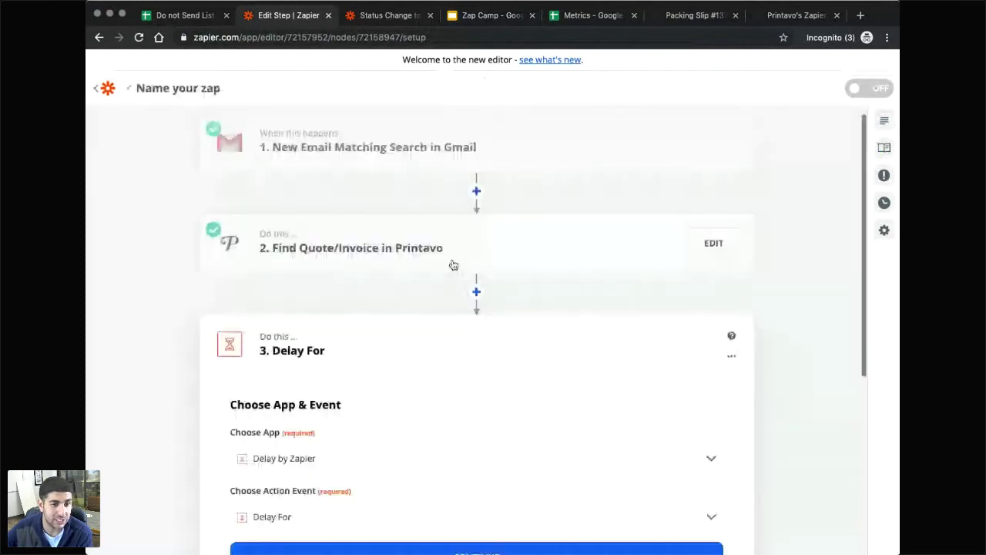
pyautogui.scroll(-4, 459, 301)
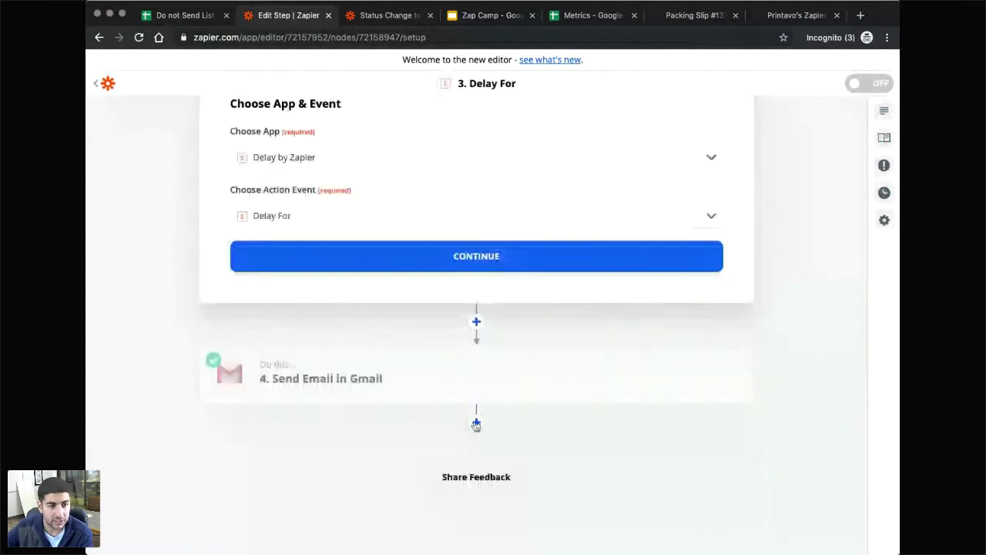
pyautogui.moveTo(306, 377)
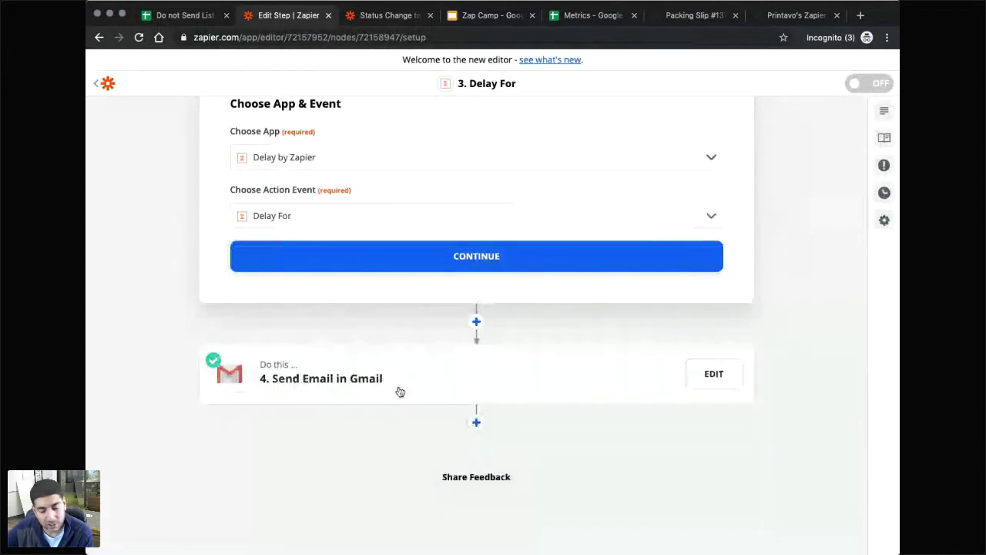
# Add a Google Sheets 'Create Spreadsheet Row(s)' step after the Gmail email step.
pyautogui.click(478, 420)
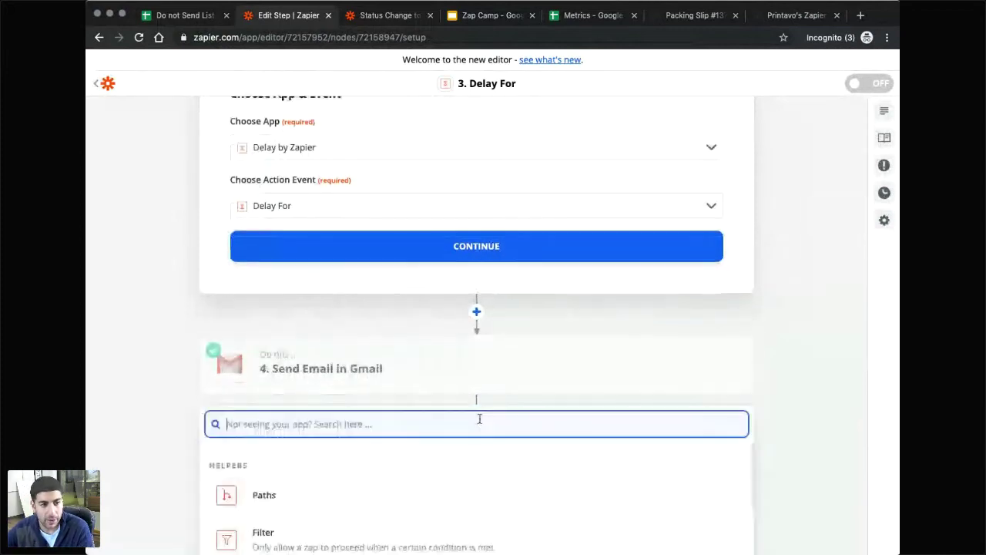
pyautogui.scroll(-5, 381, 439)
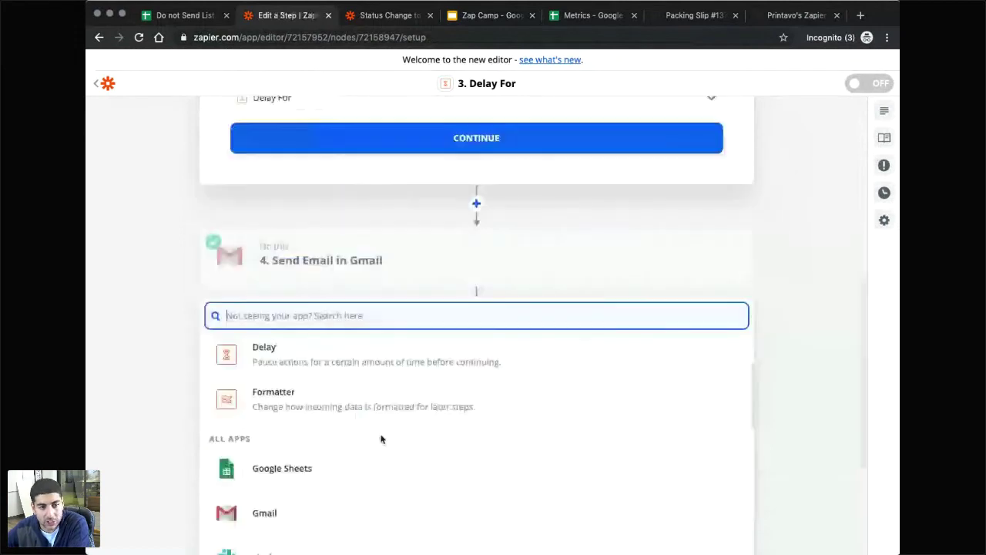
pyautogui.click(144, 362)
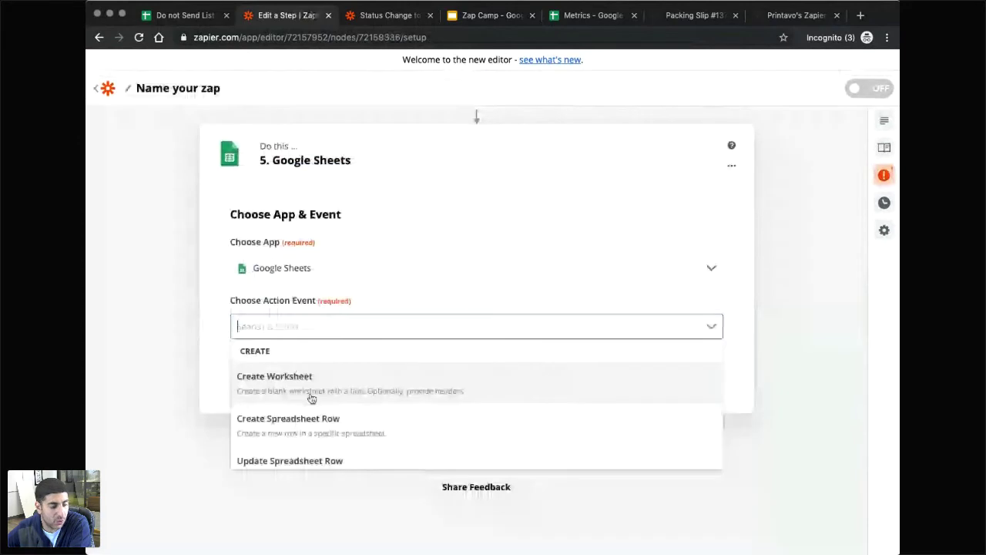
pyautogui.scroll(-2, 312, 398)
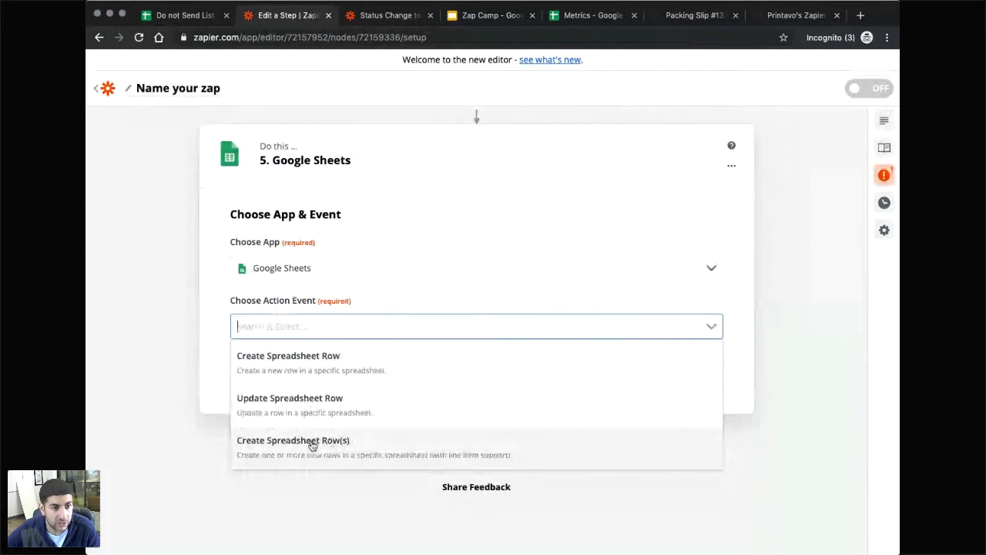
pyautogui.click(312, 442)
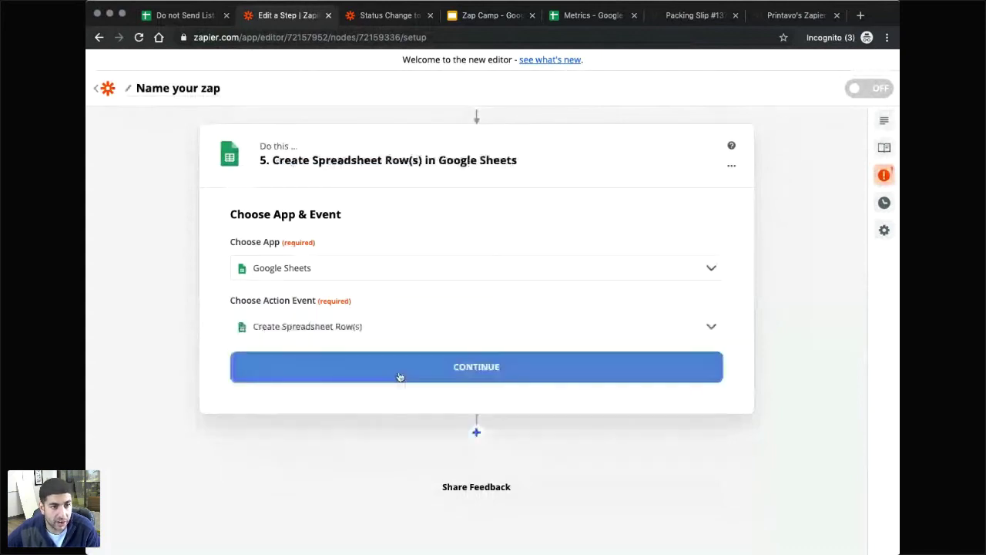
pyautogui.click(446, 374)
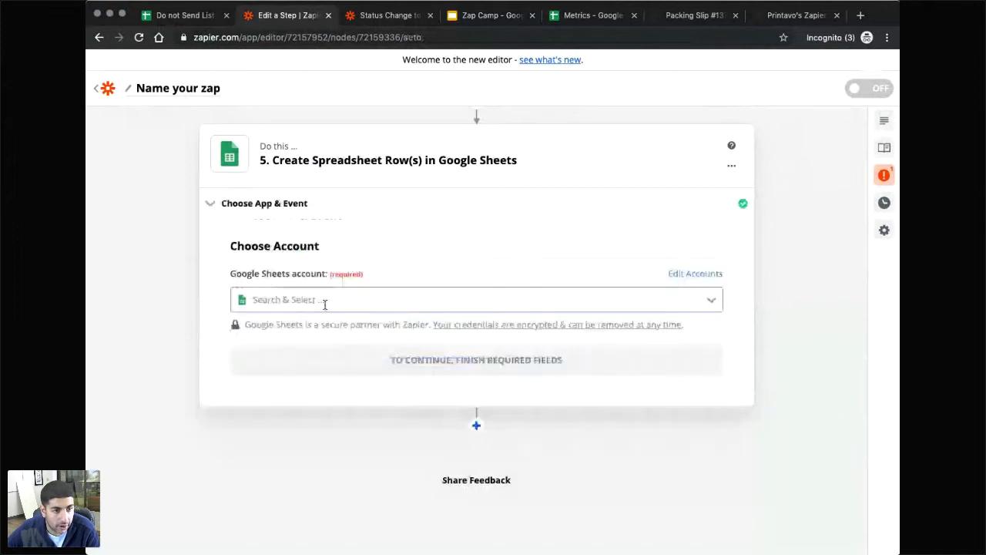
# Connect the Google account and target the Do not Send List spreadsheet on My Google Drive.
pyautogui.click(325, 302)
pyautogui.click(372, 395)
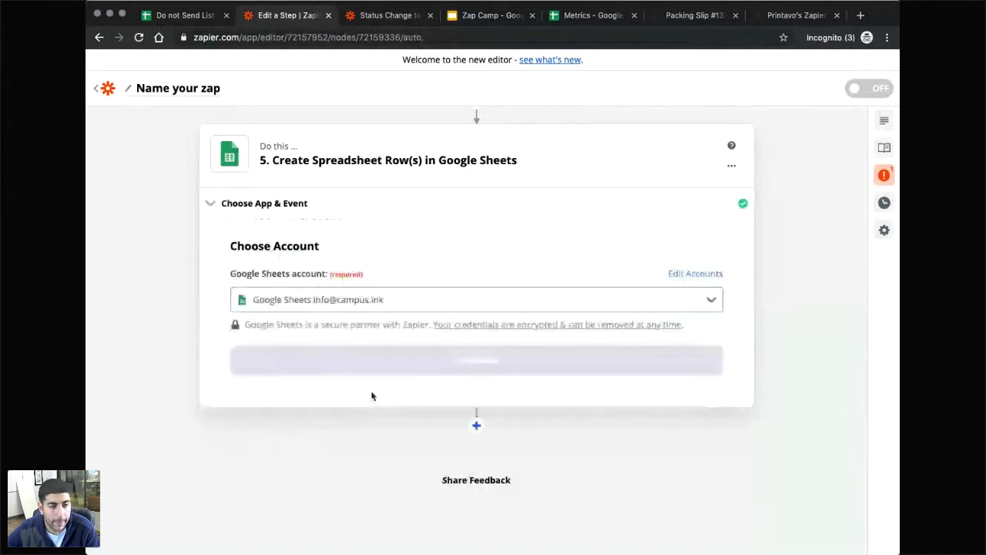
pyautogui.click(373, 368)
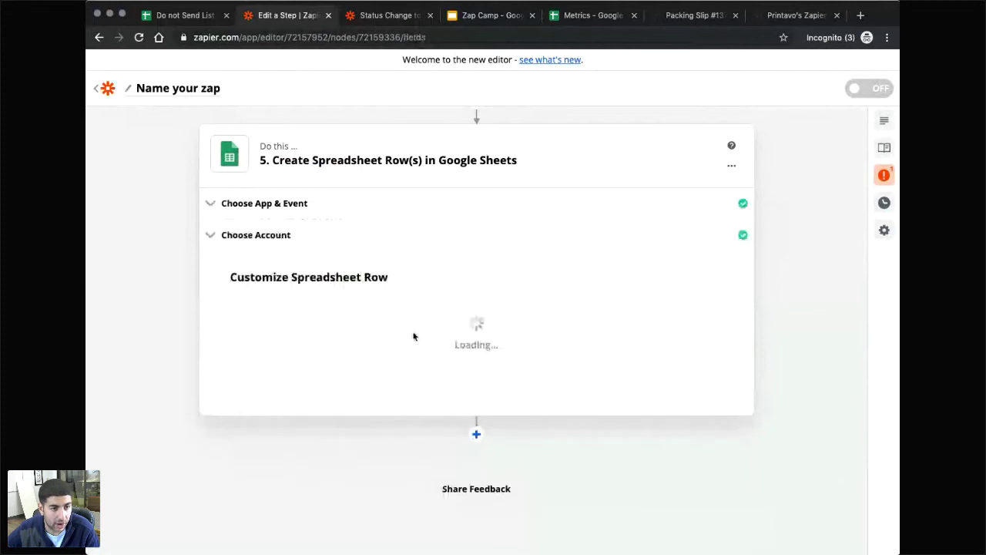
pyautogui.click(313, 325)
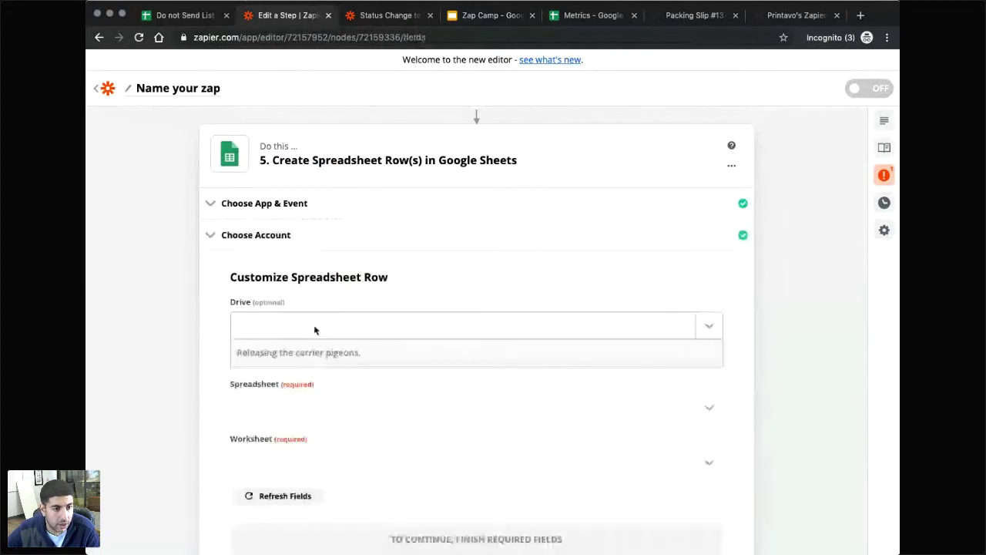
pyautogui.click(293, 402)
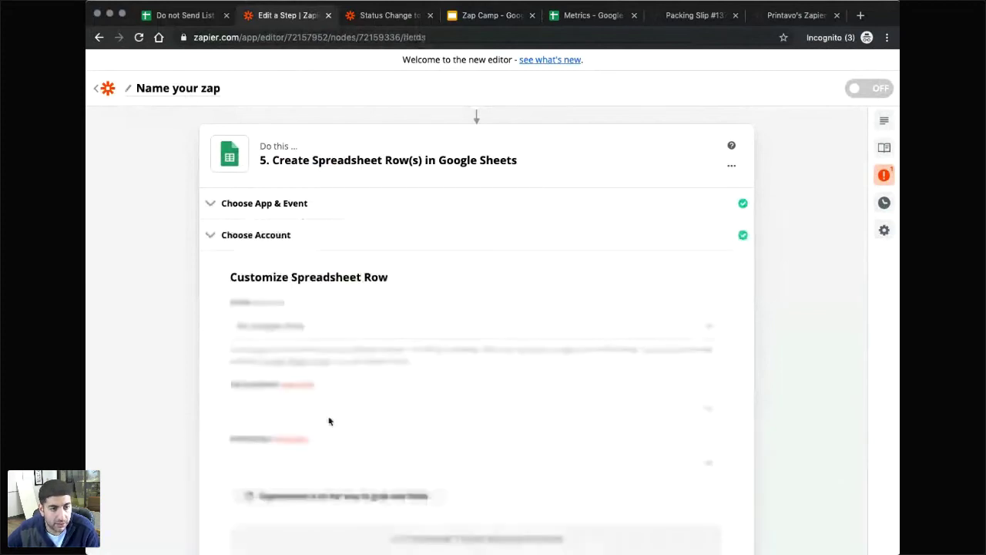
pyautogui.click(333, 415)
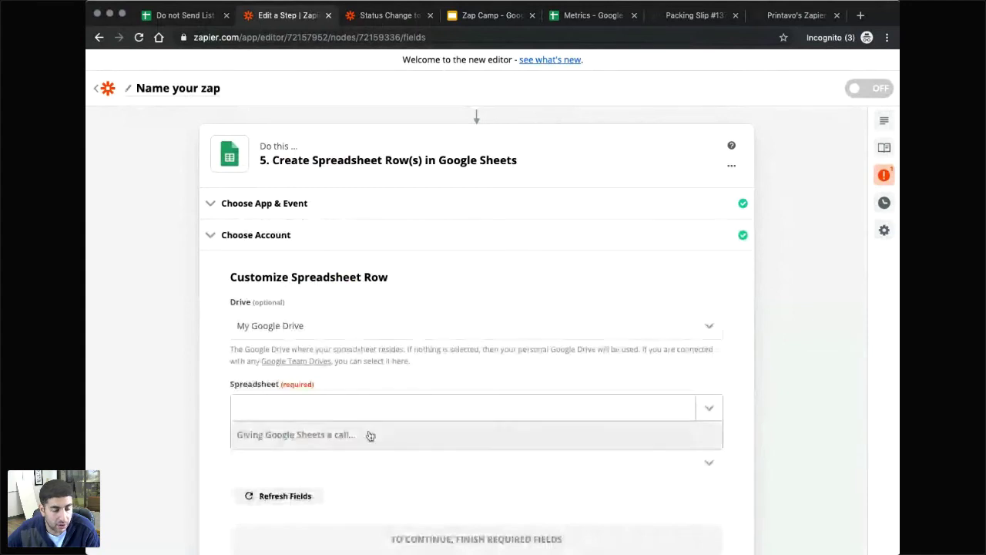
pyautogui.scroll(-1, 366, 431)
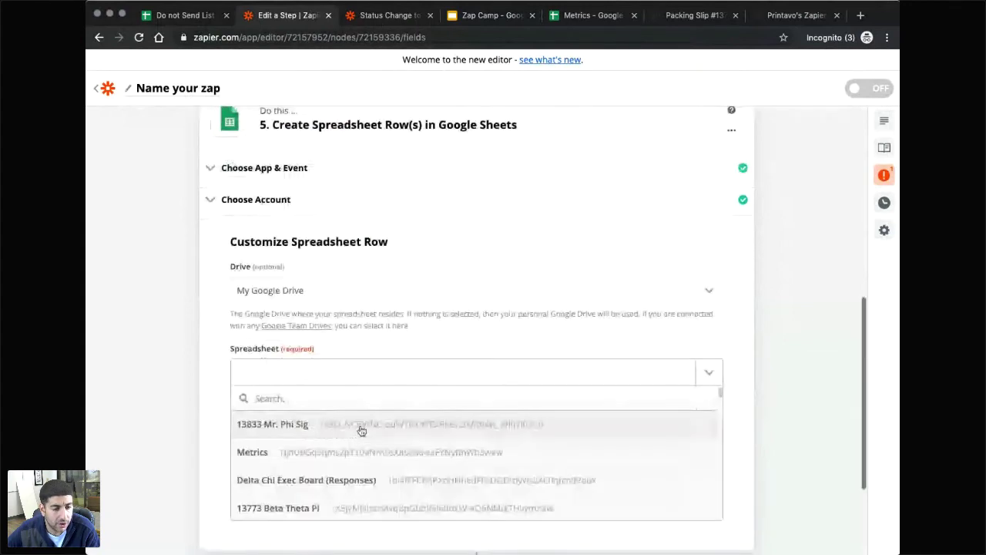
pyautogui.scroll(-1, 264, 434)
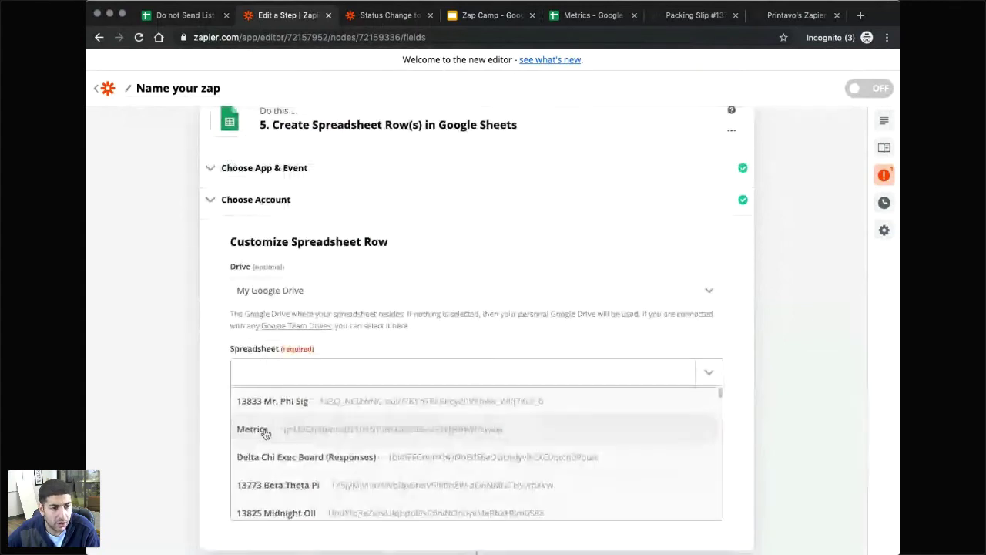
pyautogui.scroll(-4, 265, 434)
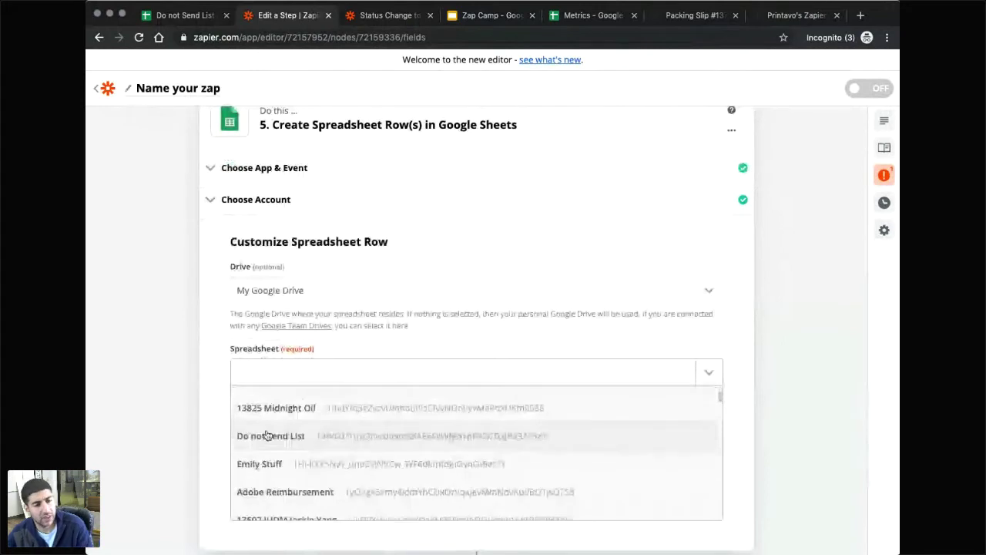
pyautogui.click(266, 435)
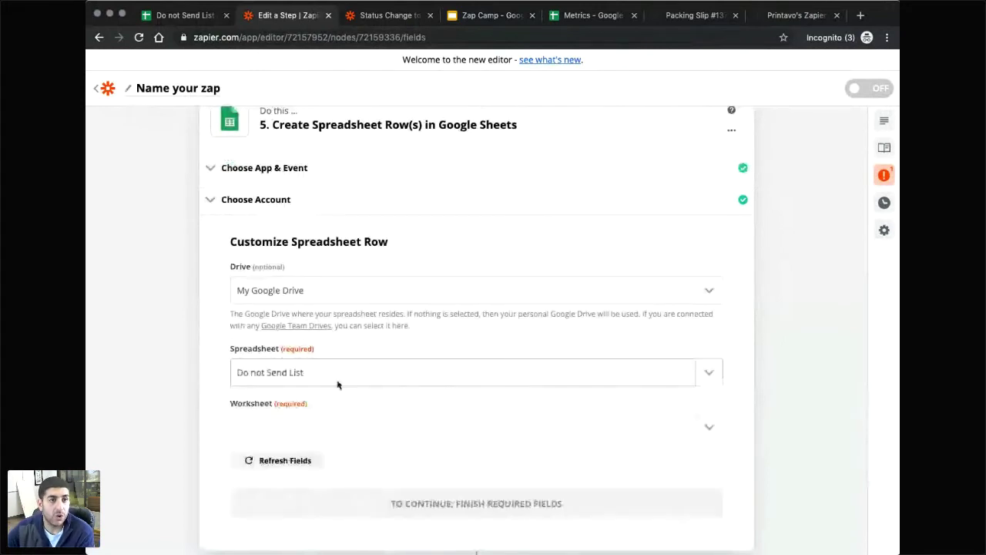
pyautogui.click(165, 17)
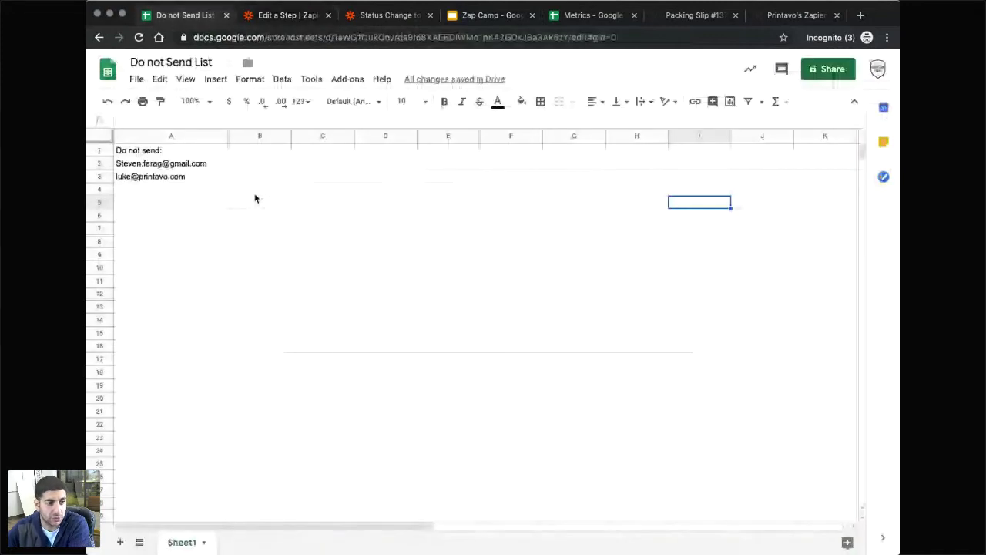
# Clear the two email entries in A2:A3 of the Do not Send List, then return to Zapier.
pyautogui.click(216, 176)
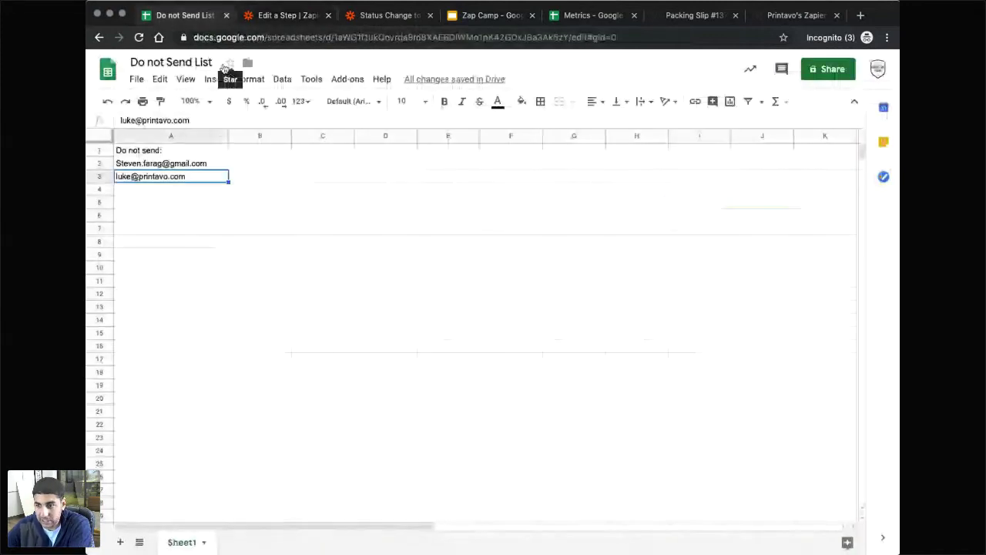
pyautogui.click(177, 164)
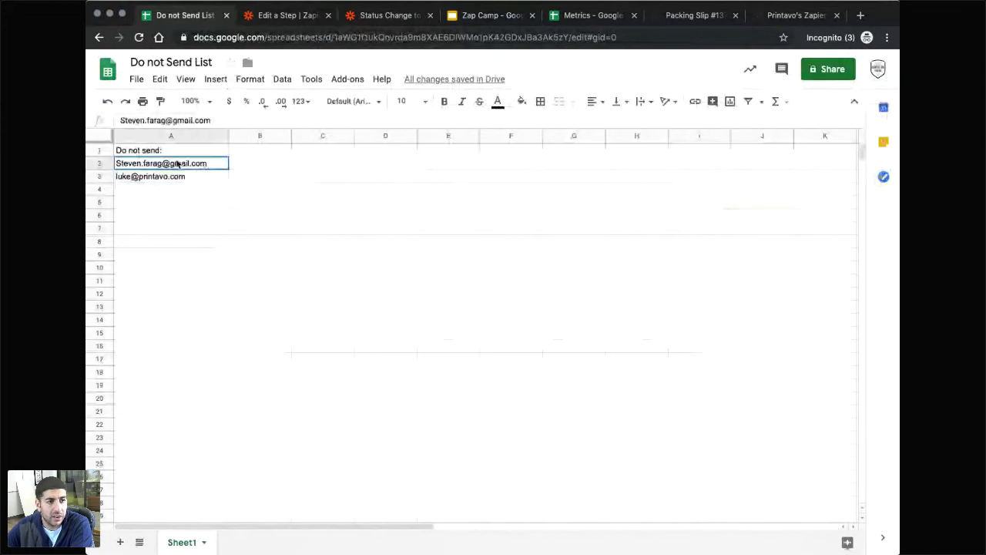
pyautogui.moveTo(177, 164); pyautogui.dragTo(208, 190)
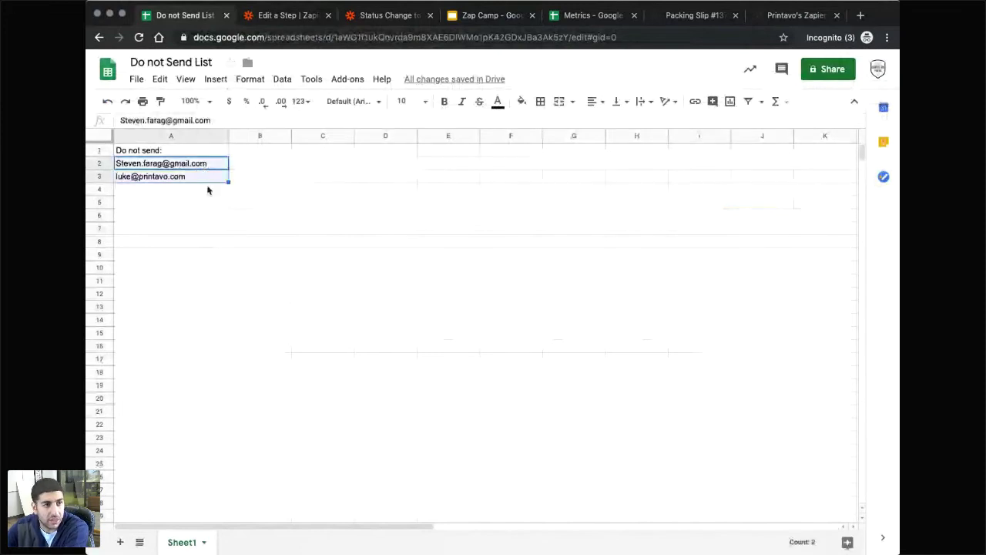
pyautogui.press('Delete')
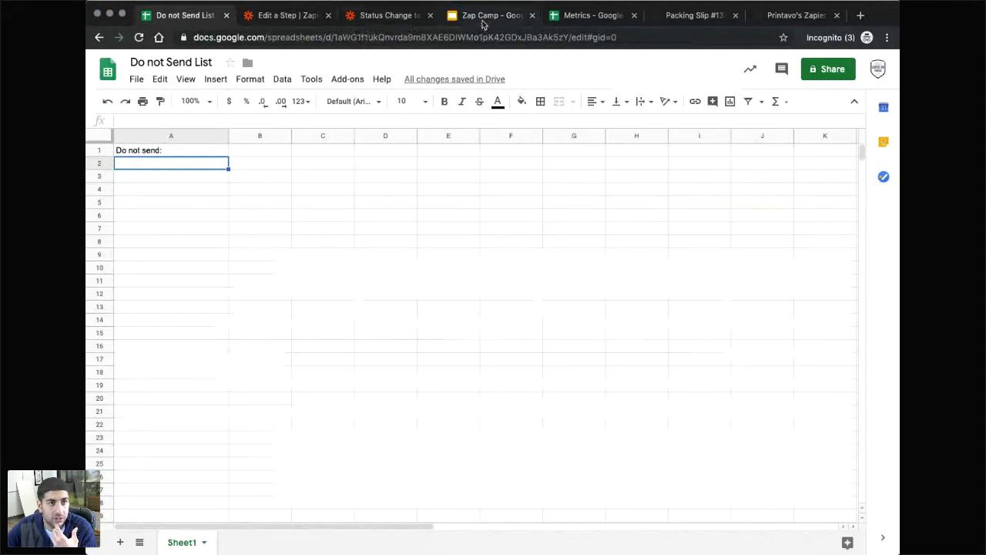
pyautogui.click(483, 16)
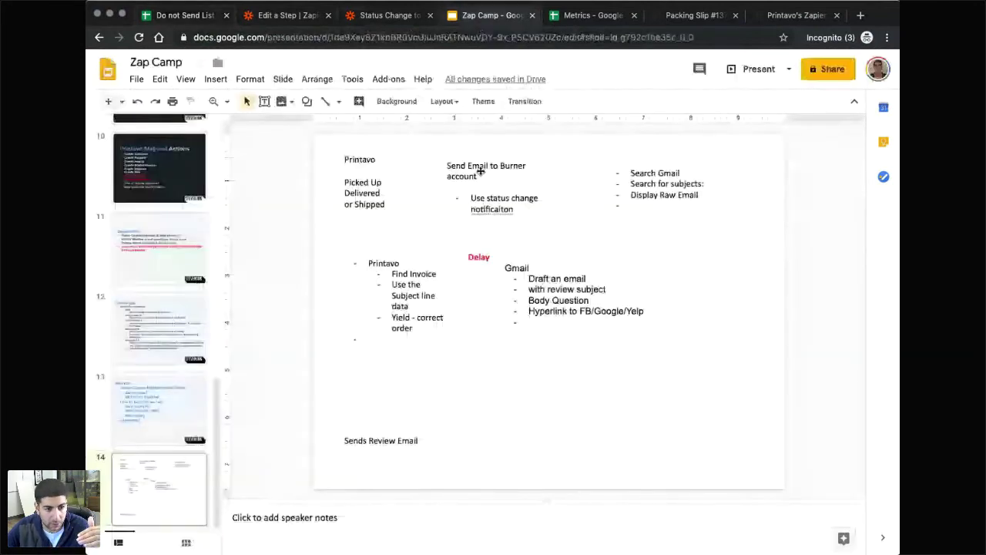
pyautogui.press('super+2')
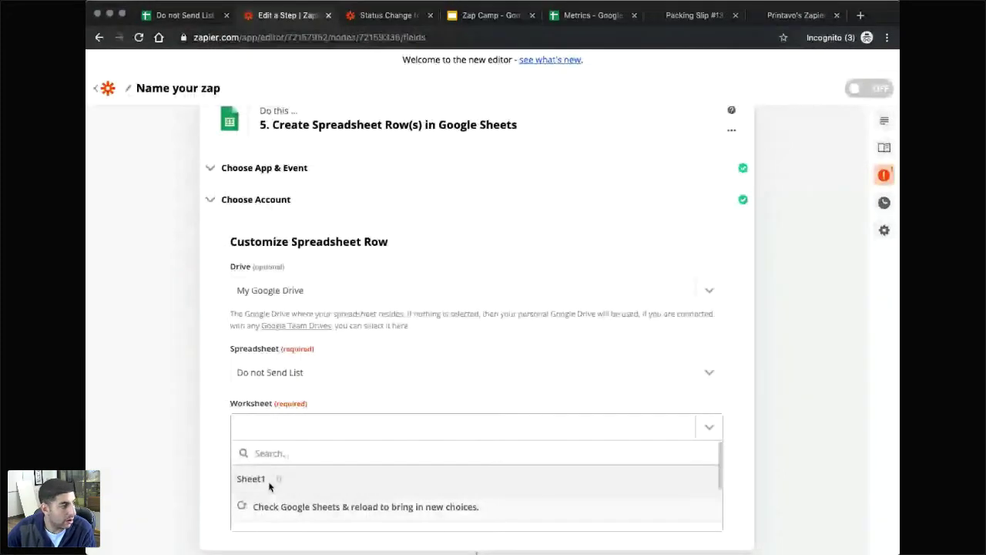
# Use worksheet Sheet1, map the Do not send column from Find Quote/Invoice data, and reach testing.
pyautogui.click(270, 481)
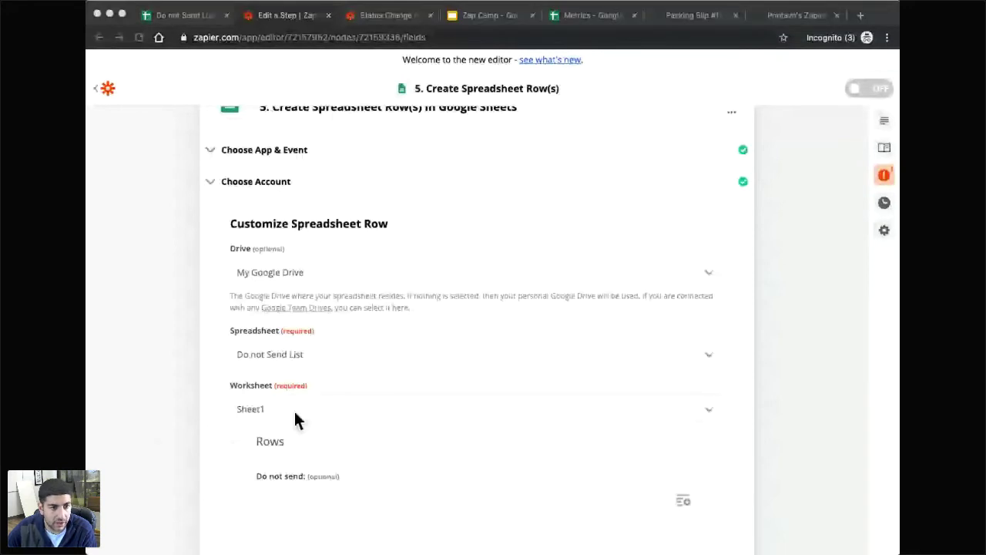
pyautogui.click(325, 480)
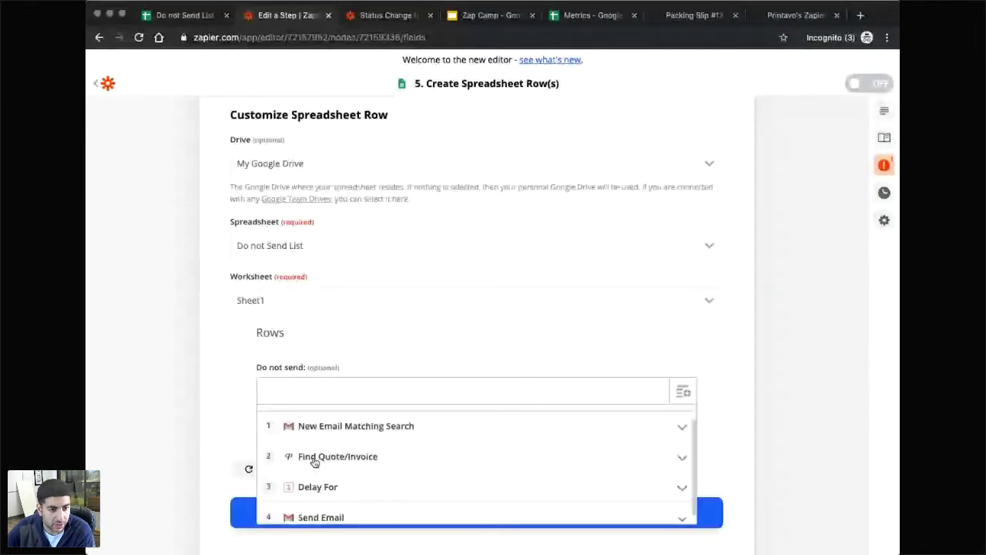
pyautogui.click(316, 459)
pyautogui.scroll(-4, 372, 468)
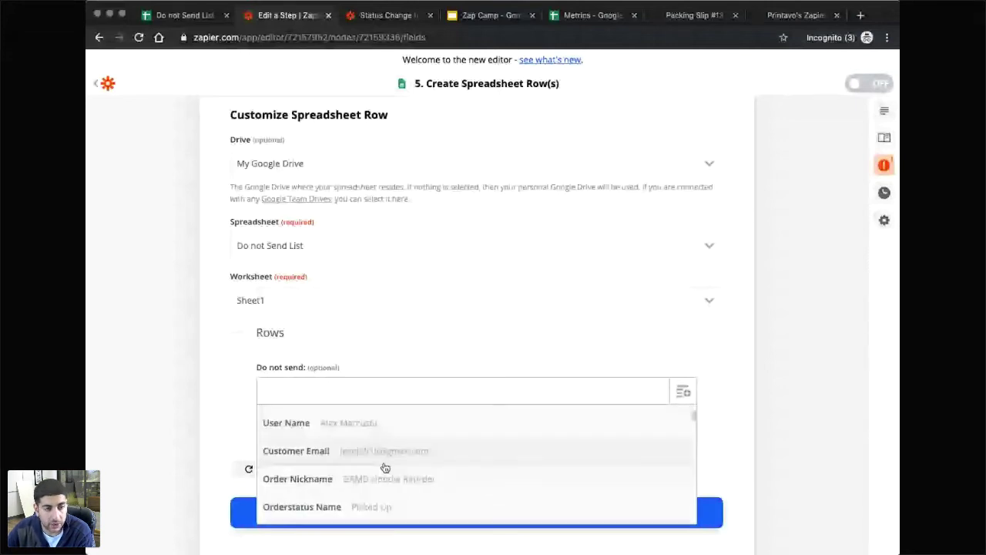
pyautogui.click(384, 463)
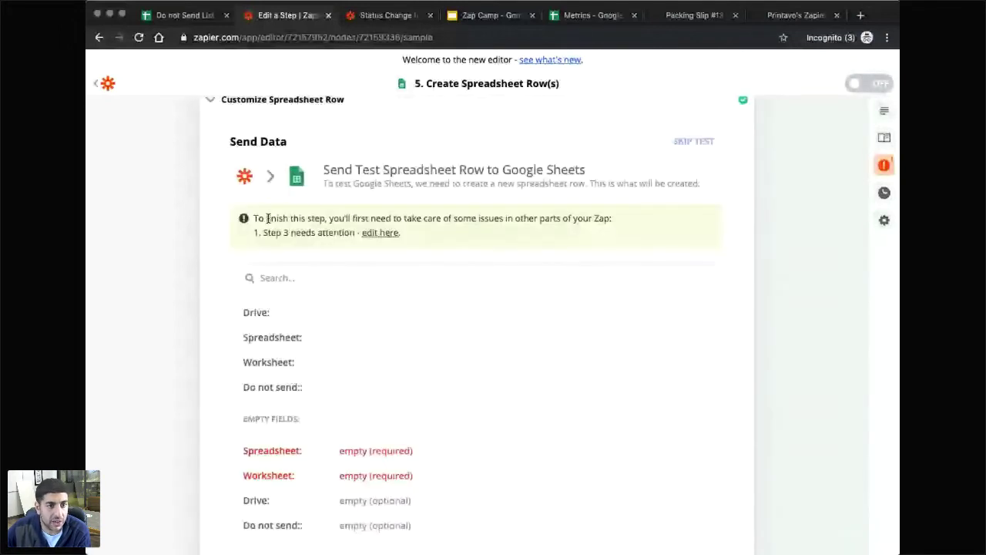
pyautogui.moveTo(267, 219); pyautogui.dragTo(332, 219)
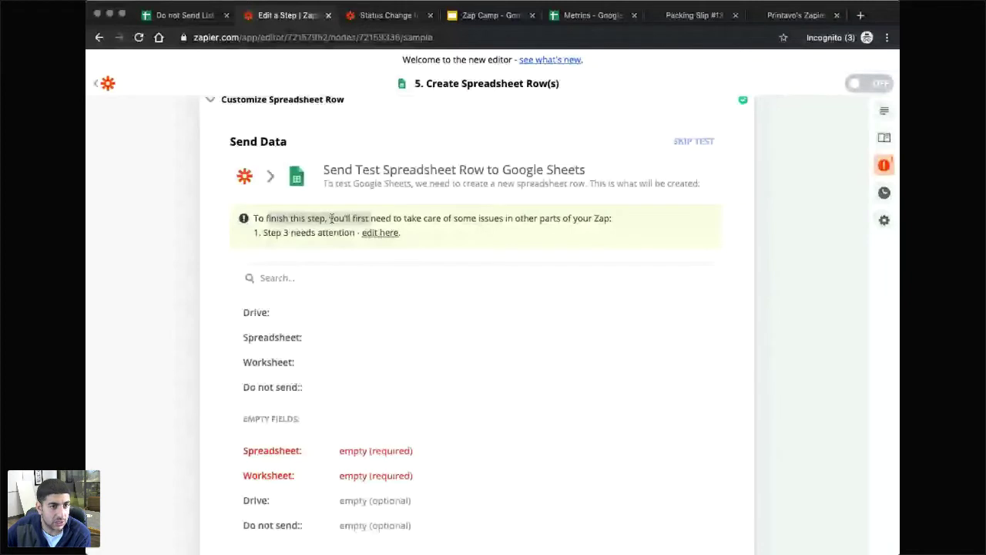
pyautogui.scroll(1, 380, 262)
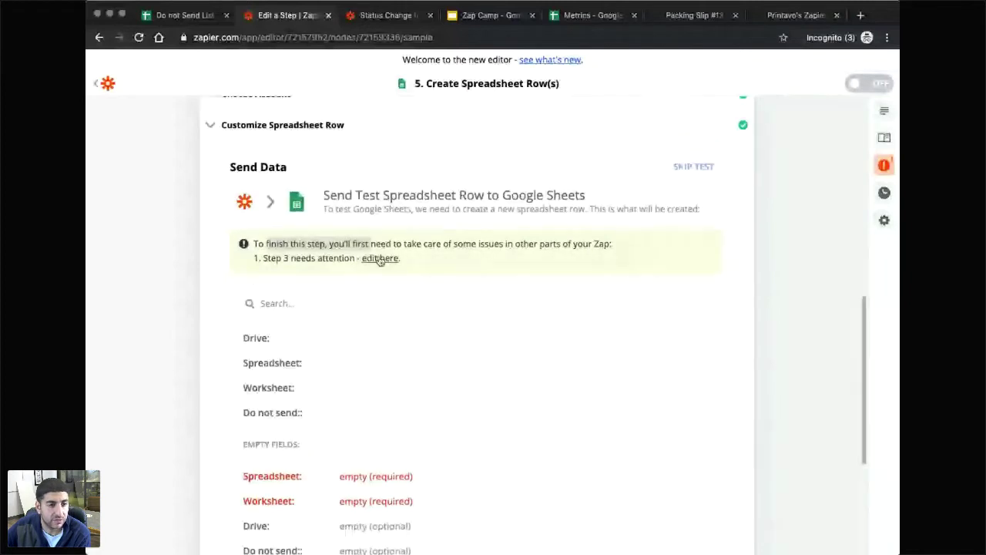
# Delete the step 3 Delay For step and confirm the deletion.
pyautogui.click(379, 258)
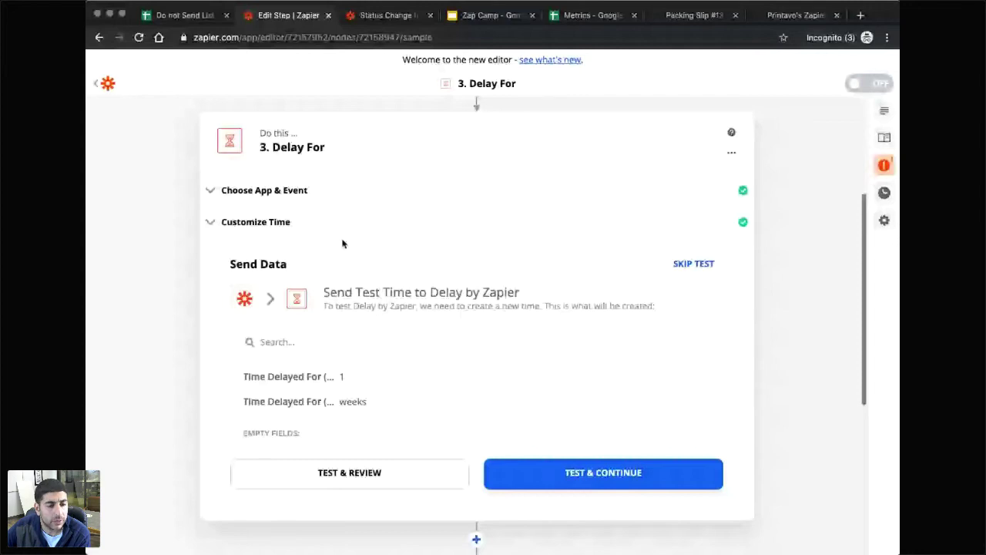
pyautogui.scroll(1, 344, 444)
pyautogui.scroll(-1, 345, 444)
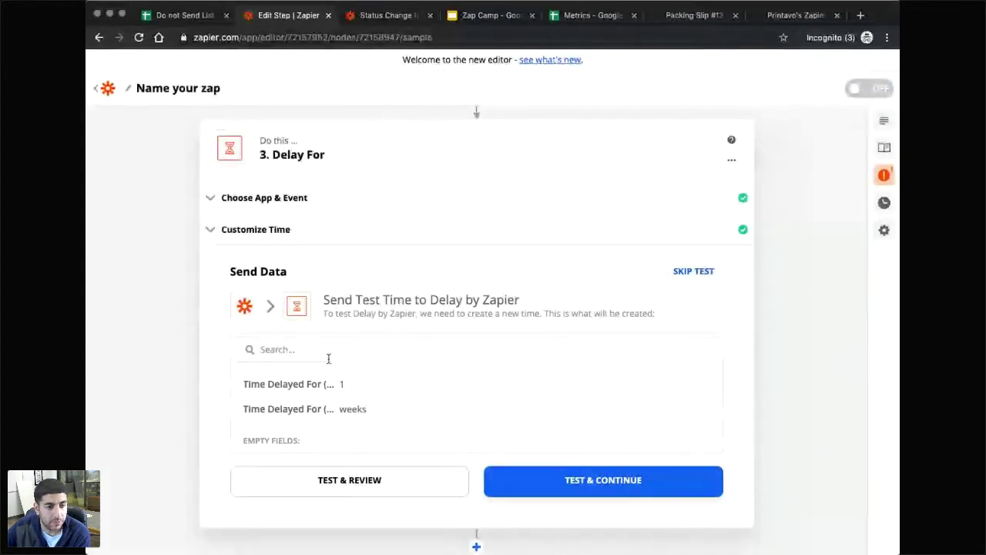
pyautogui.scroll(-3, 329, 361)
pyautogui.scroll(1, 329, 363)
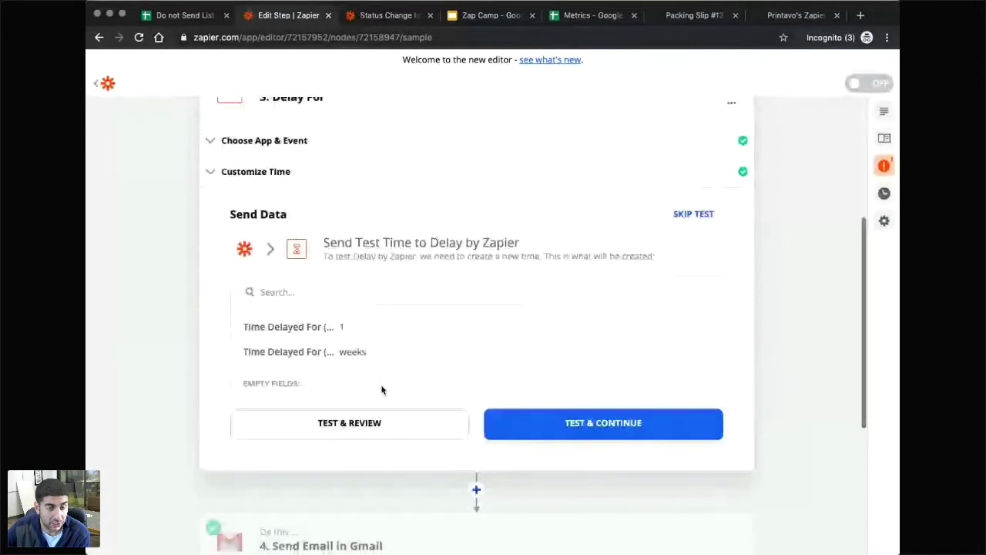
pyautogui.scroll(1, 382, 390)
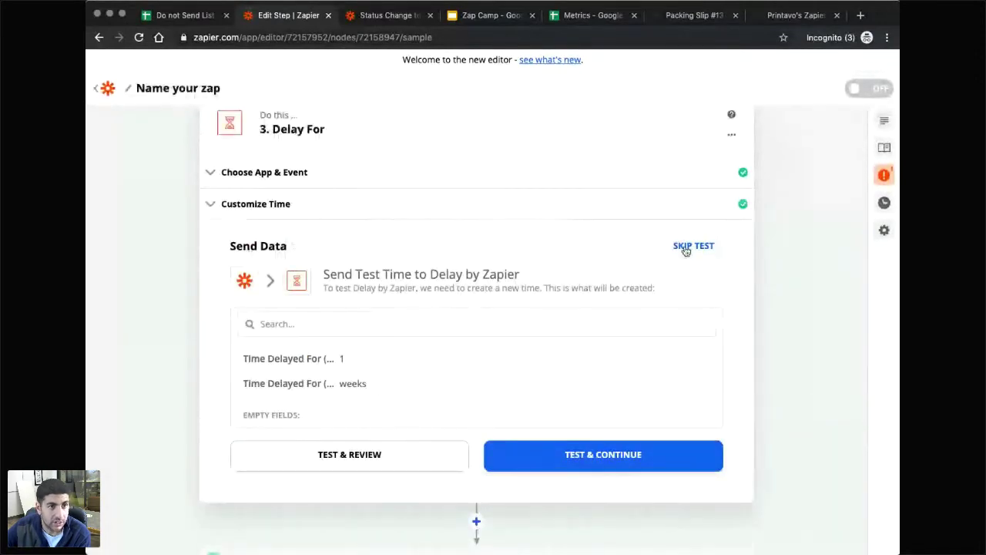
pyautogui.scroll(2, 685, 250)
pyautogui.click(732, 210)
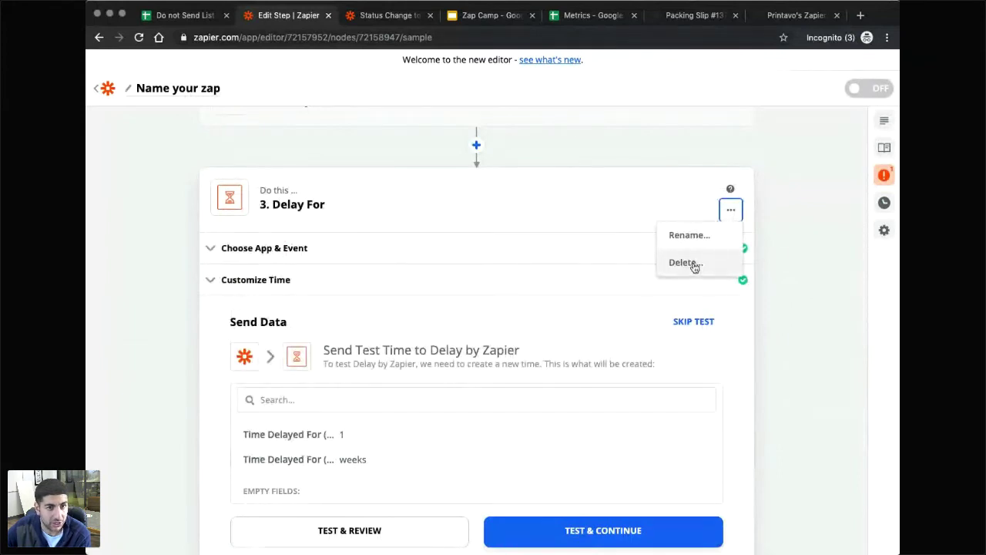
pyautogui.click(694, 265)
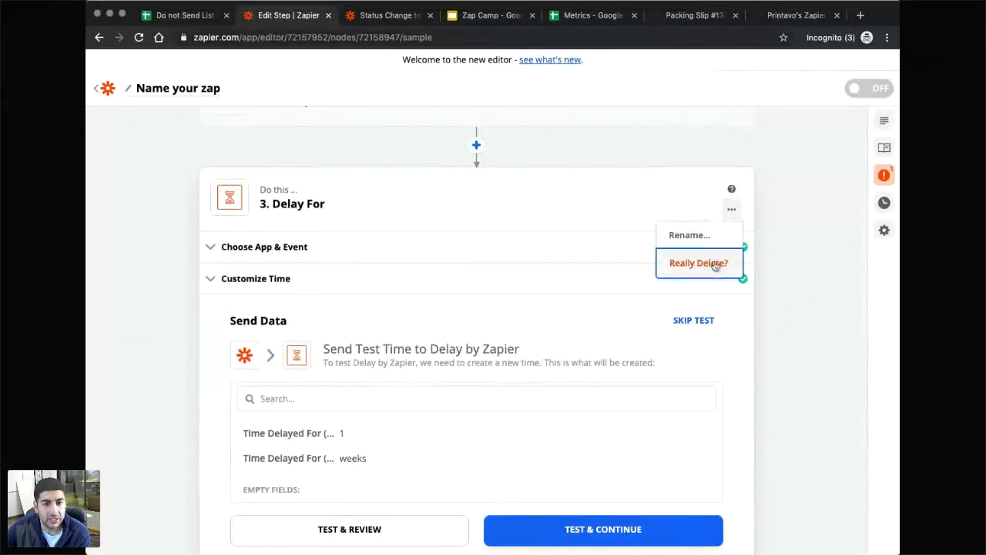
pyautogui.click(702, 265)
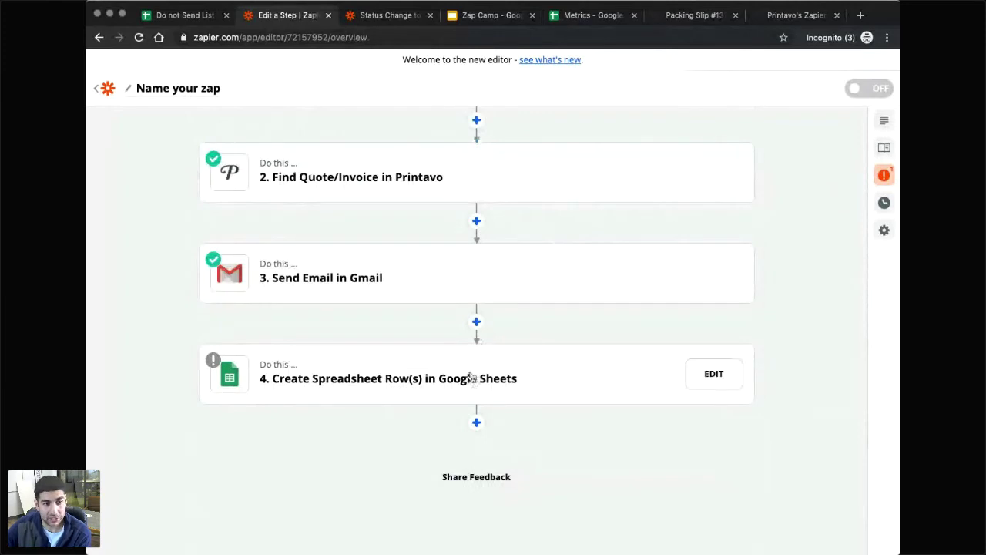
# Accept the Google Sheets row step's app, account and row settings, test it, and view the sheet.
pyautogui.click(352, 384)
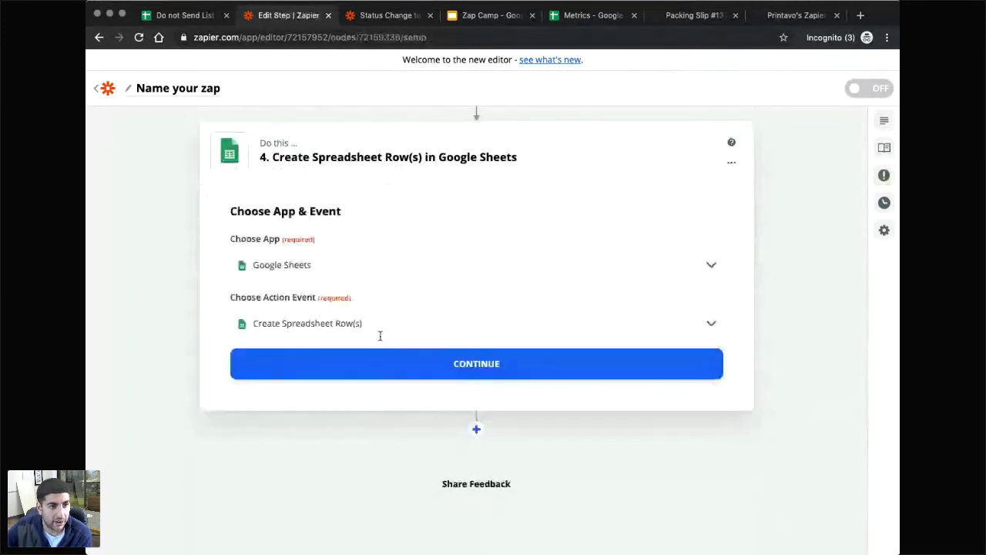
pyautogui.click(380, 364)
pyautogui.click(406, 360)
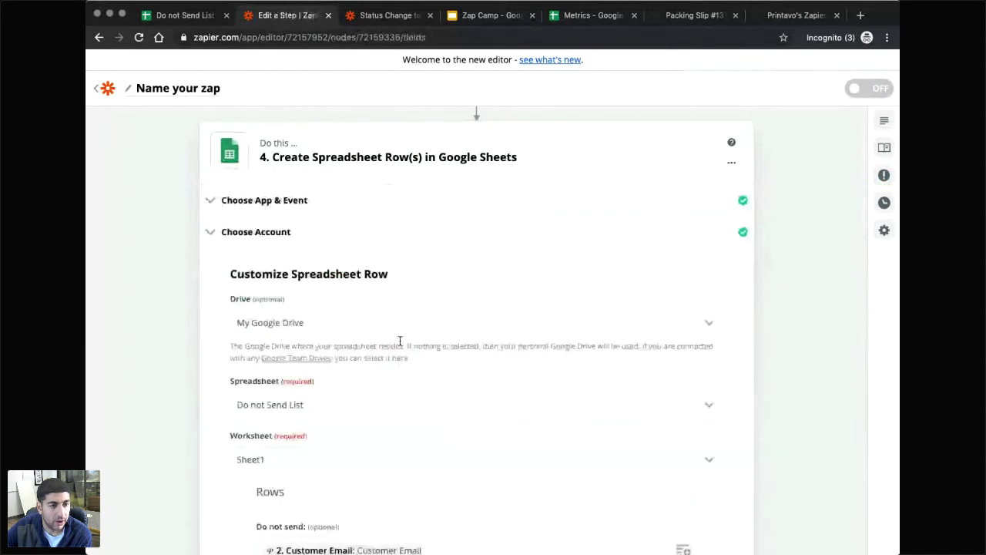
pyautogui.scroll(-2, 298, 294)
pyautogui.scroll(-5, 298, 293)
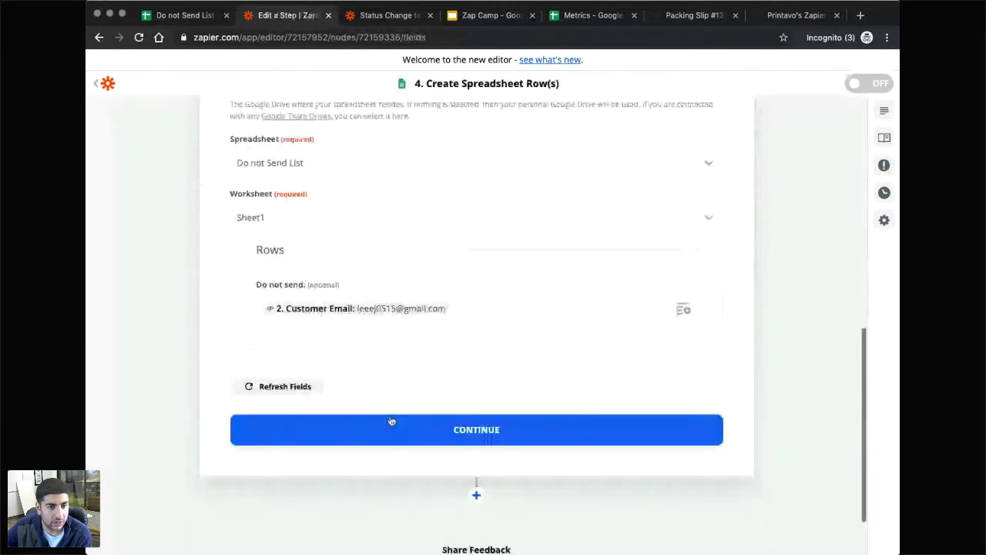
pyautogui.click(391, 429)
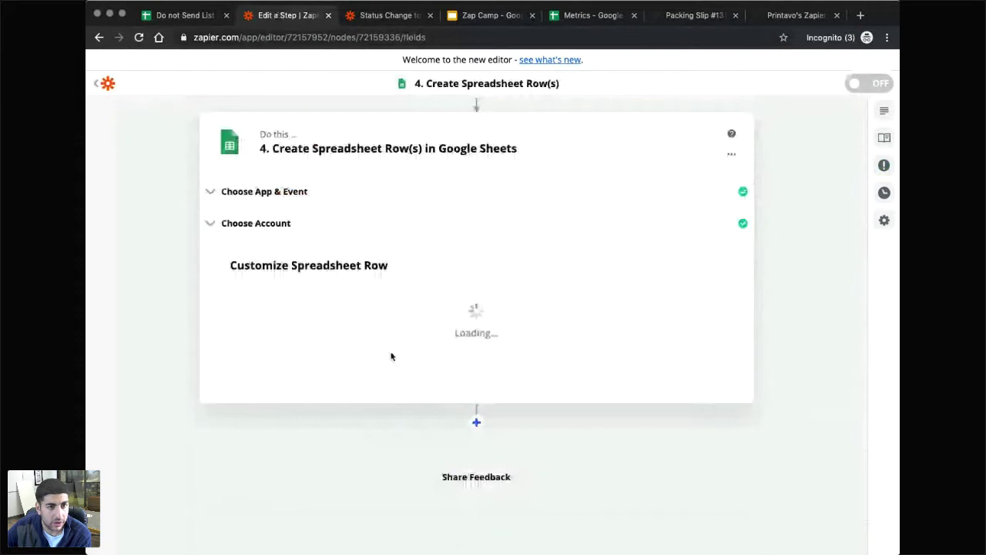
pyautogui.click(577, 360)
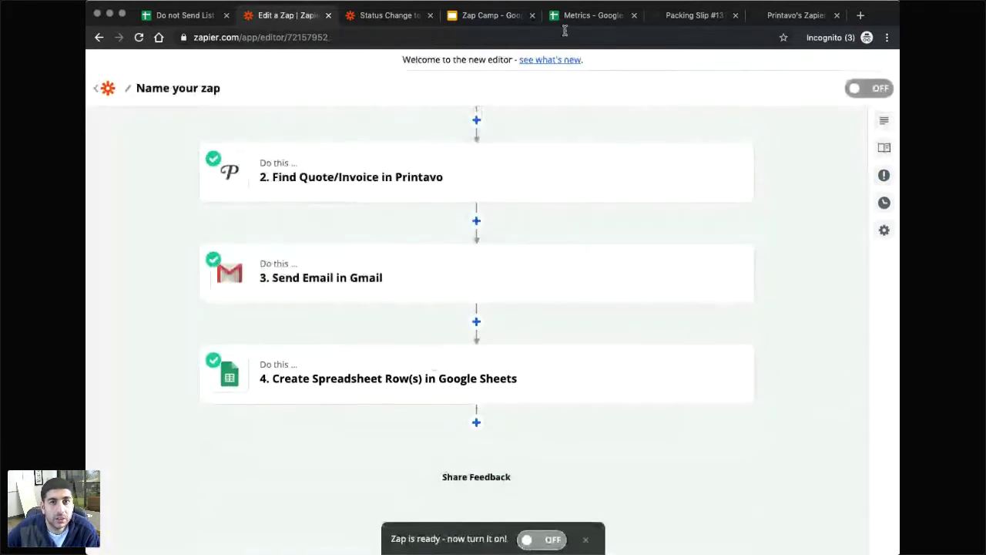
pyautogui.click(174, 16)
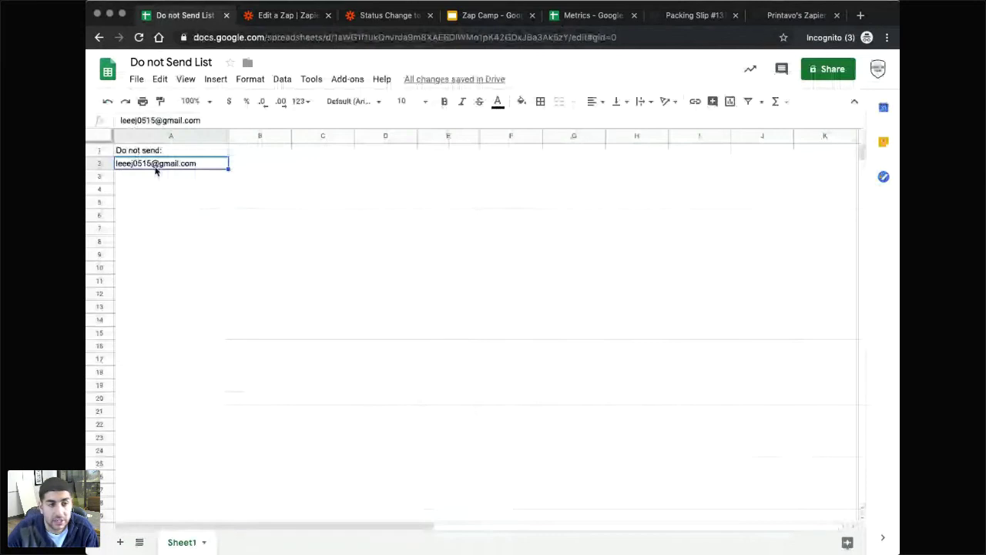
# Inspect the customer email logged in cell A2 of the Do not Send List.
pyautogui.press('Down')
pyautogui.press('Down')
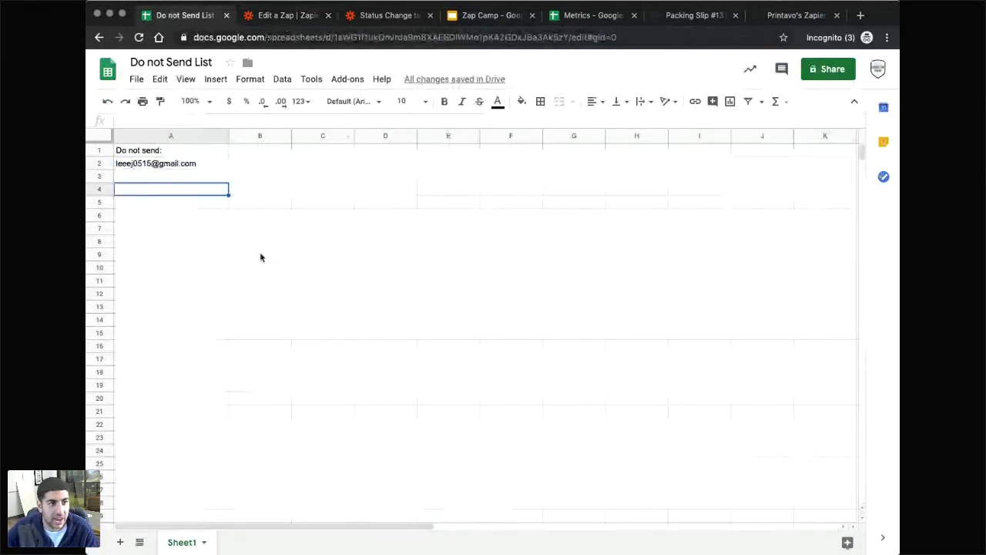
pyautogui.click(166, 177)
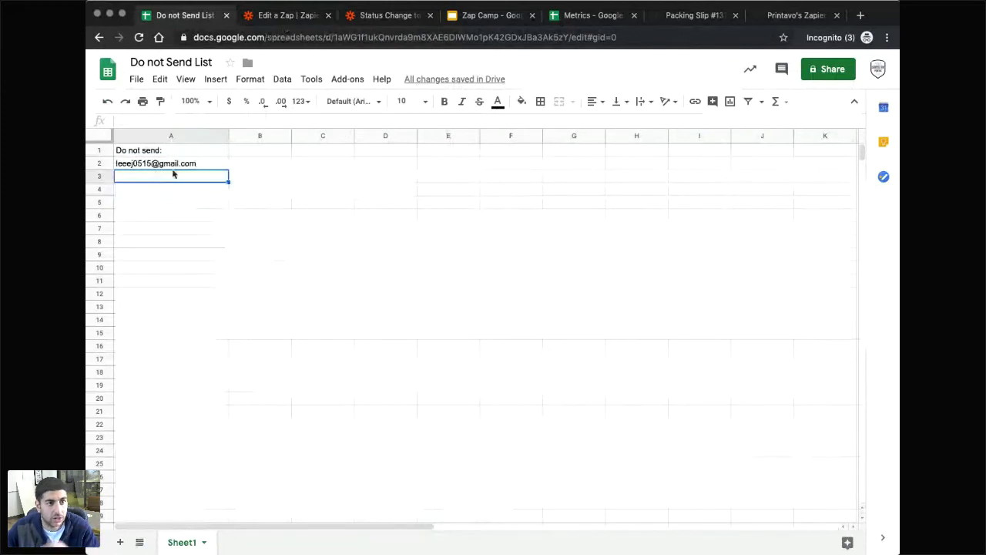
pyautogui.press('Up')
pyautogui.press('Down')
pyautogui.click(152, 165)
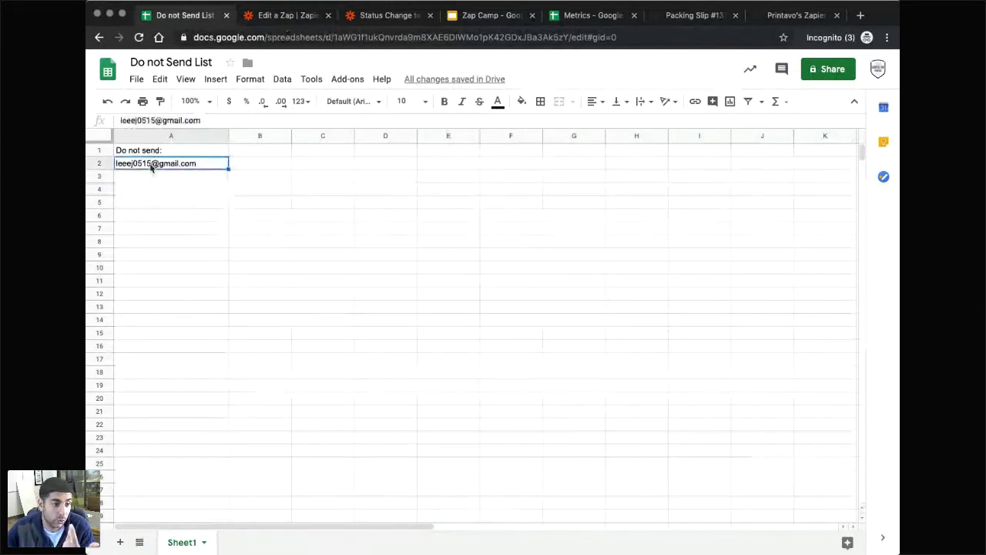
pyautogui.click(278, 345)
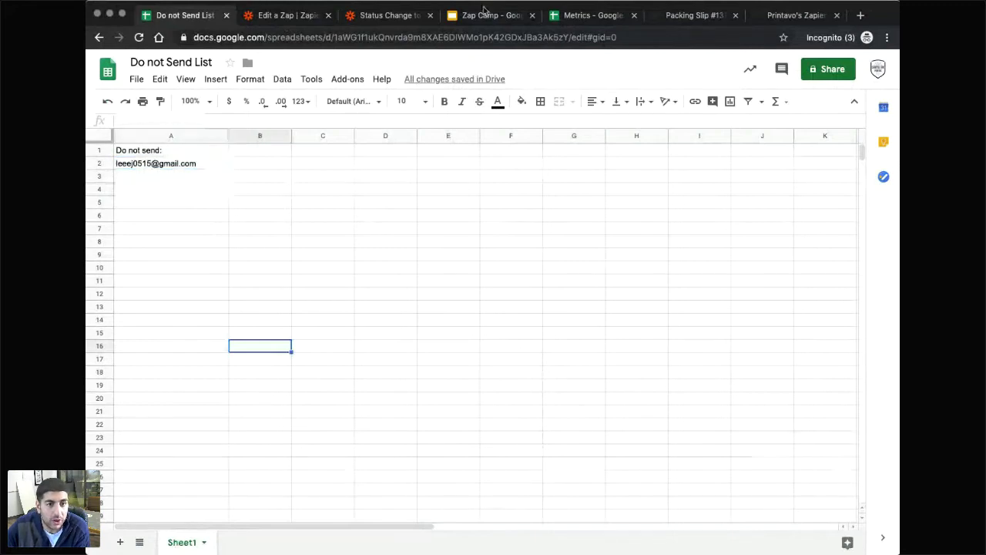
pyautogui.click(486, 14)
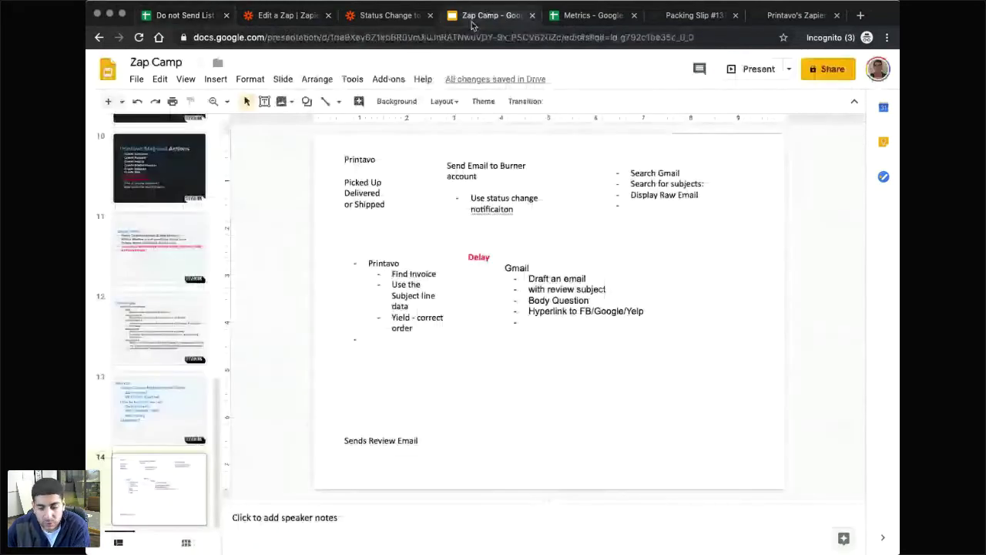
# Duplicate the Gmail box to its right as 'Sheets - Zap' with bullet 'Update a row on a spreadsheet'.
pyautogui.click(528, 258)
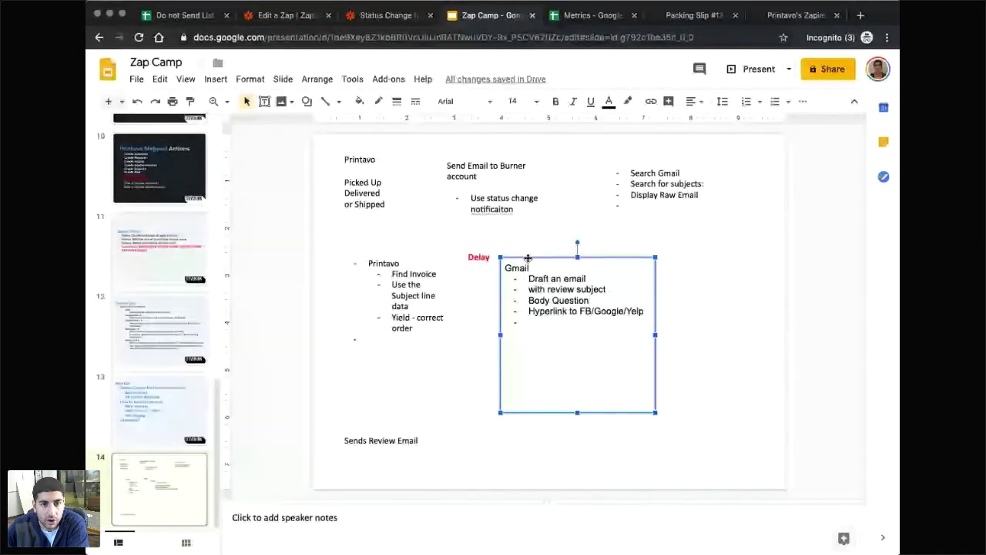
pyautogui.click(712, 279)
pyautogui.hotkey('ctrl', 'v')
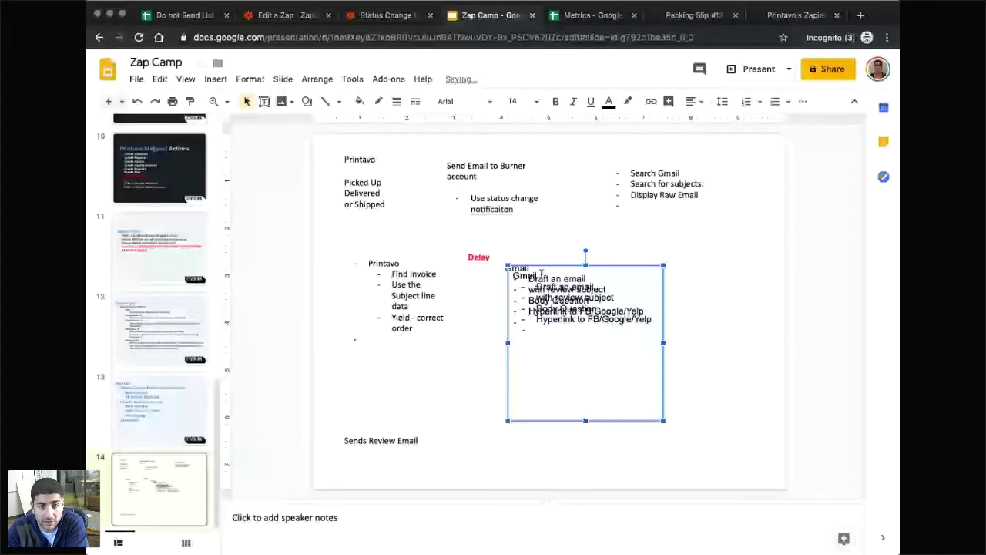
pyautogui.moveTo(506, 275); pyautogui.dragTo(660, 262)
pyautogui.write('Drive')
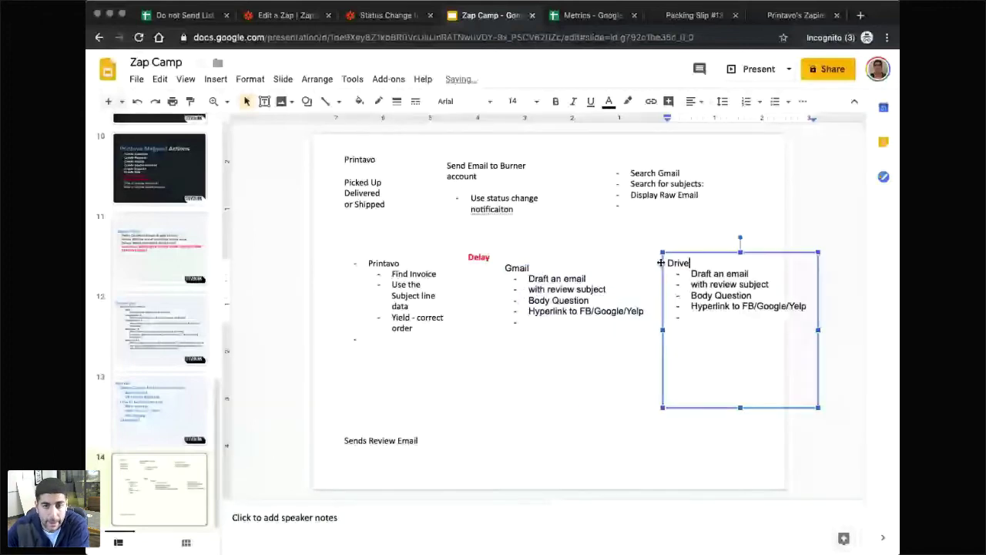
pyautogui.press('BackSpace')
pyautogui.press('BackSpace')
pyautogui.press('BackSpace')
pyautogui.press('BackSpace')
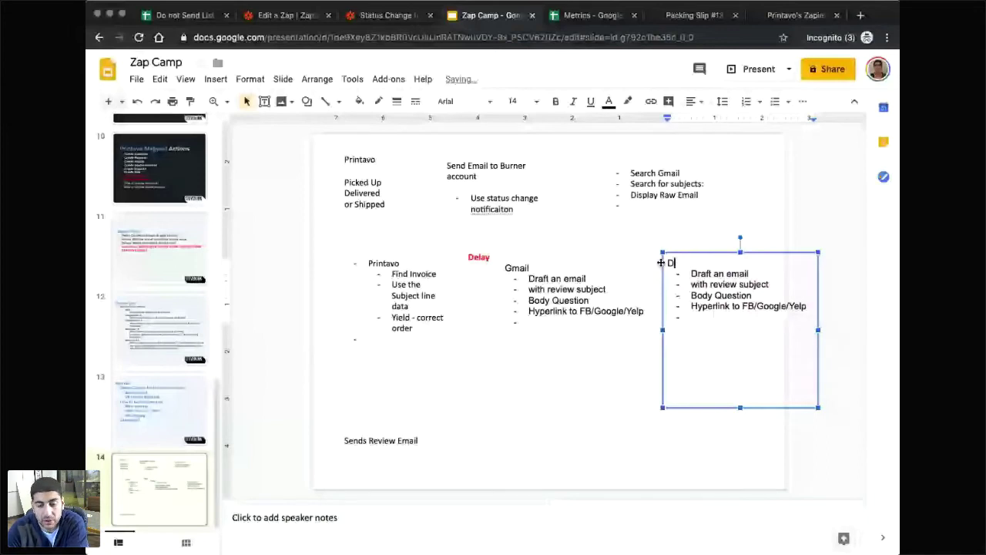
pyautogui.press('BackSpace')
pyautogui.write('Sheets - Zap')
pyautogui.moveTo(807, 306); pyautogui.dragTo(688, 273)
pyautogui.write('Update a row')
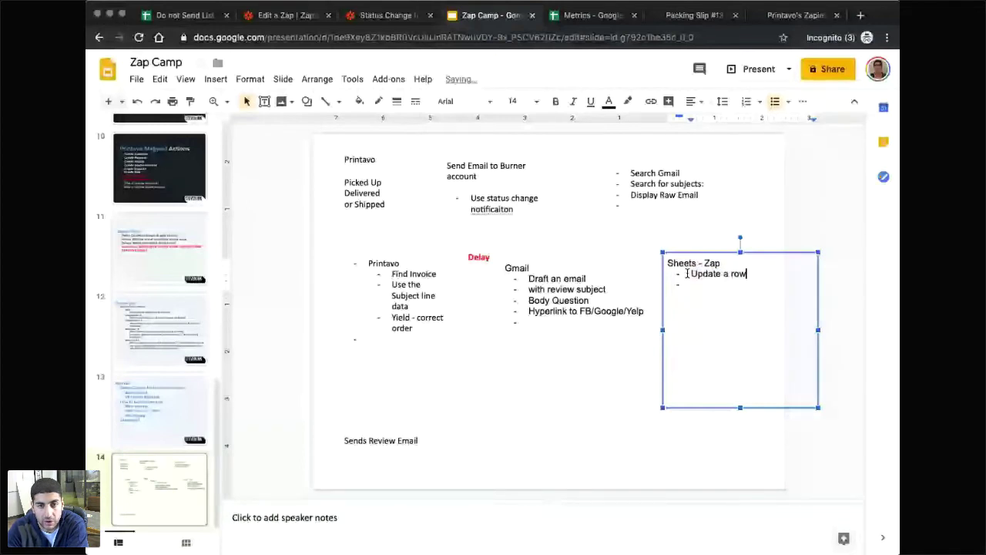
pyautogui.write(' on a spre')
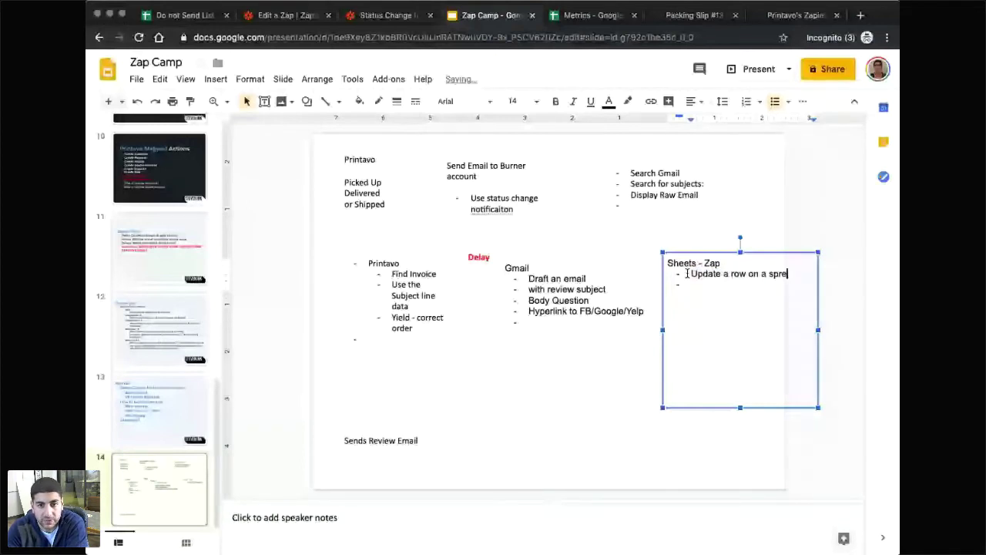
pyautogui.write('adsheet')
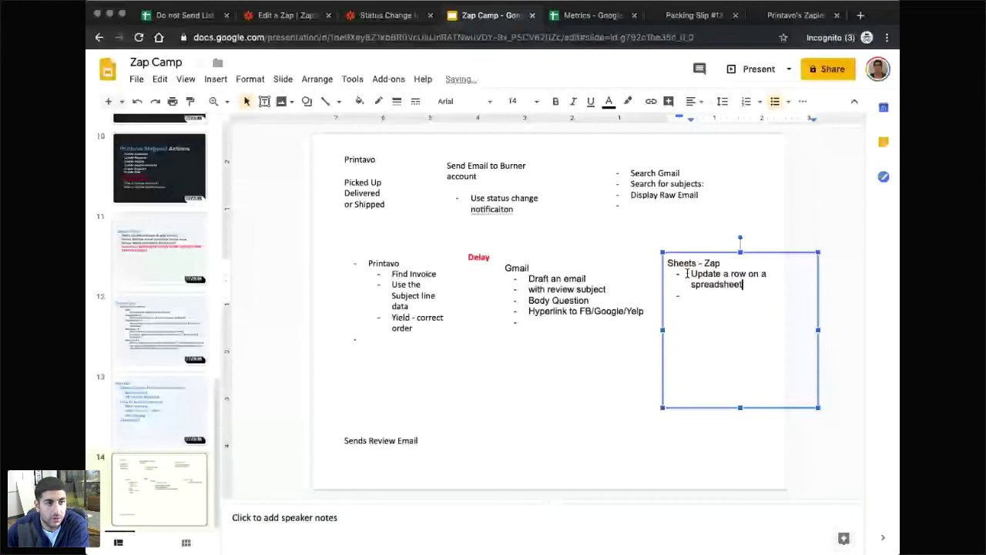
pyautogui.hotkey('ctrl', 'Tab')
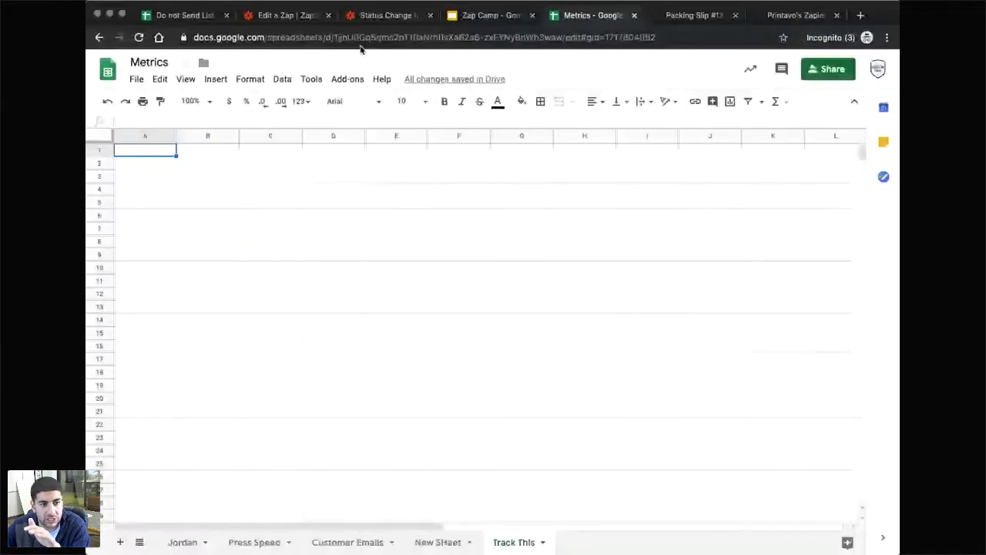
# Return to the four-step zap's editor after glancing at the other tabs, scrolling up to step 1.
pyautogui.press('super+2')
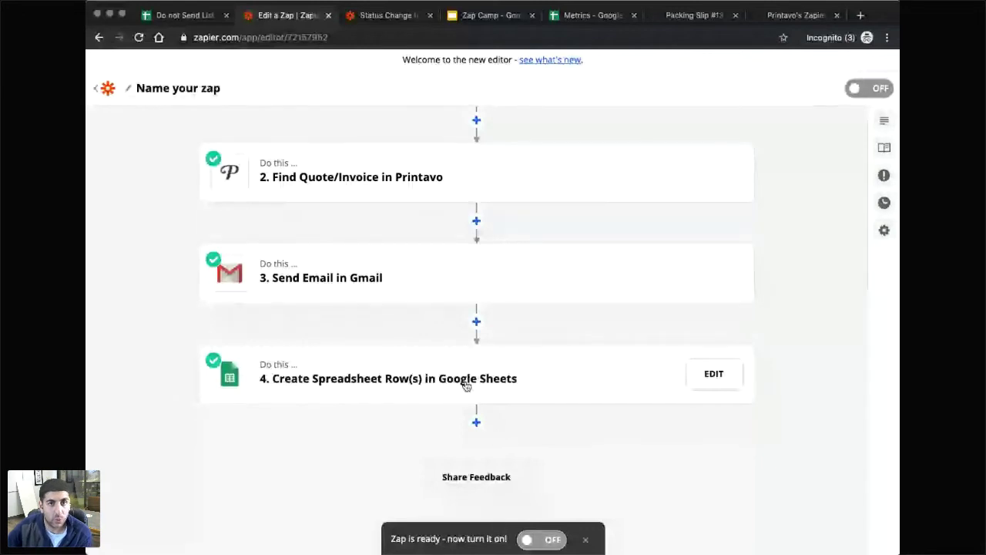
pyautogui.click(188, 15)
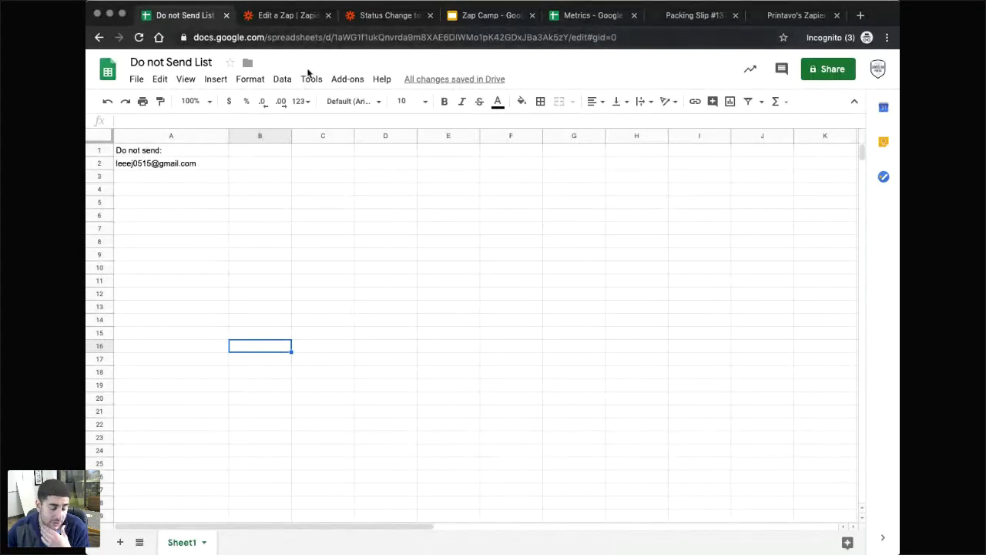
pyautogui.click(476, 19)
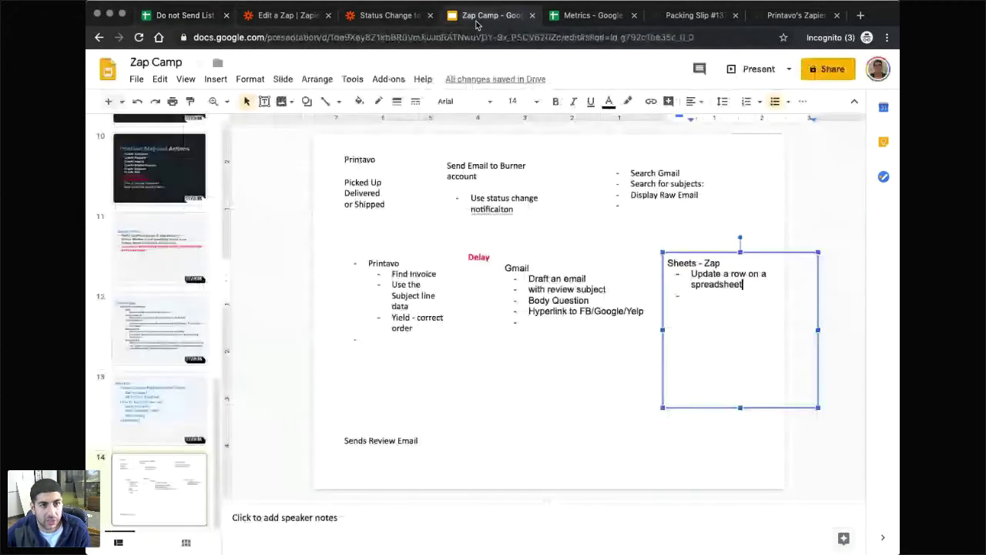
pyautogui.click(389, 24)
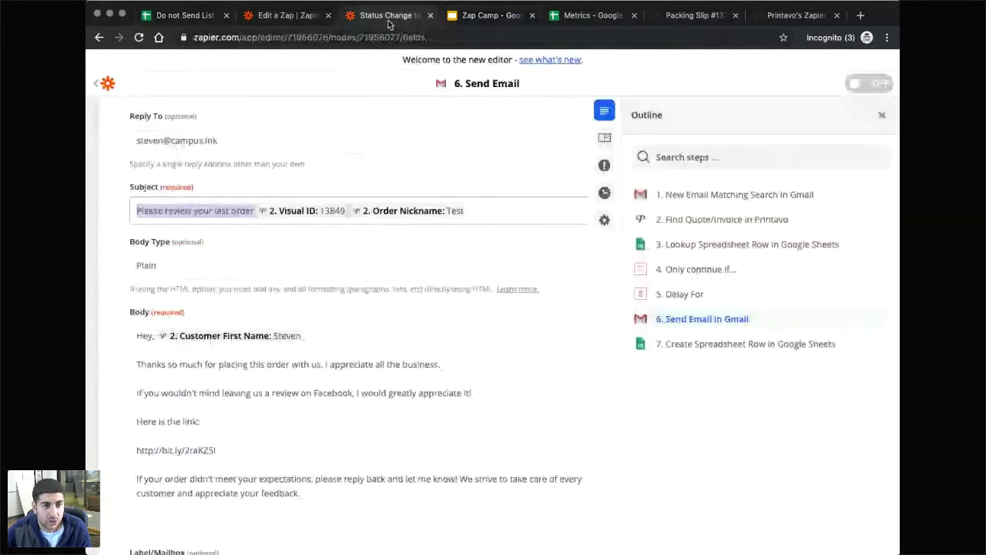
pyautogui.hotkey('ctrl', 'shift', 'Tab')
pyautogui.scroll(1, 469, 373)
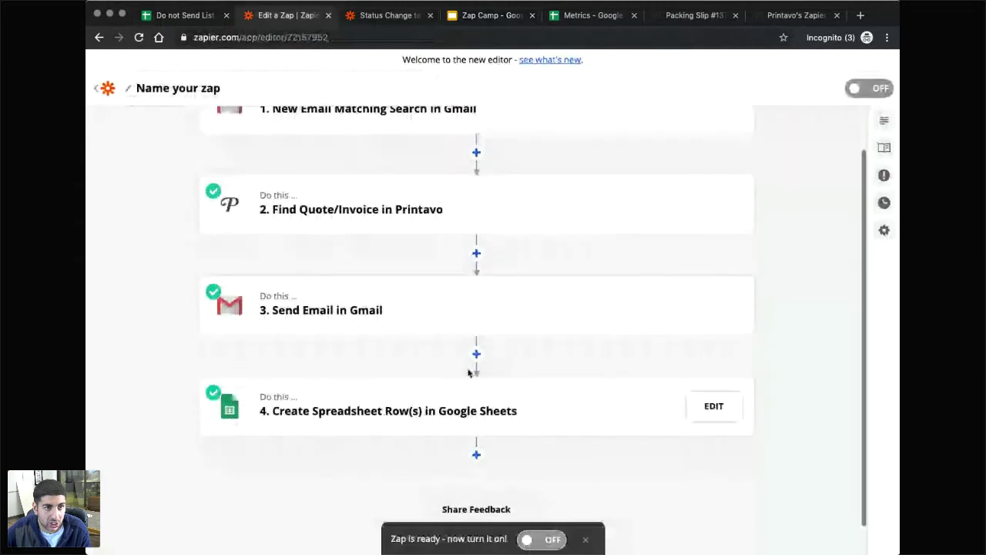
pyautogui.scroll(2, 468, 373)
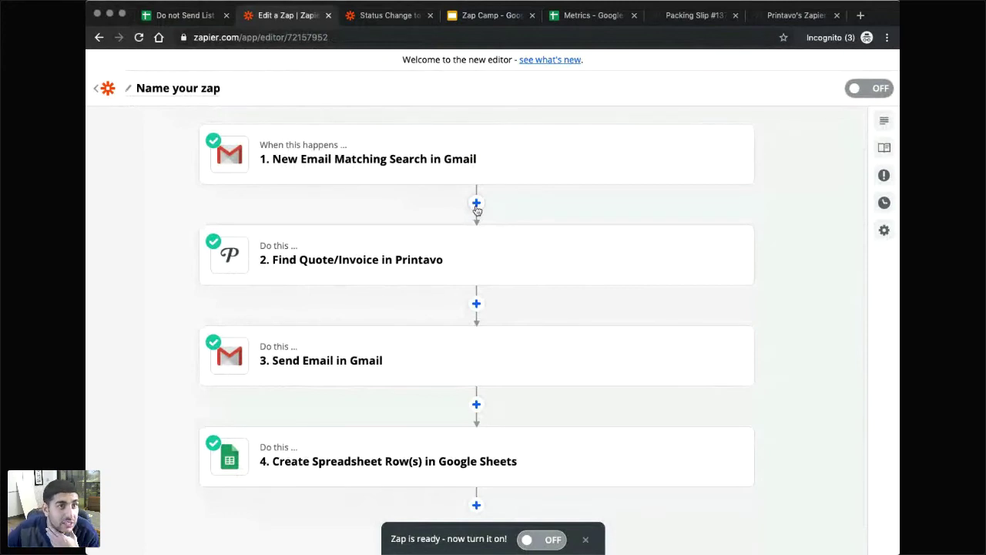
# Review the webinar Status Change zap's step list, then return to the four-step zap being built.
pyautogui.click(389, 17)
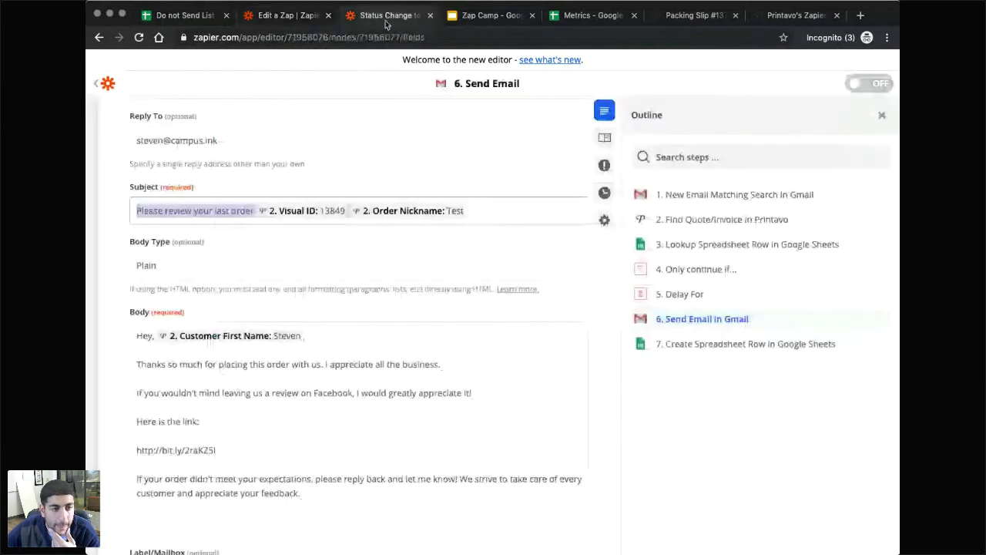
pyautogui.click(607, 328)
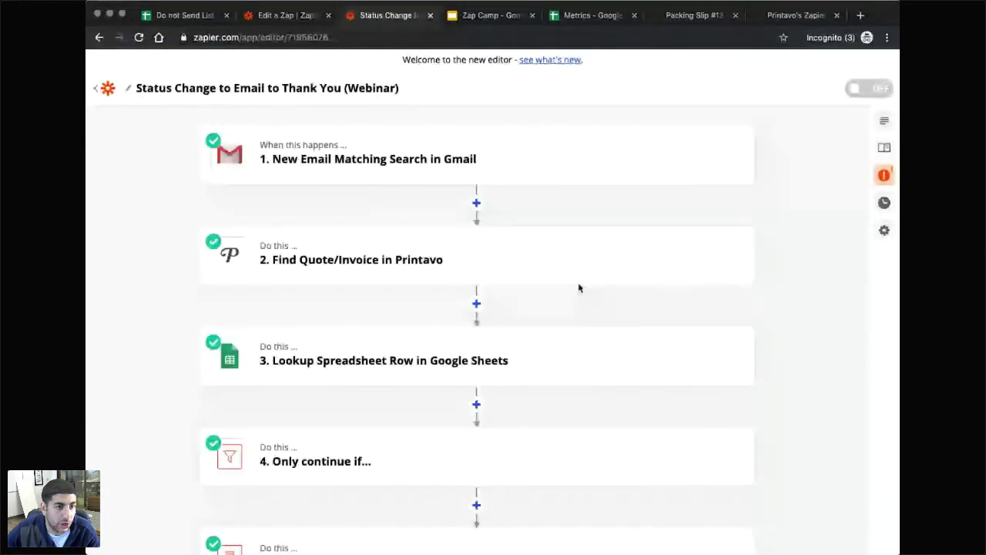
pyautogui.scroll(-1, 339, 285)
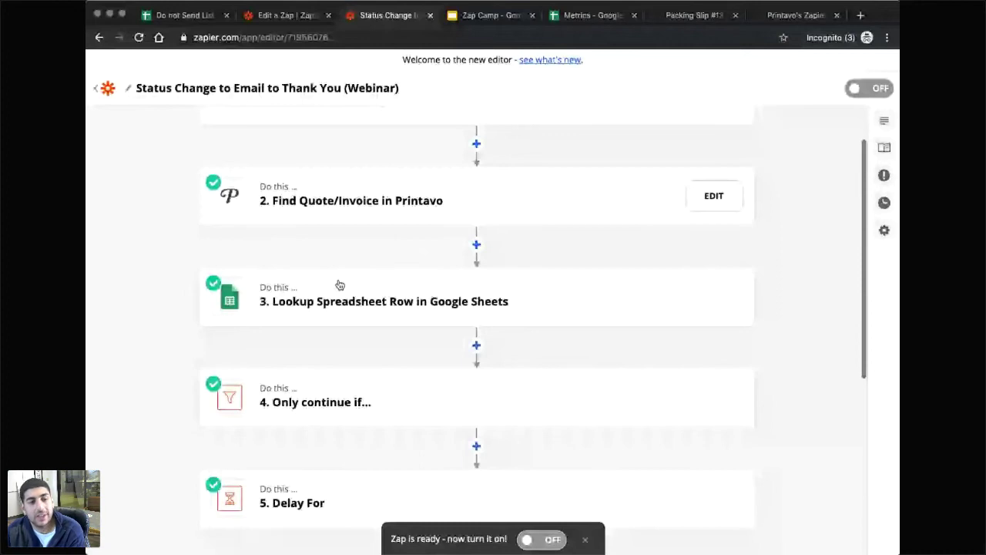
pyautogui.scroll(-1, 339, 285)
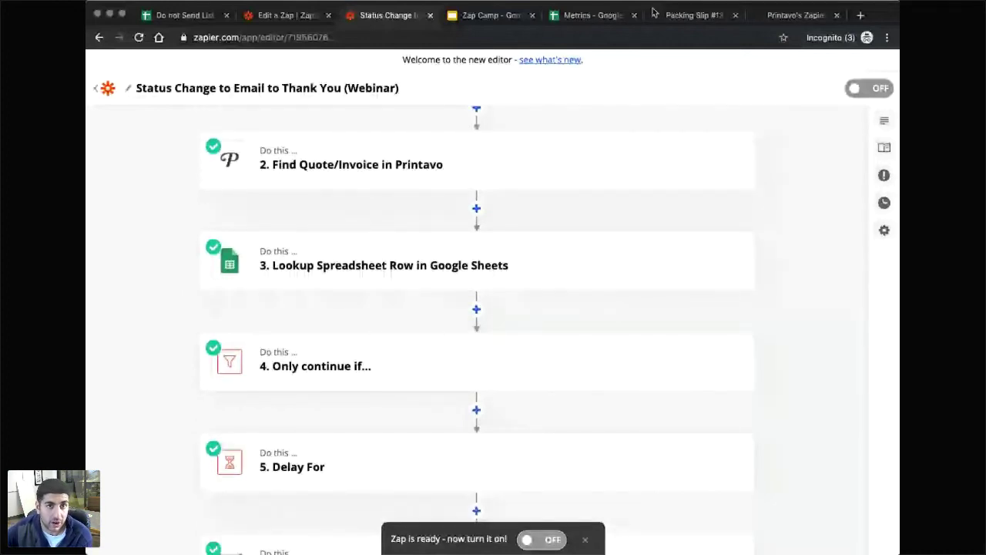
pyautogui.click(589, 15)
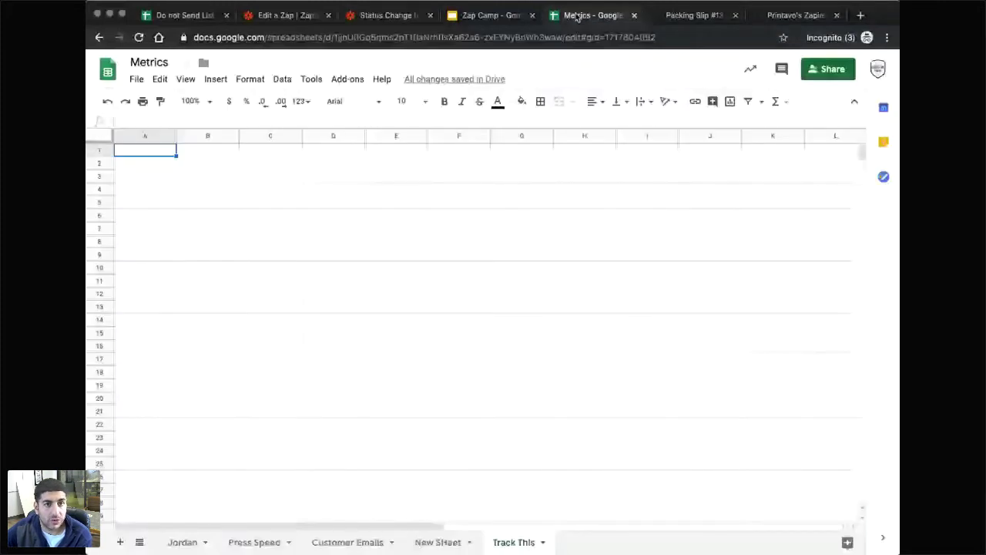
pyautogui.press('super+2')
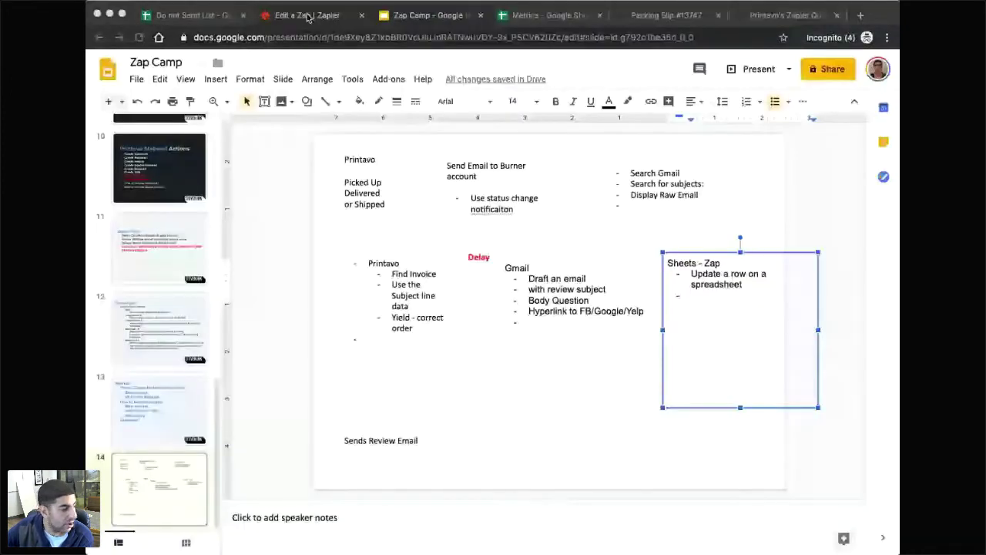
pyautogui.click(307, 16)
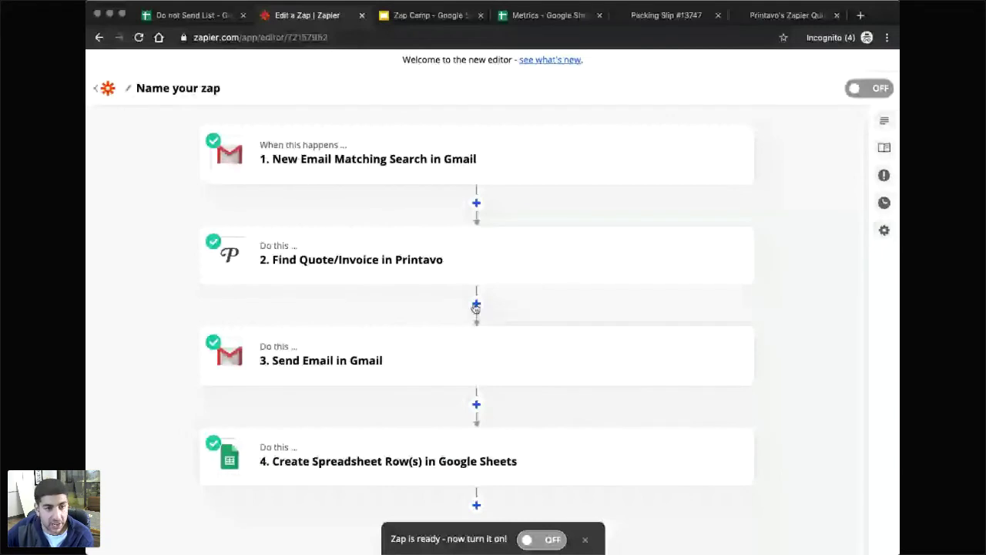
# Insert a Google Sheets Lookup Spreadsheet Row step after the Printavo step.
pyautogui.click(476, 303)
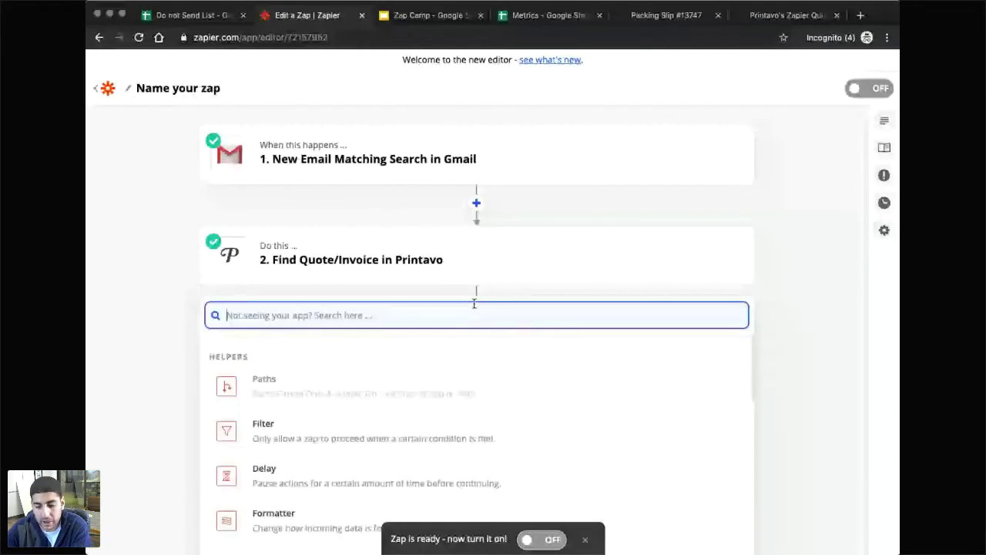
pyautogui.click(405, 347)
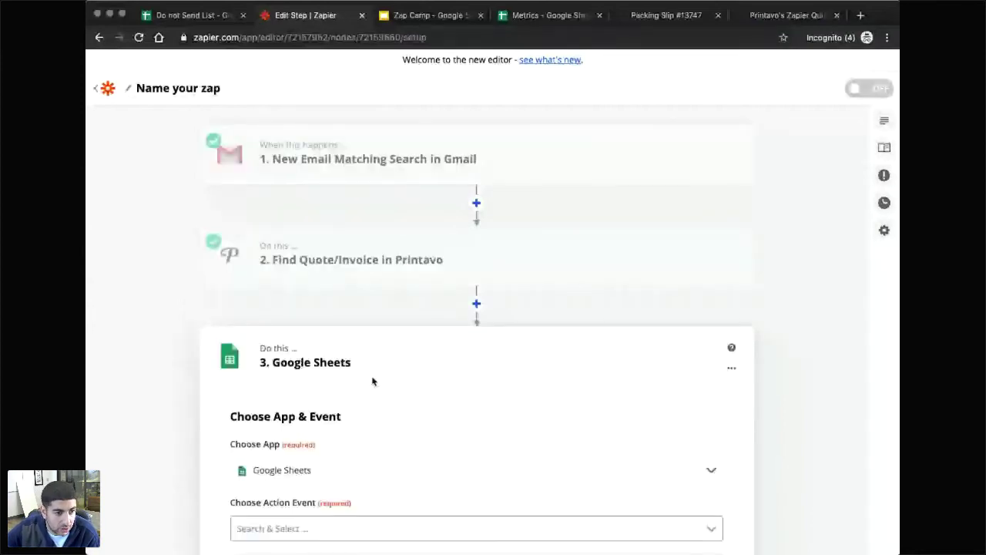
pyautogui.click(346, 529)
pyautogui.scroll(-3, 346, 467)
pyautogui.scroll(-2, 346, 466)
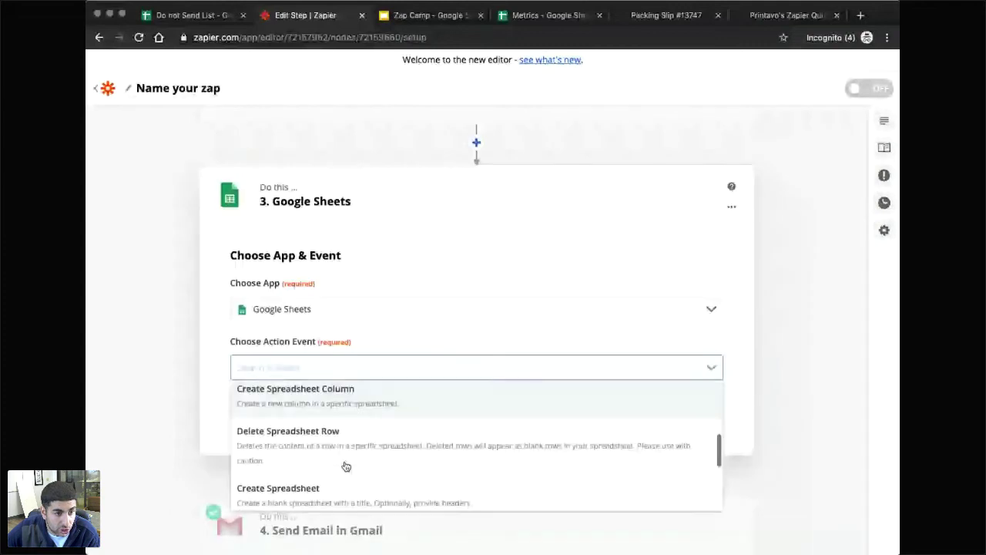
pyautogui.scroll(-3, 339, 463)
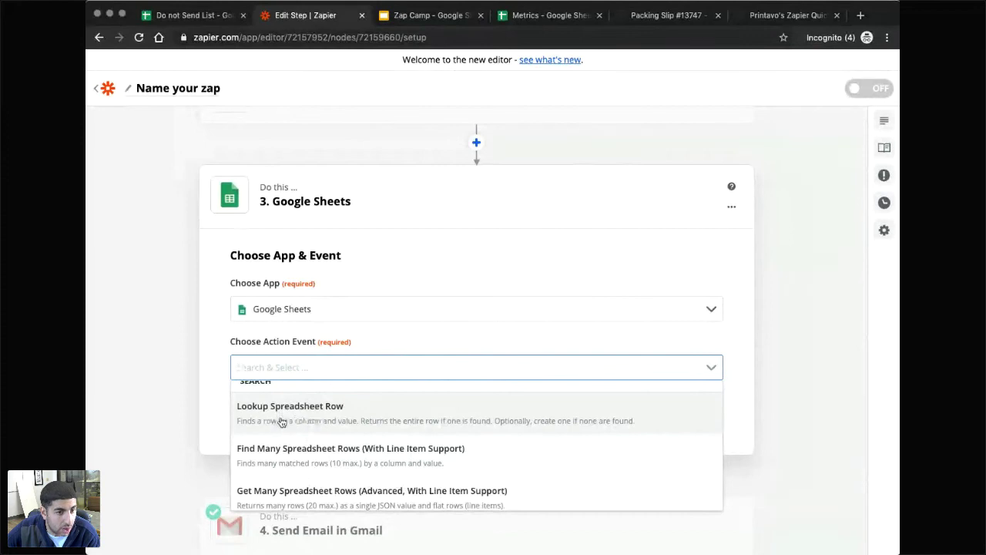
pyautogui.click(284, 419)
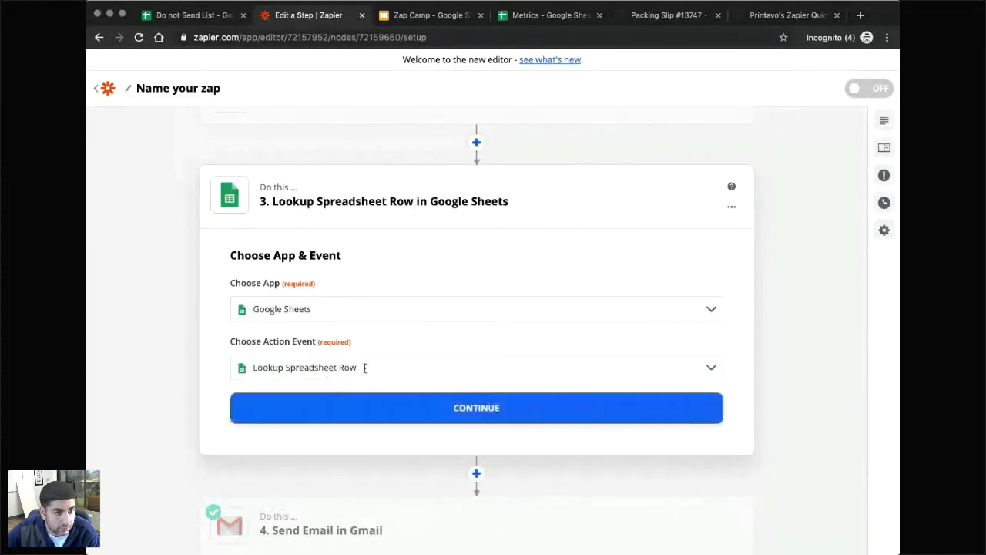
pyautogui.click(455, 411)
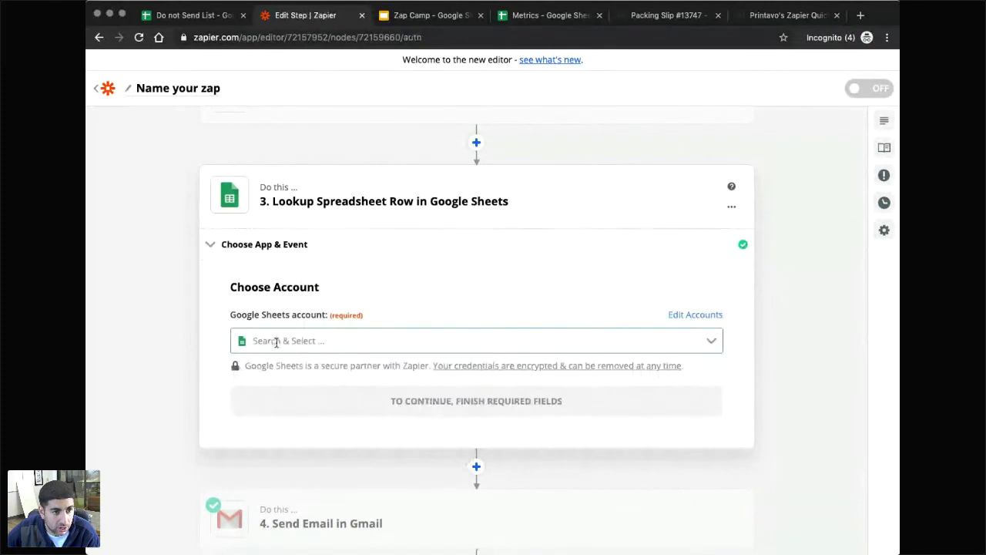
# Connect the shared company Google Sheets account to the lookup step.
pyautogui.click(298, 343)
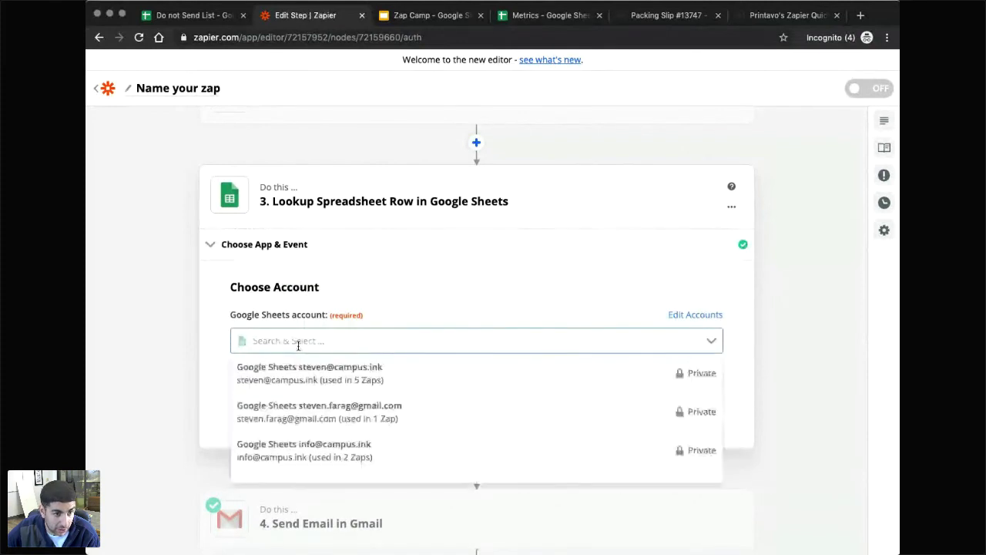
pyautogui.click(288, 453)
pyautogui.click(432, 402)
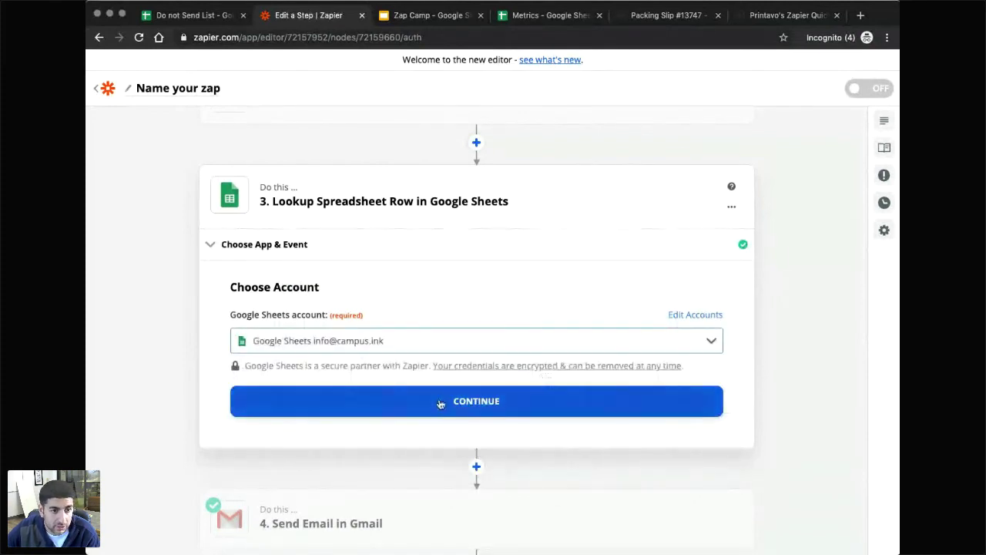
pyautogui.scroll(-1, 326, 390)
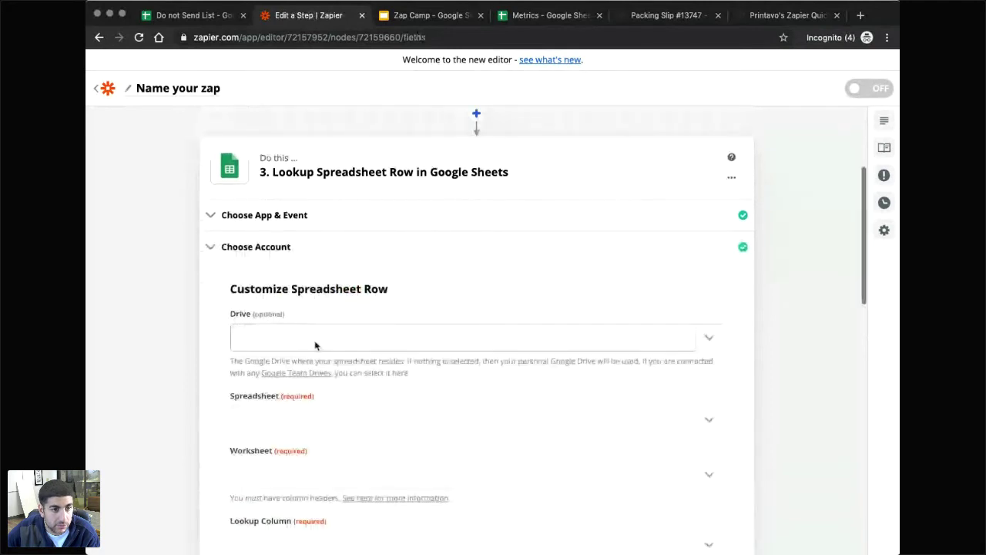
# Point the lookup at My Google Drive, the Do not Send List spreadsheet, and its Do not send column.
pyautogui.click(309, 339)
pyautogui.click(292, 393)
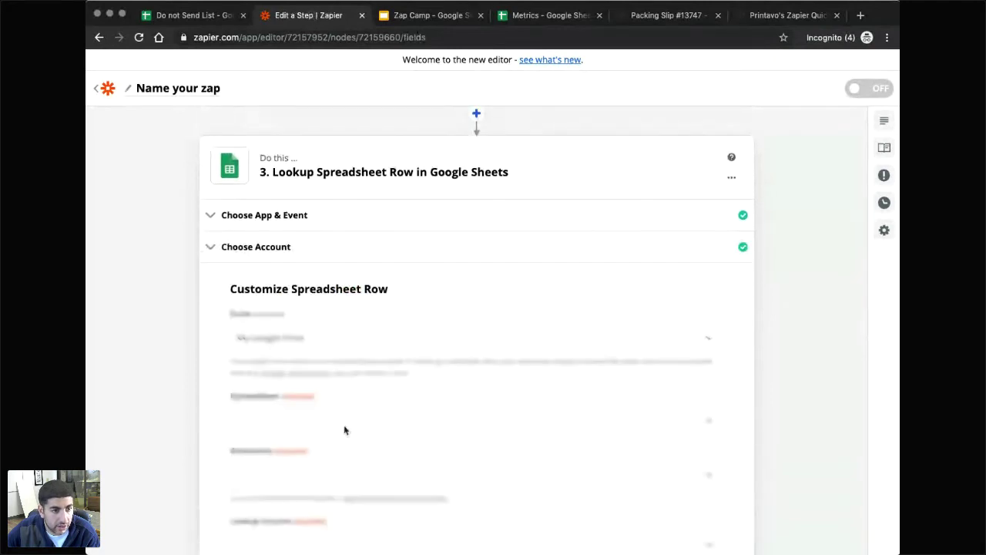
pyautogui.click(312, 422)
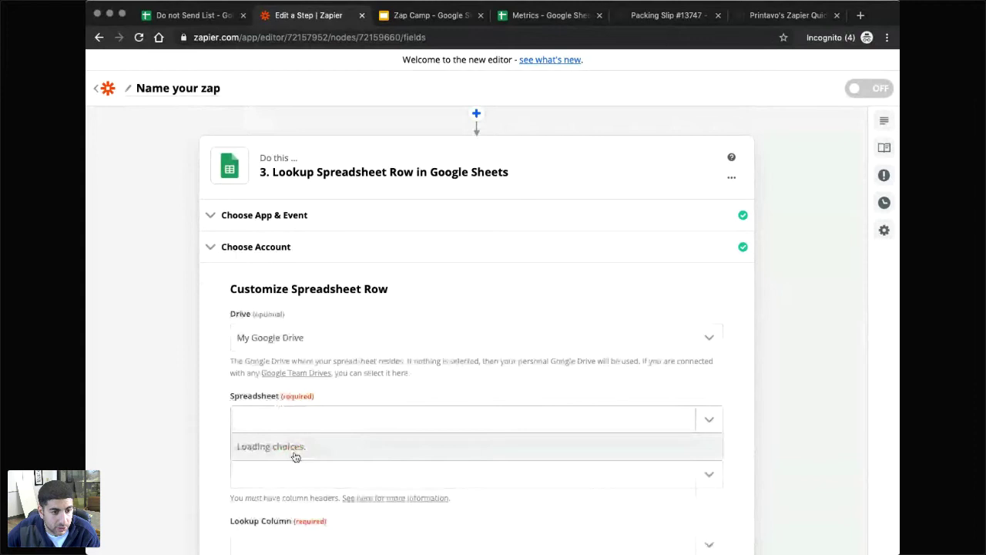
pyautogui.scroll(-1, 303, 460)
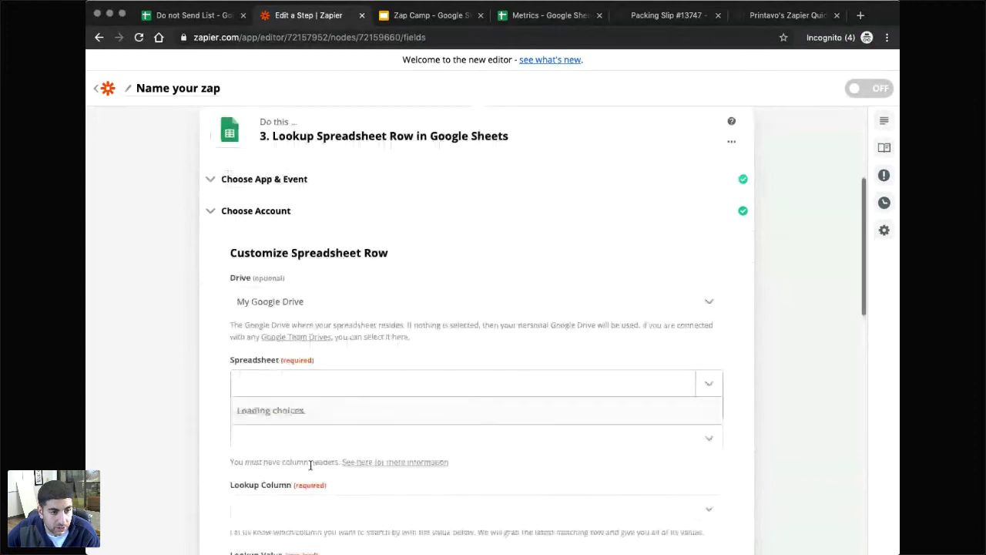
pyautogui.click(315, 420)
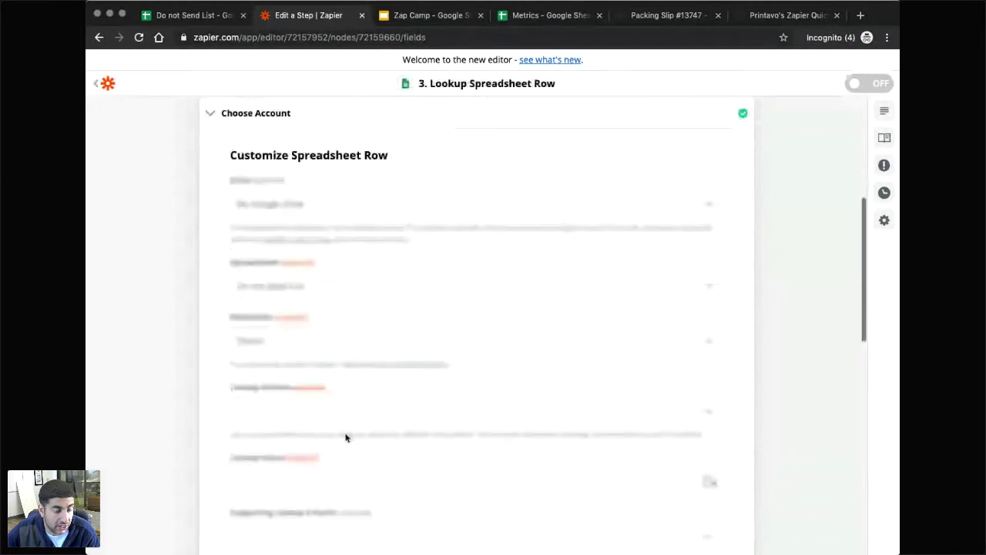
pyautogui.click(312, 385)
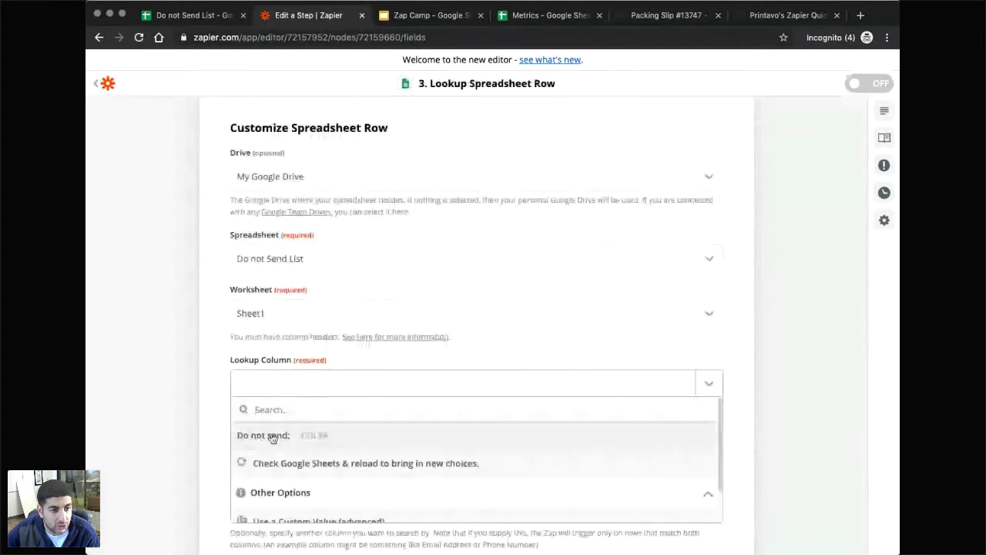
pyautogui.click(275, 435)
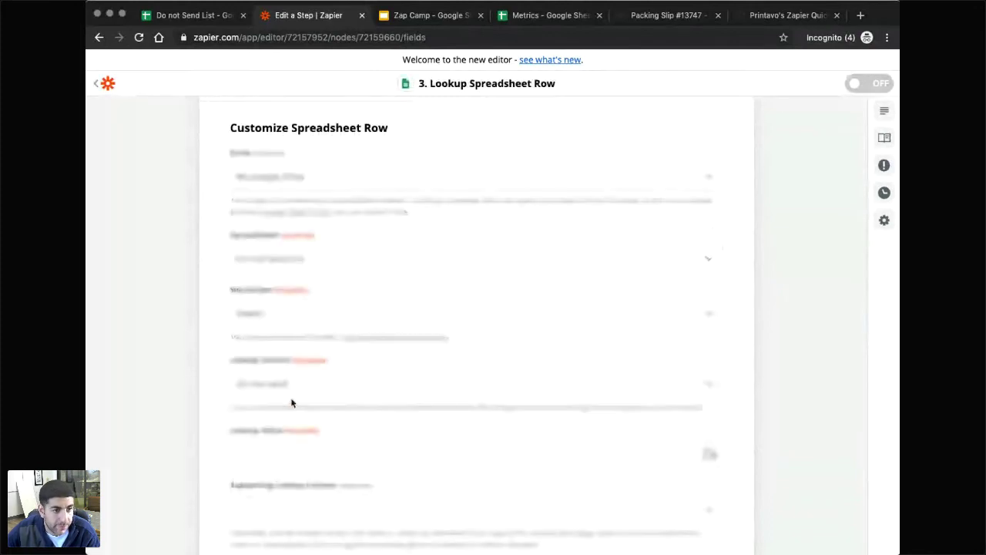
# Use the Printavo step's Customer Email as the lookup value.
pyautogui.click(285, 403)
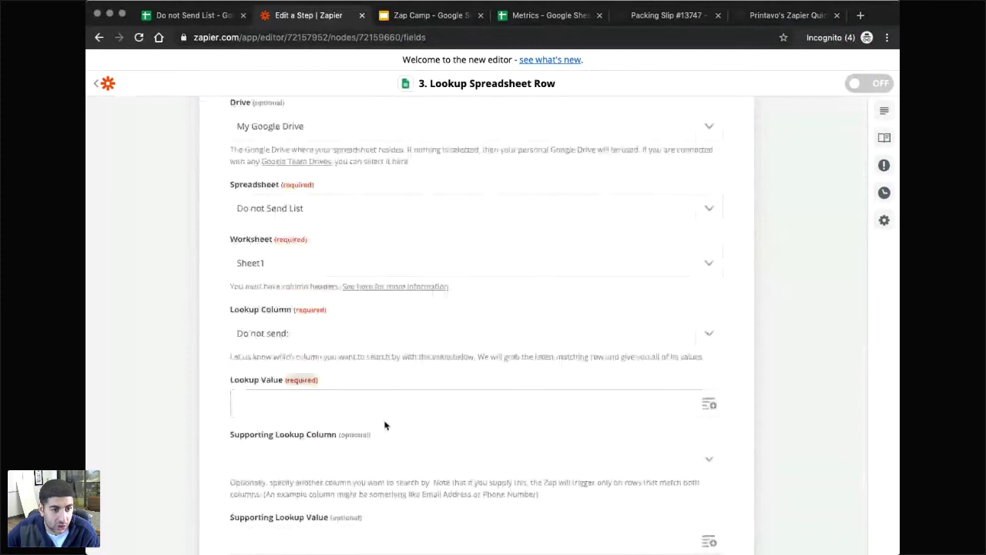
pyautogui.click(702, 413)
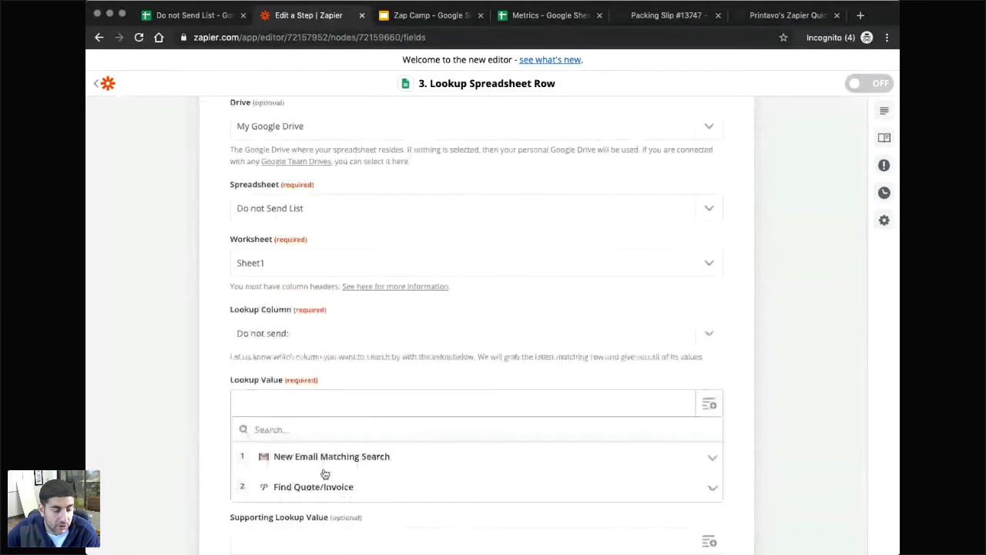
pyautogui.click(329, 487)
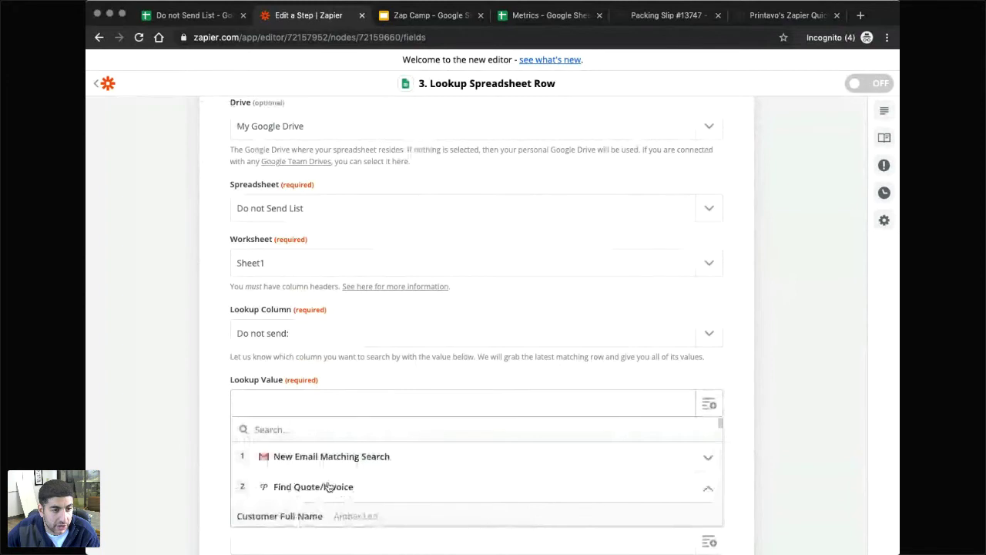
pyautogui.scroll(-2, 329, 486)
pyautogui.click(375, 445)
pyautogui.scroll(-2, 327, 375)
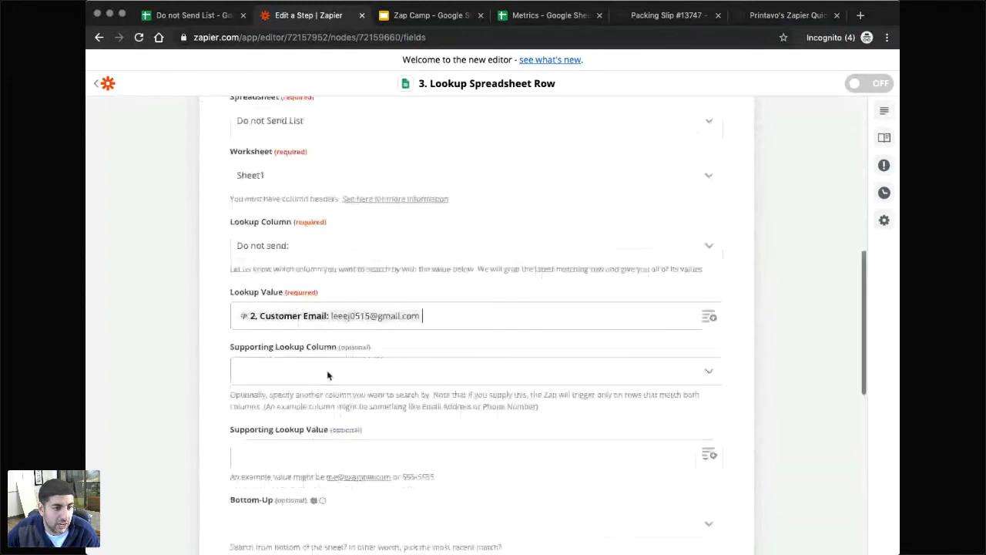
pyautogui.scroll(-4, 328, 375)
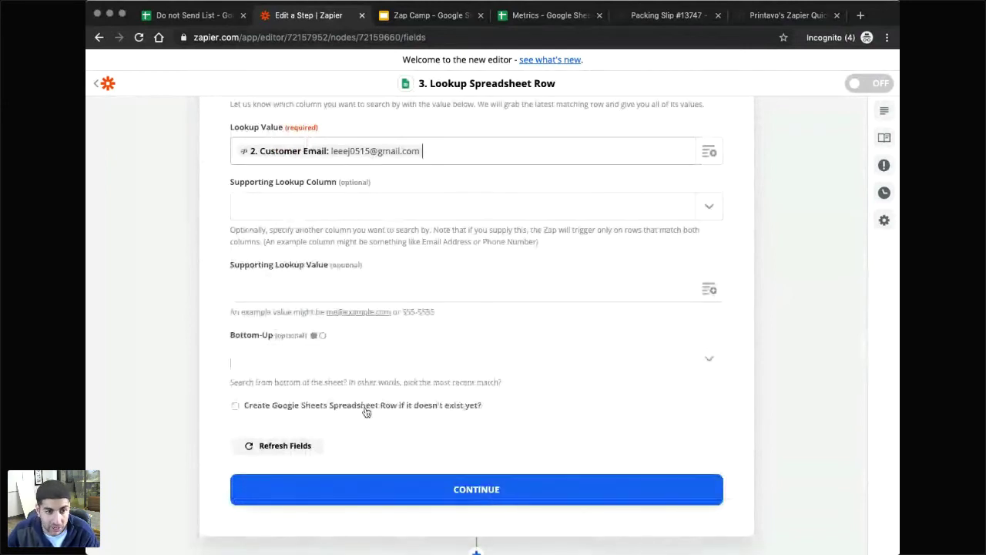
# Confirm the lookup settings and test the search against the Do not Send List.
pyautogui.click(471, 493)
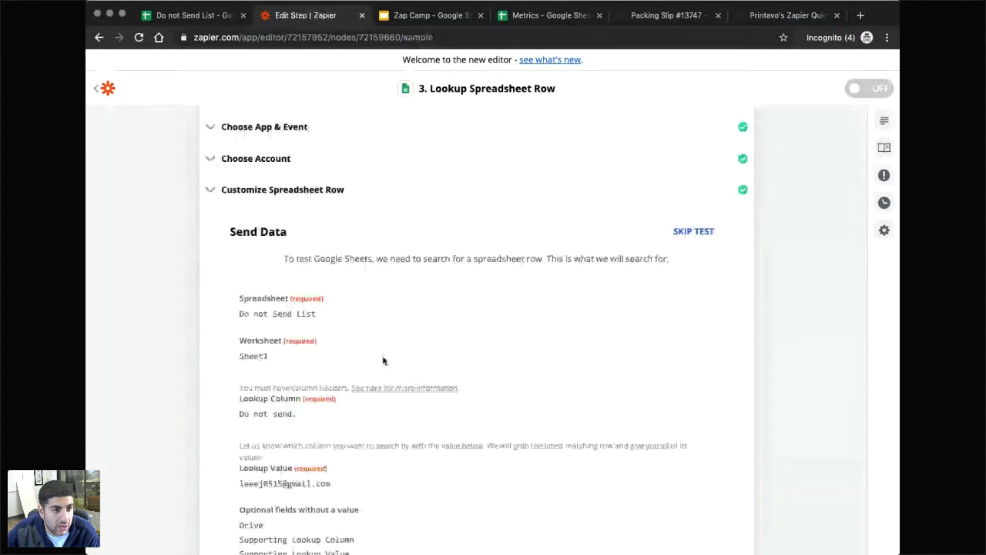
pyautogui.scroll(-1, 346, 329)
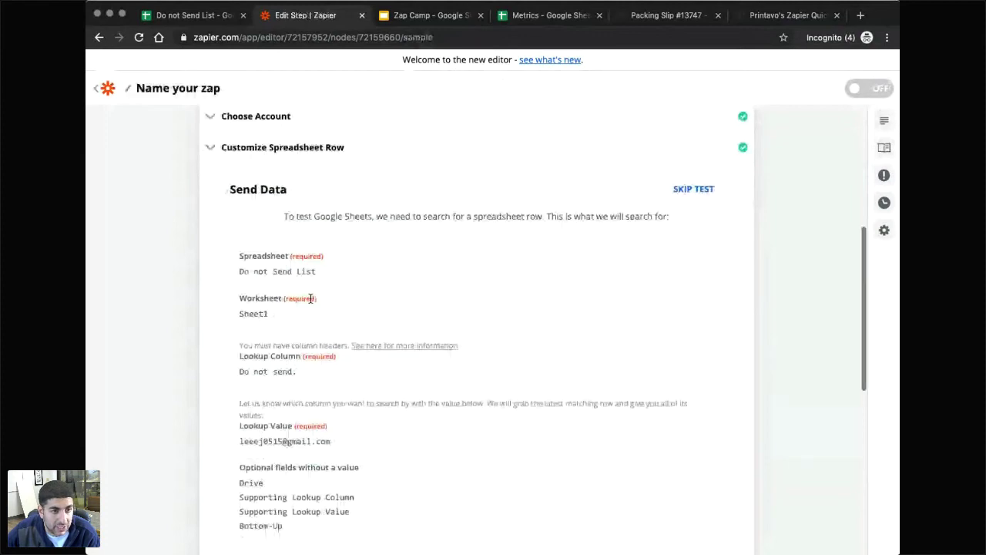
pyautogui.scroll(-5, 579, 375)
pyautogui.click(579, 369)
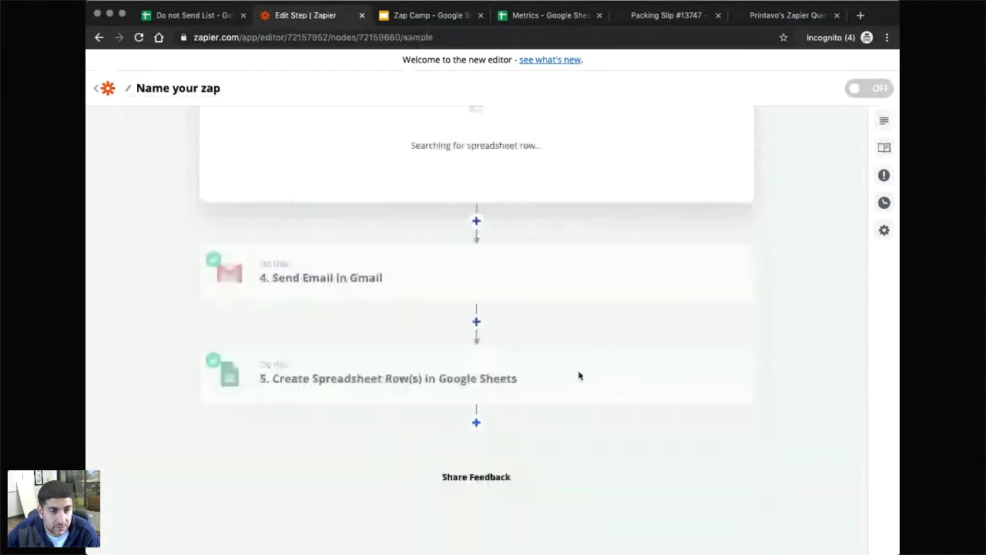
pyautogui.scroll(3, 420, 303)
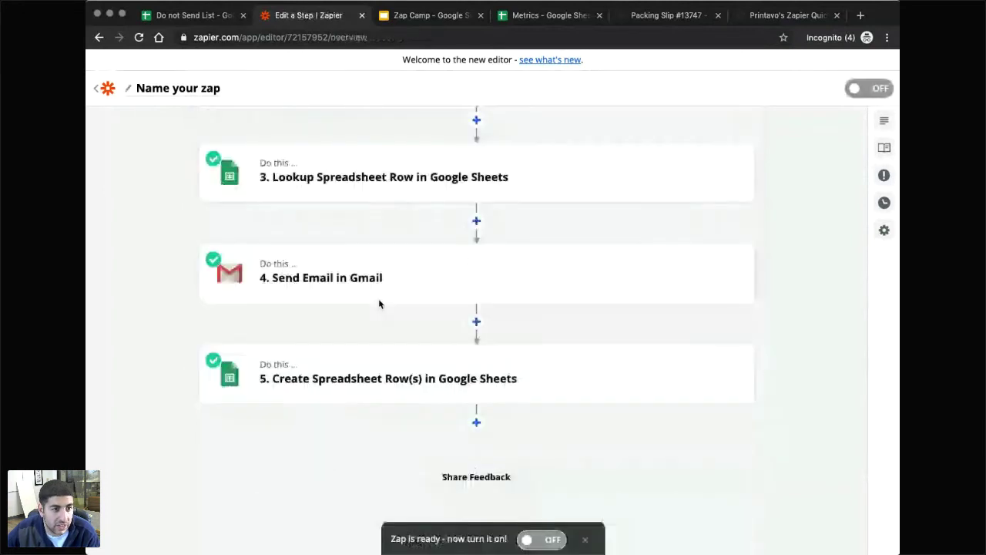
# Check the lookup's matching row 2 result, then select the Send Email to Burner note in the Zap Camp slides.
pyautogui.scroll(3, 438, 367)
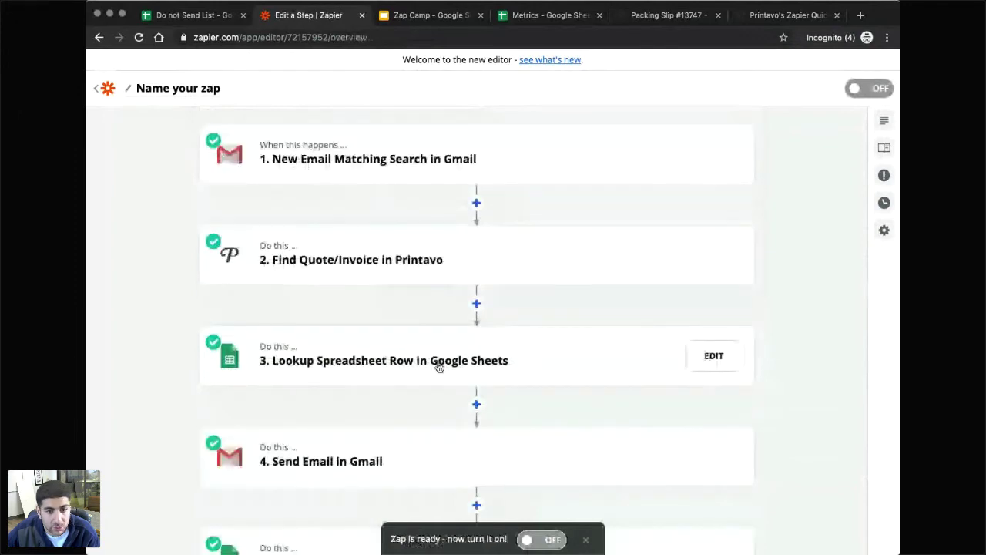
pyautogui.scroll(-1, 438, 367)
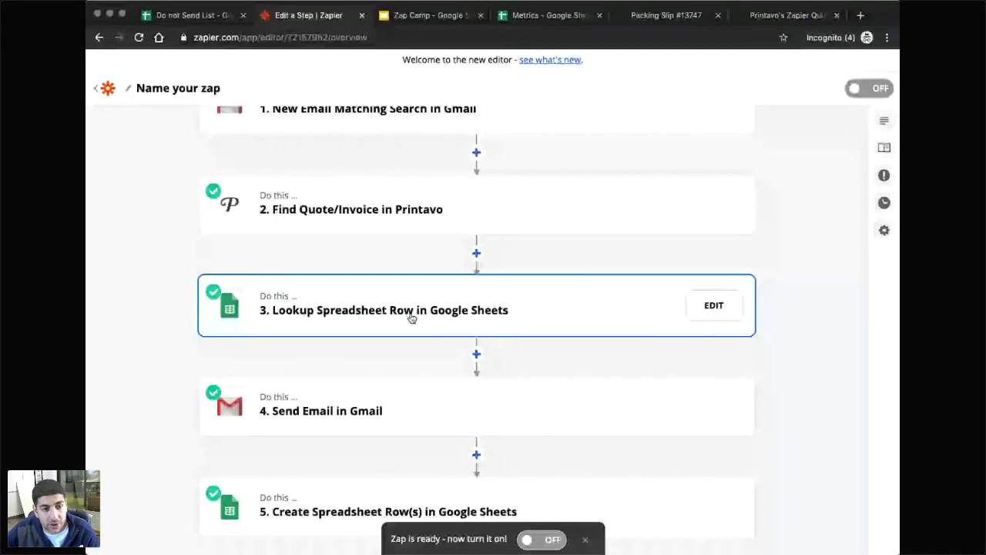
pyautogui.click(412, 318)
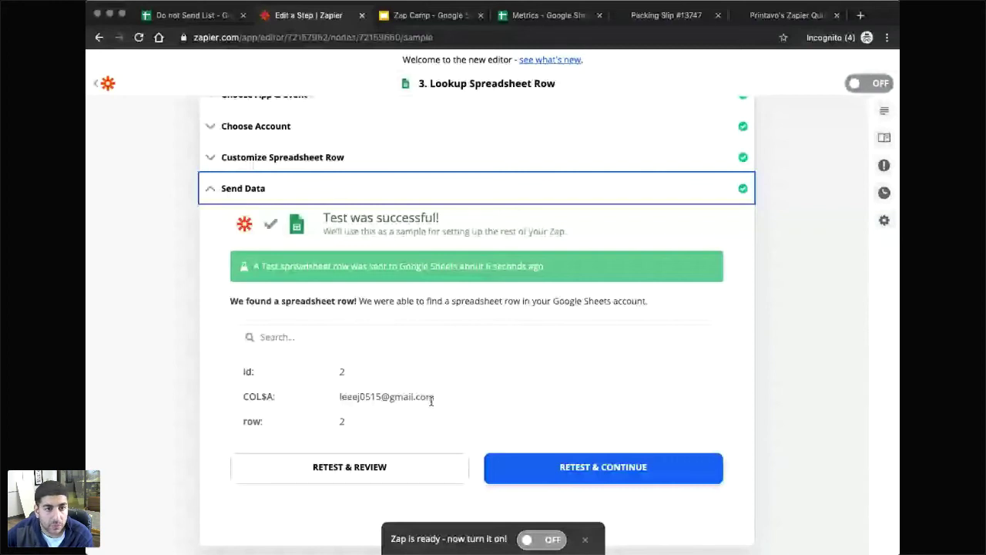
pyautogui.hotkey('ctrl', 'Tab')
pyautogui.click(454, 179)
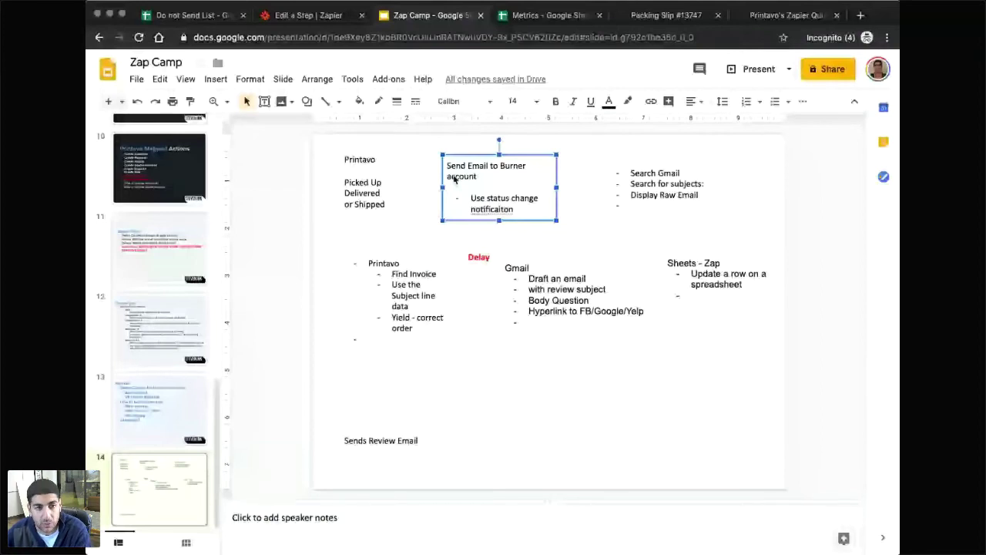
# Add the note 'Searching the email in the google sheet' beside Search Gmail on slide 14.
pyautogui.click(469, 245)
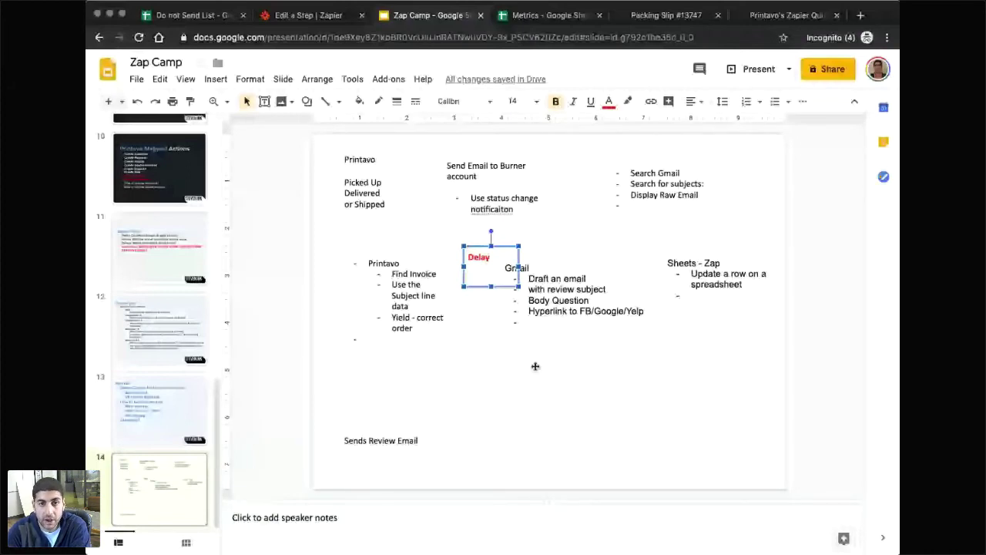
pyautogui.click(724, 164)
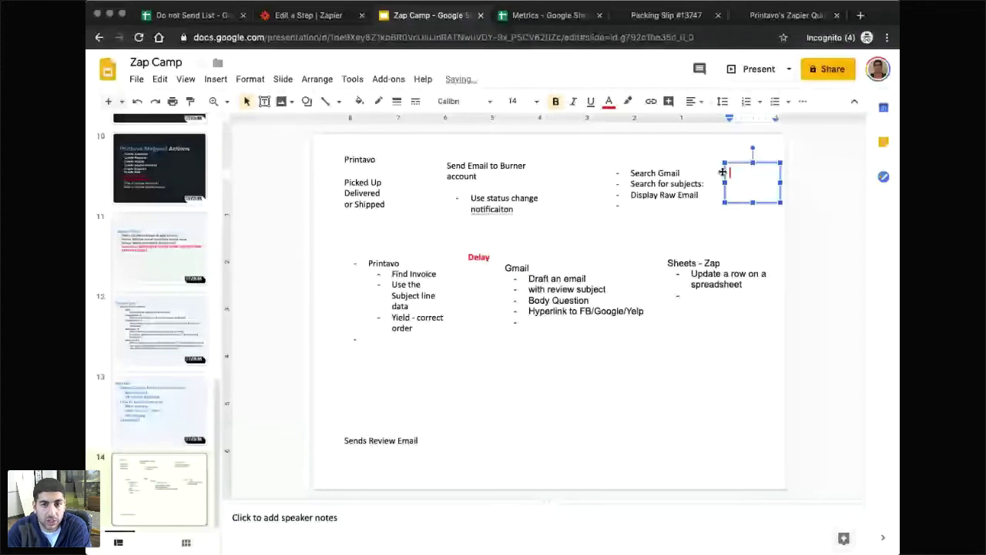
pyautogui.write('Searching th')
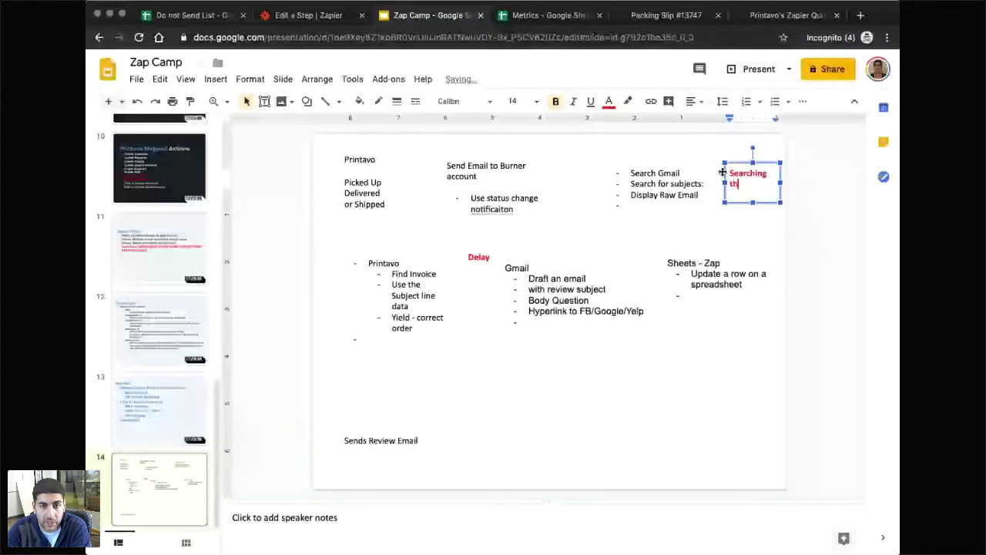
pyautogui.write('e email ')
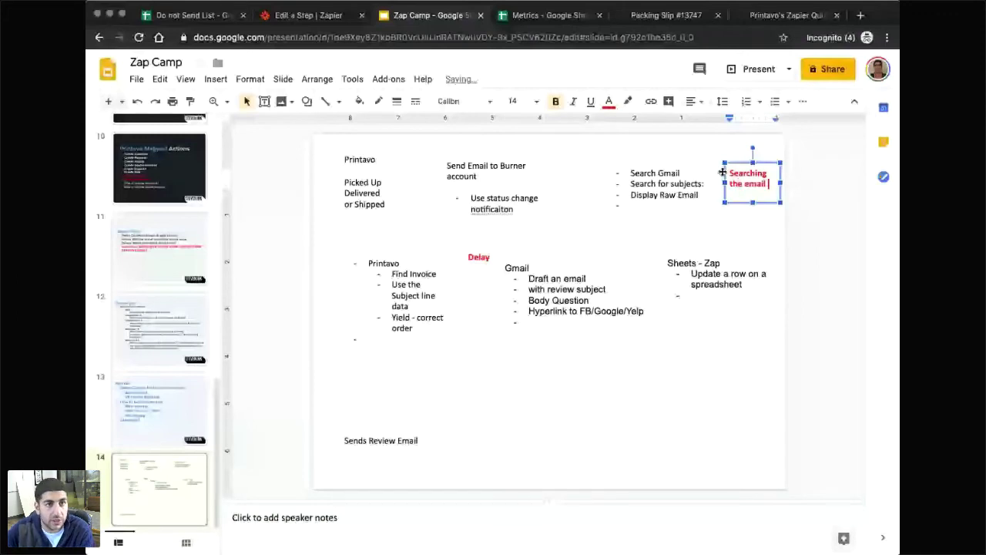
pyautogui.write('in the google sheet')
pyautogui.click(297, 17)
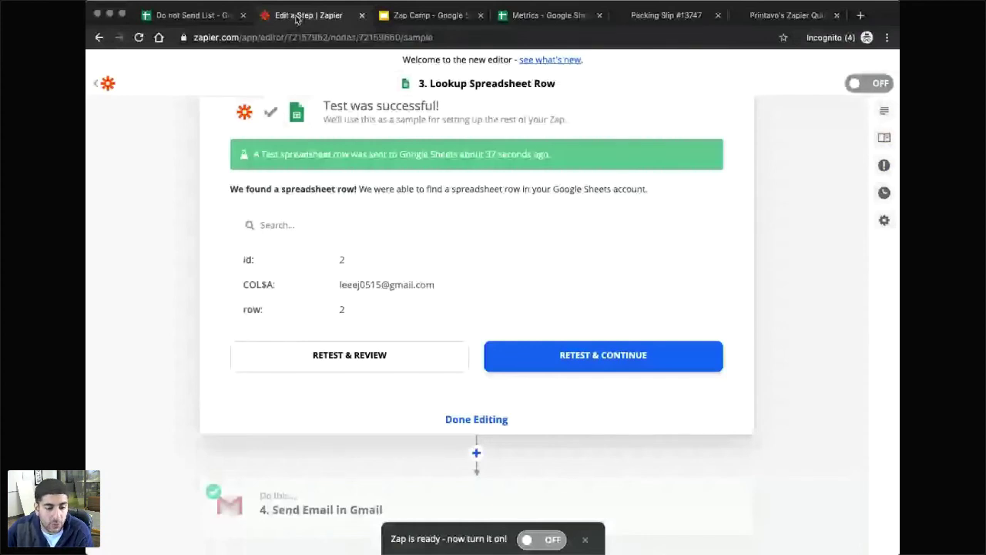
# Finish editing the Lookup Spreadsheet Row step and insert a new step after it.
pyautogui.scroll(-2, 487, 342)
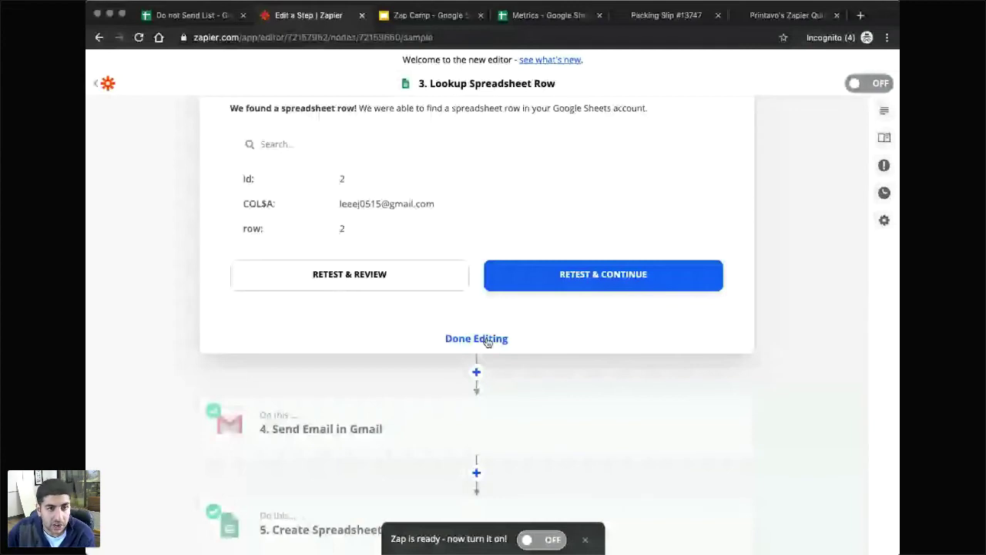
pyautogui.click(487, 340)
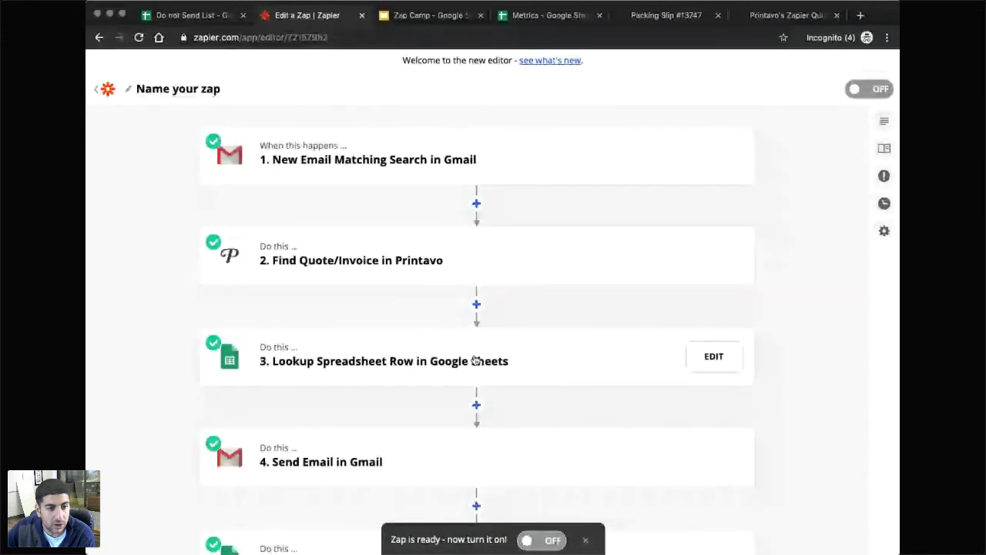
pyautogui.scroll(-2, 474, 373)
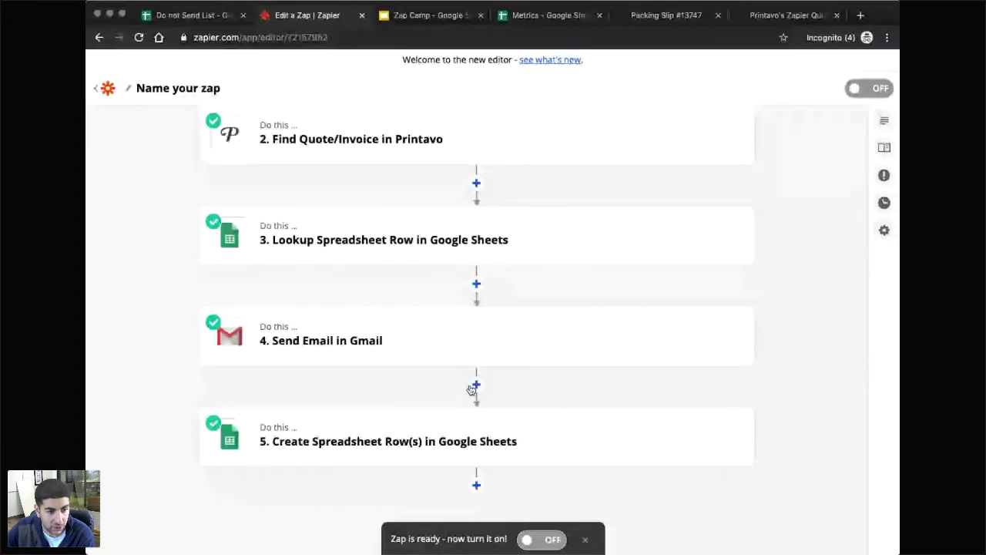
pyautogui.scroll(2, 472, 389)
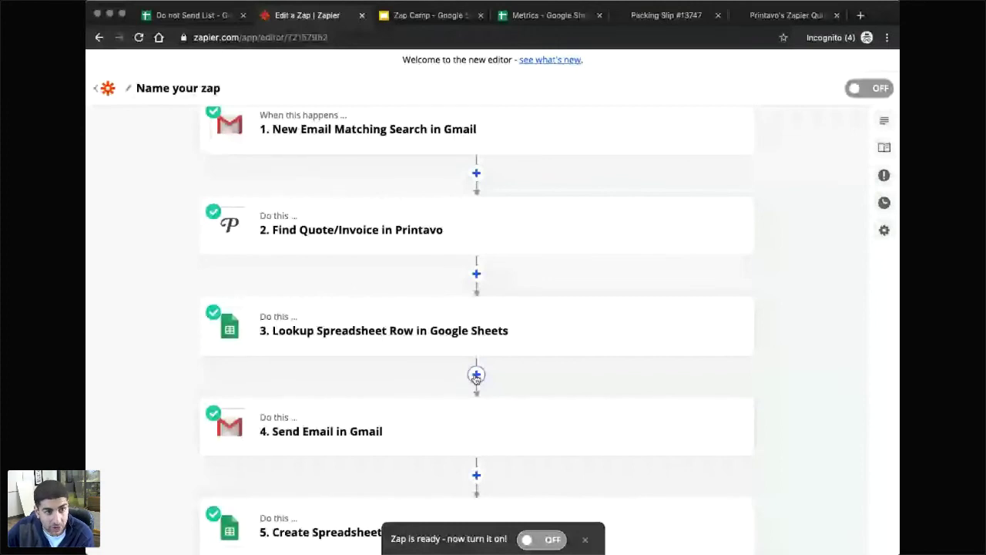
pyautogui.click(476, 375)
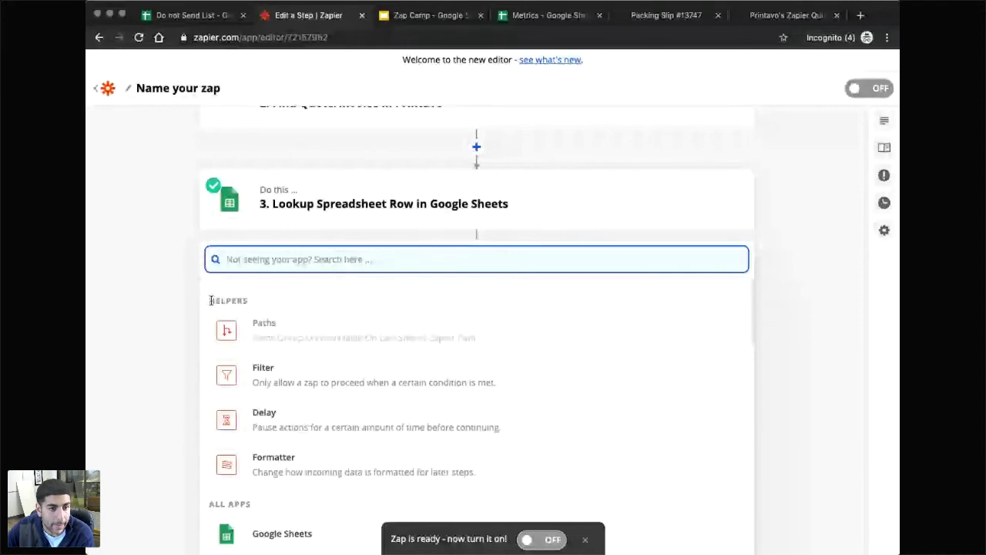
# Add a Filter step after the spreadsheet lookup.
pyautogui.click(211, 301)
pyautogui.click(476, 250)
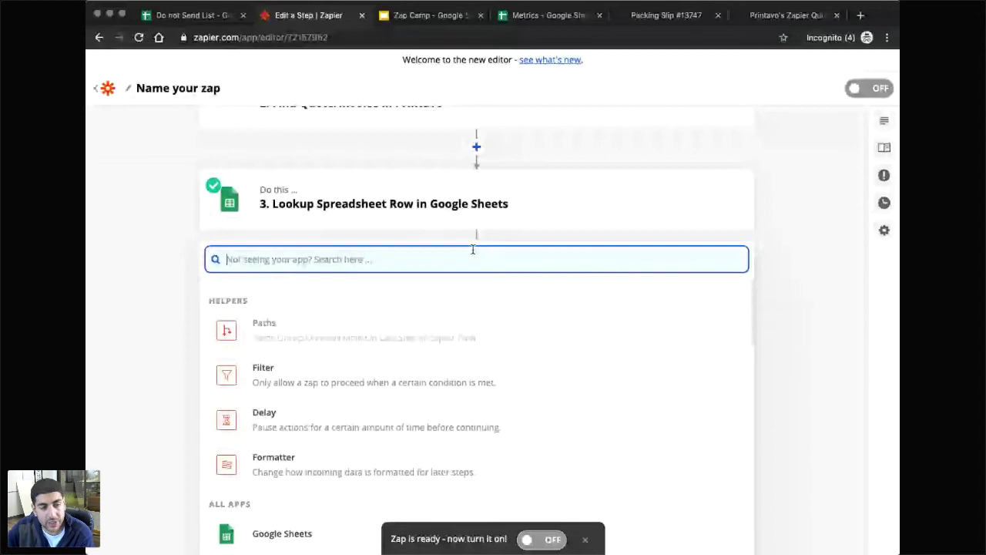
pyautogui.click(307, 374)
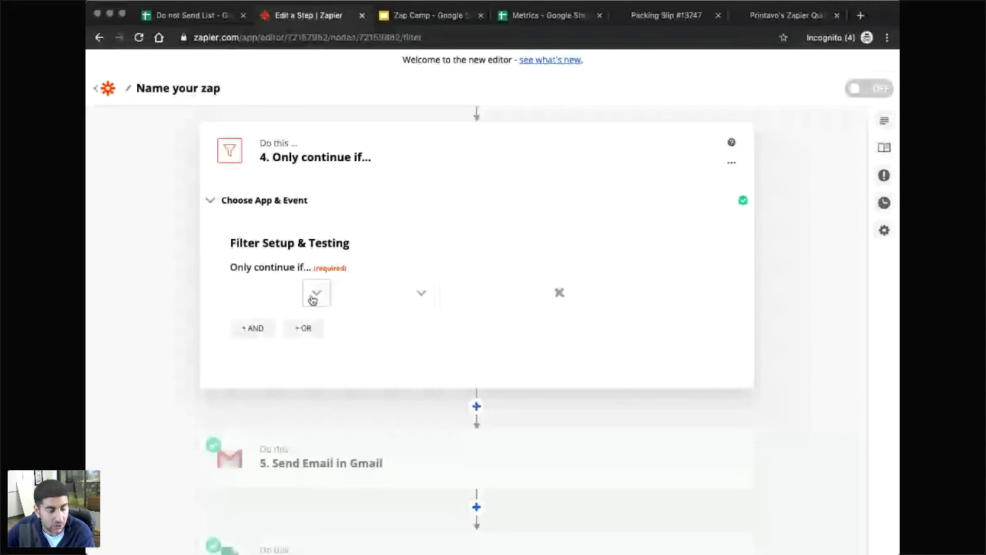
# Make the filter continue only if the lookup's 'Do not send:' field does not exist.
pyautogui.click(312, 300)
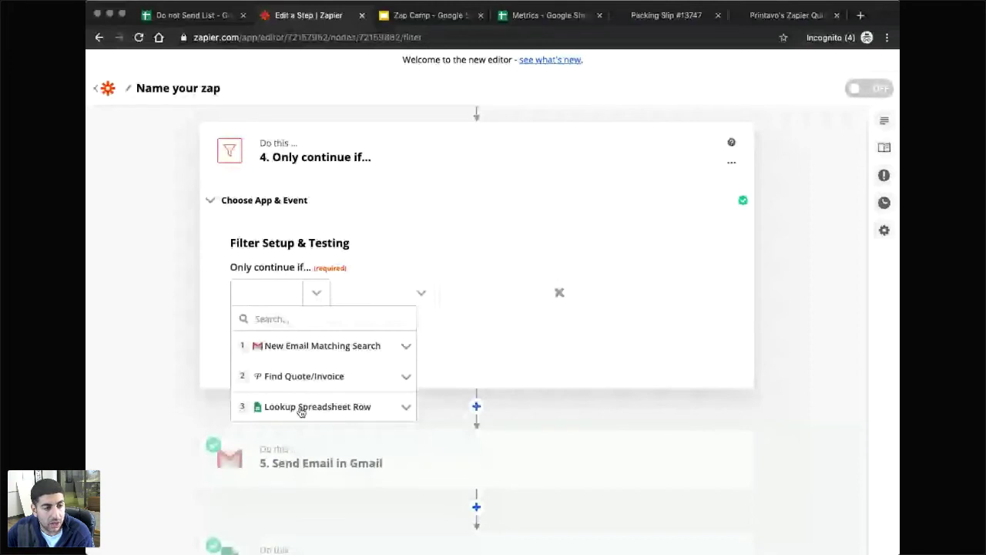
pyautogui.click(301, 409)
pyautogui.scroll(-2, 313, 470)
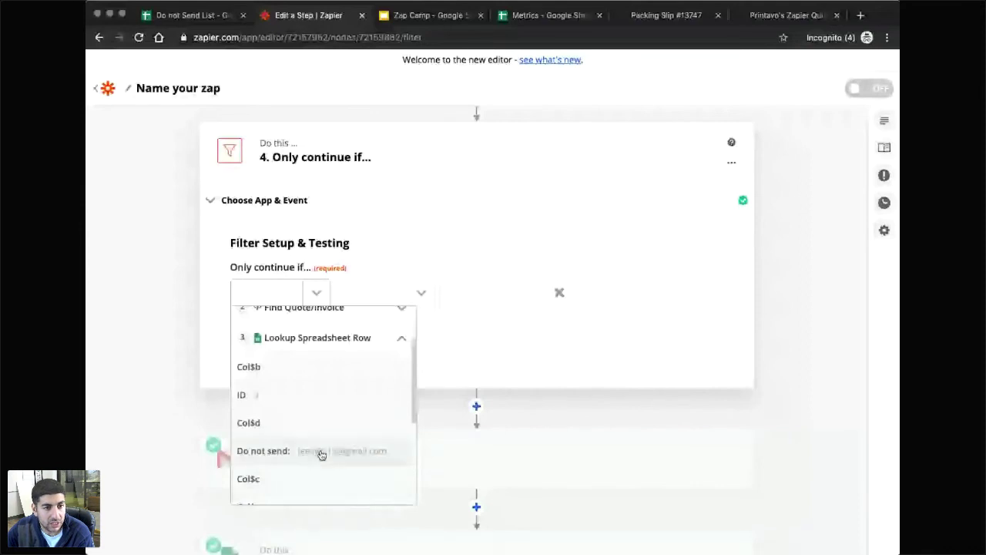
pyautogui.click(322, 453)
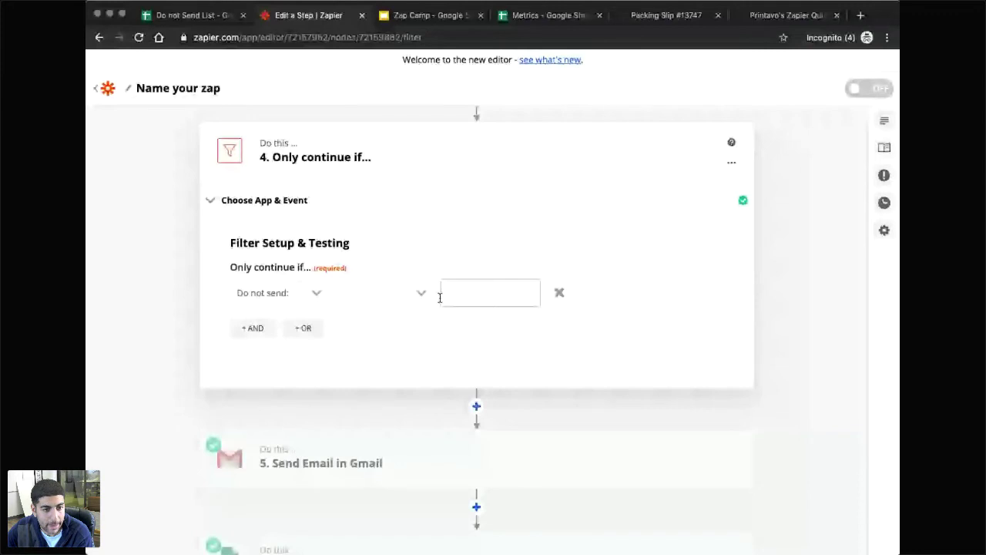
pyautogui.click(420, 292)
pyautogui.scroll(-5, 422, 438)
pyautogui.scroll(-1, 422, 438)
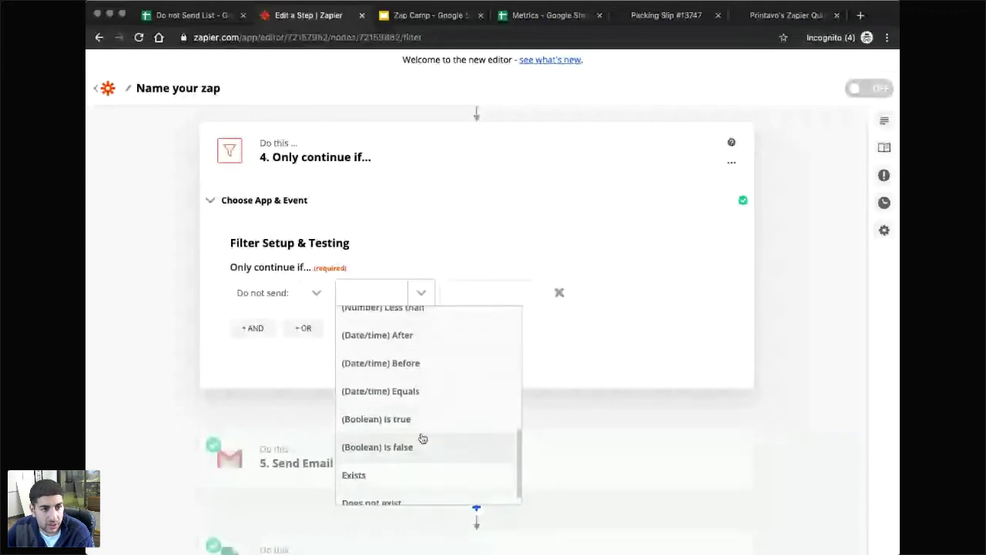
pyautogui.click(378, 499)
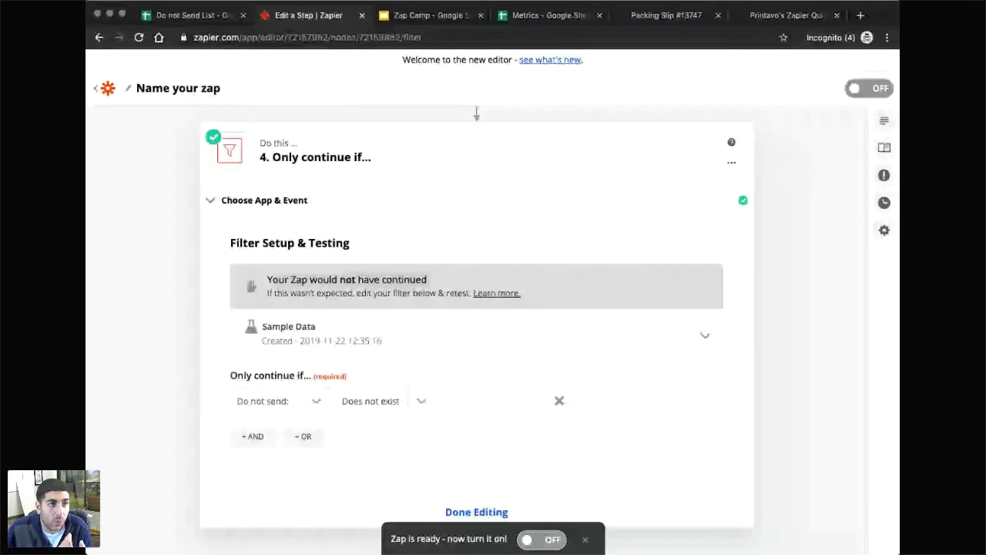
pyautogui.click(185, 15)
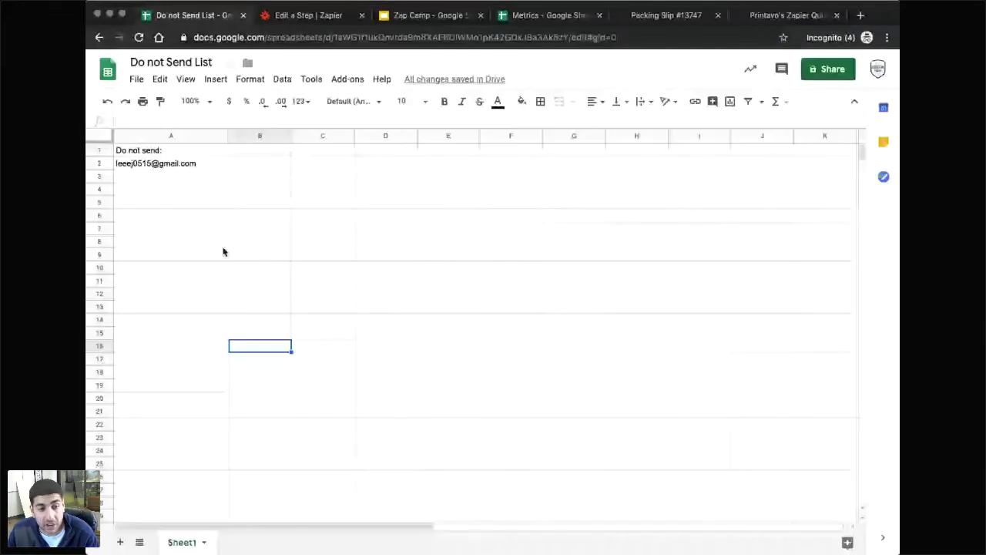
# Review the single blocked address in the Do not Send List, then go to the Zap Camp agenda slide.
pyautogui.click(223, 245)
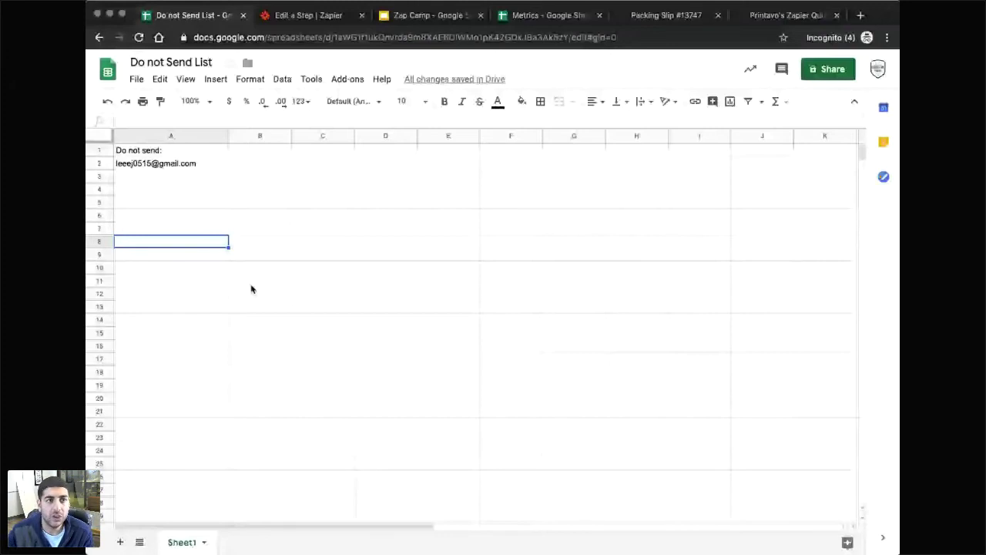
pyautogui.click(444, 19)
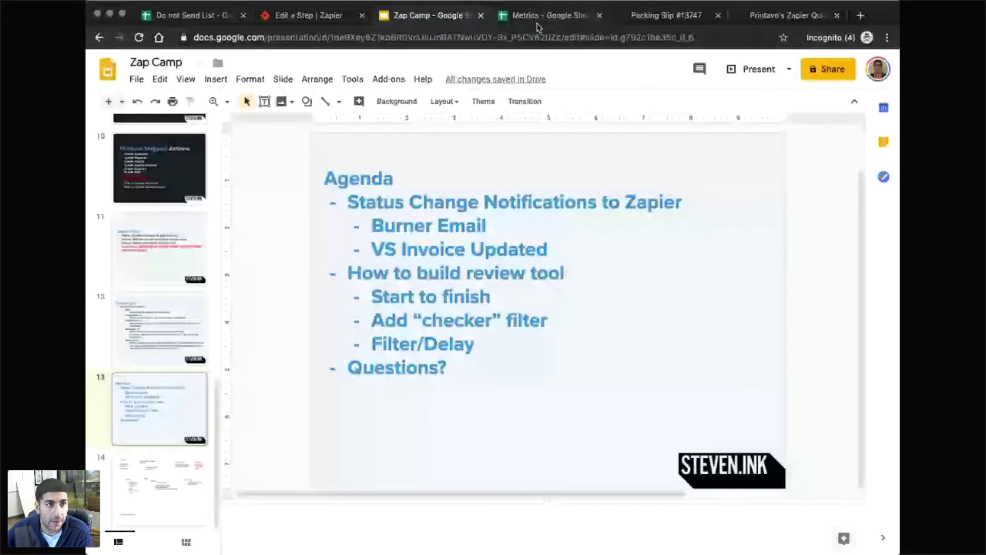
# Scroll through the zap's steps in Zapier, from the step 4 filter down to step 6's Sheets row.
pyautogui.click(300, 16)
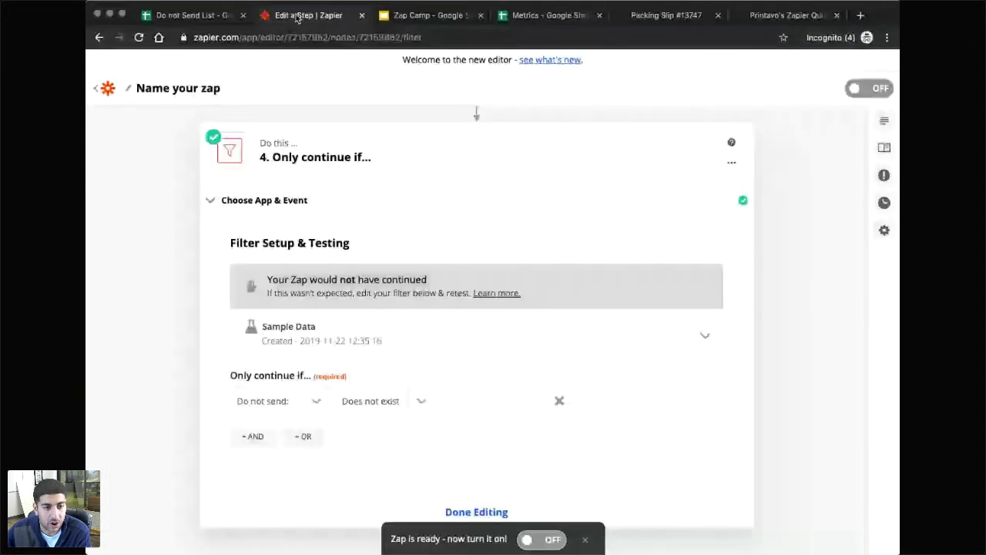
pyautogui.scroll(-4, 591, 335)
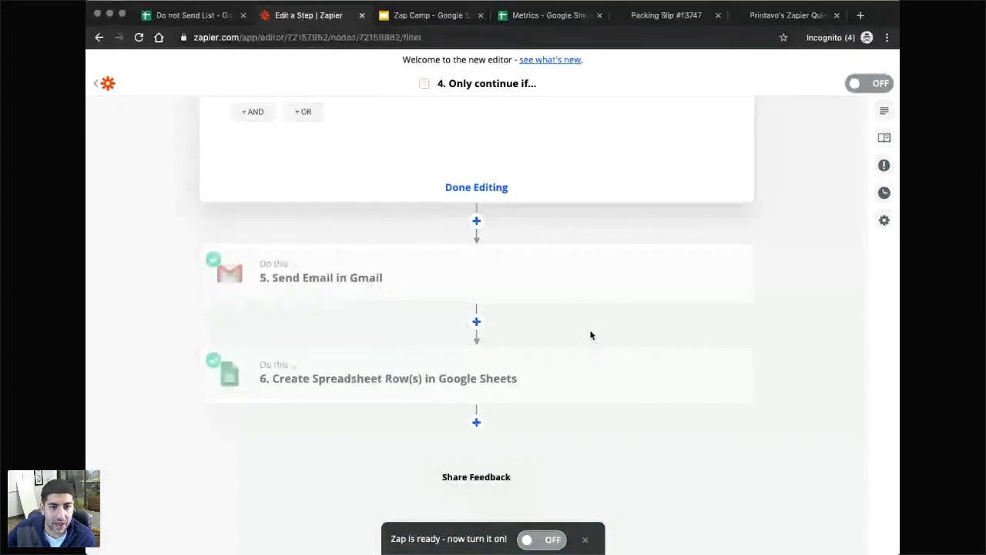
pyautogui.scroll(10, 761, 351)
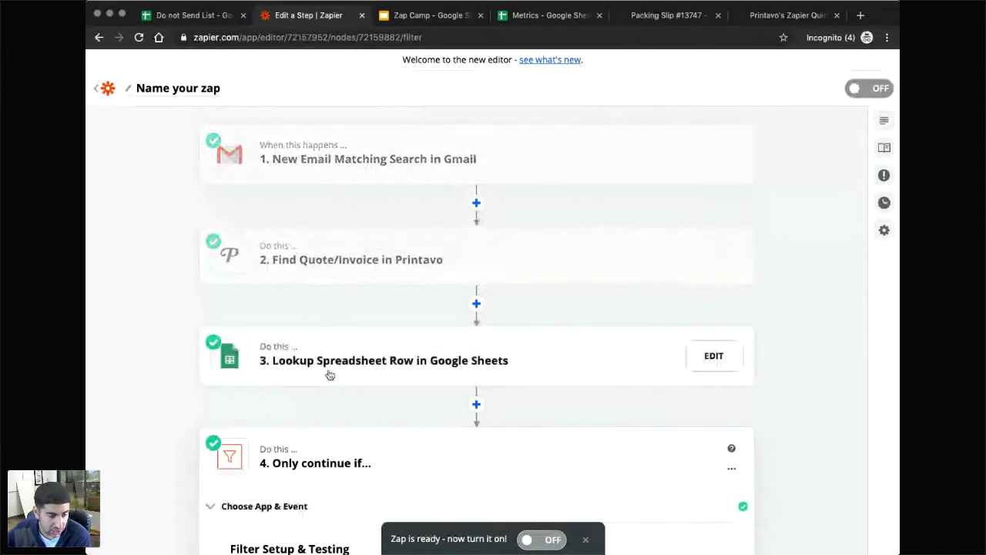
pyautogui.scroll(-2, 320, 370)
pyautogui.scroll(-10, 310, 365)
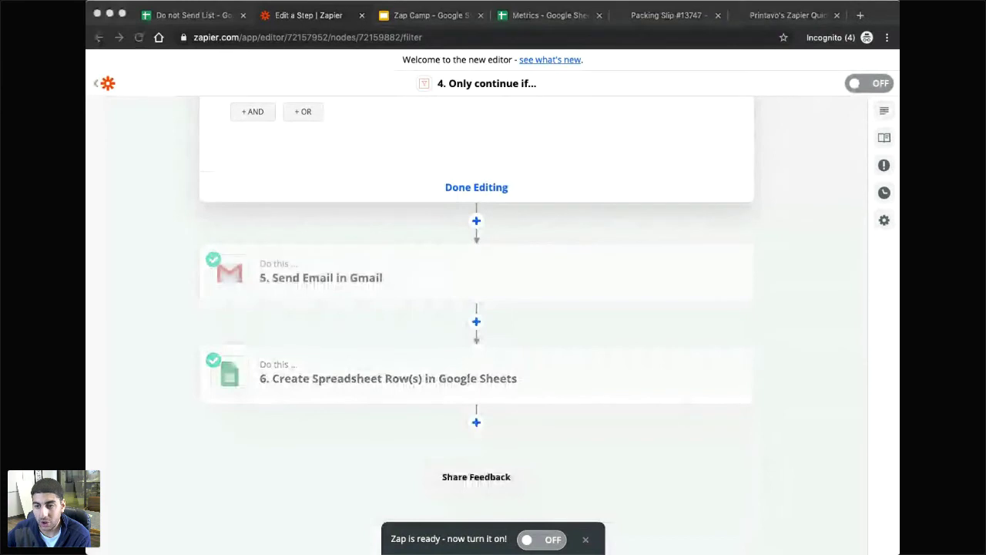
# Add a new Slack step after the Create Spreadsheet Row step.
pyautogui.click(512, 424)
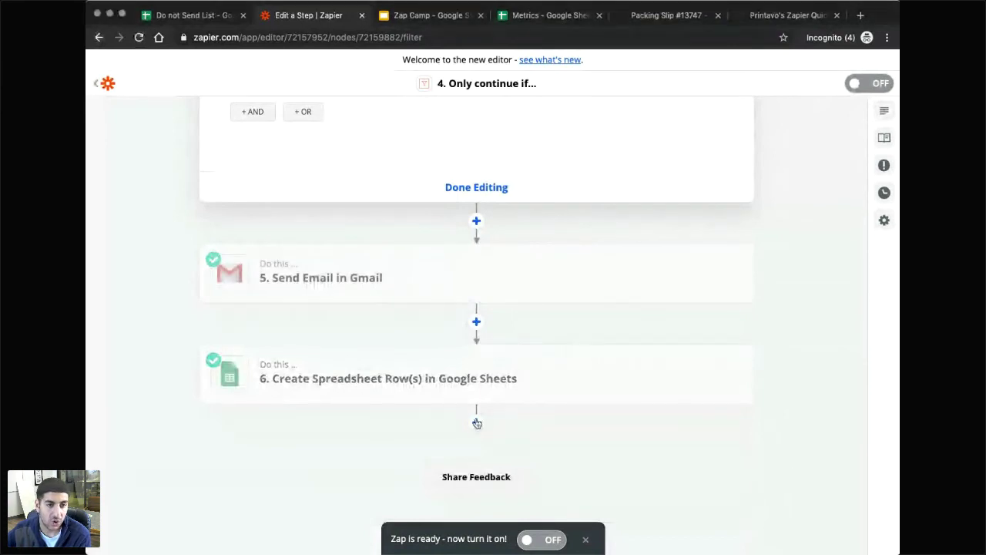
pyautogui.click(475, 424)
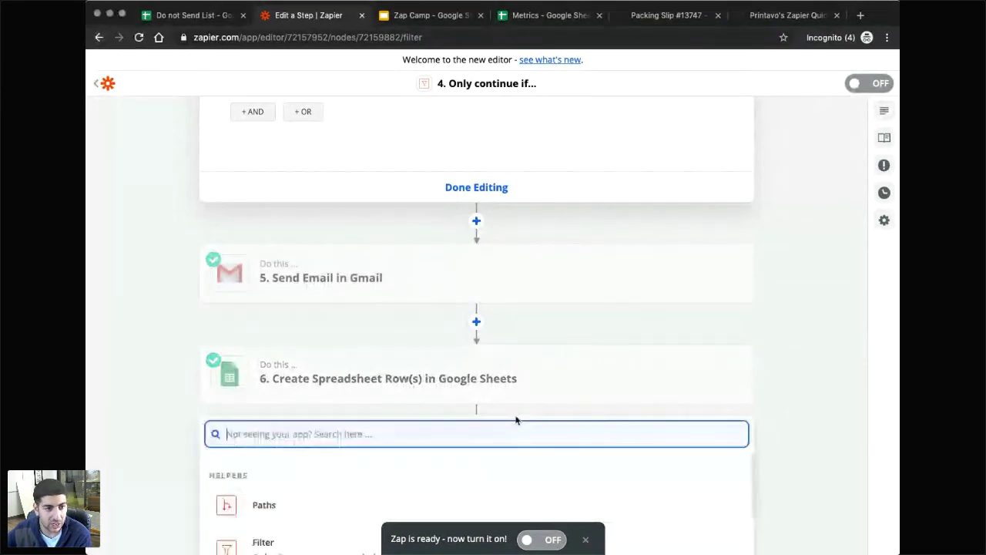
pyautogui.scroll(-5, 370, 443)
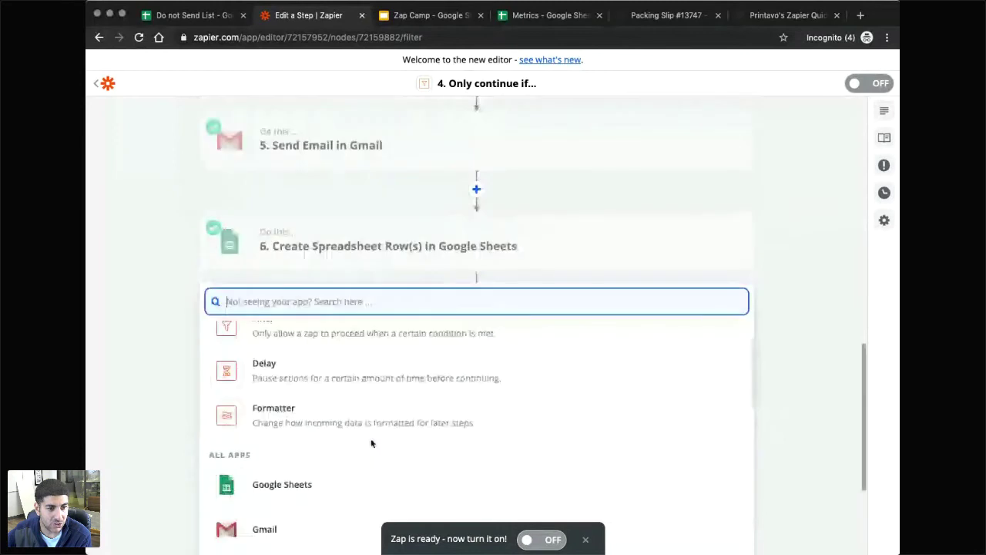
pyautogui.scroll(-4, 339, 408)
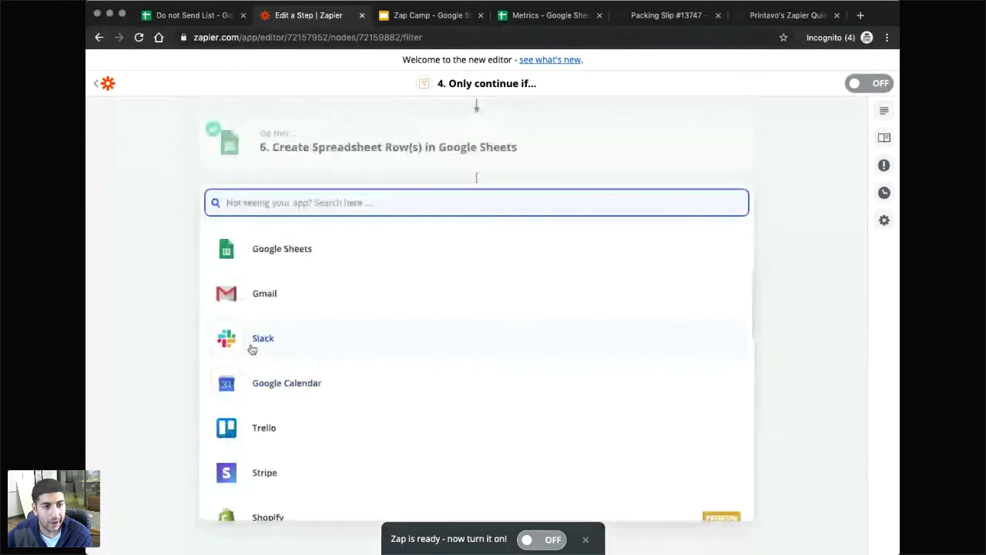
pyautogui.click(254, 349)
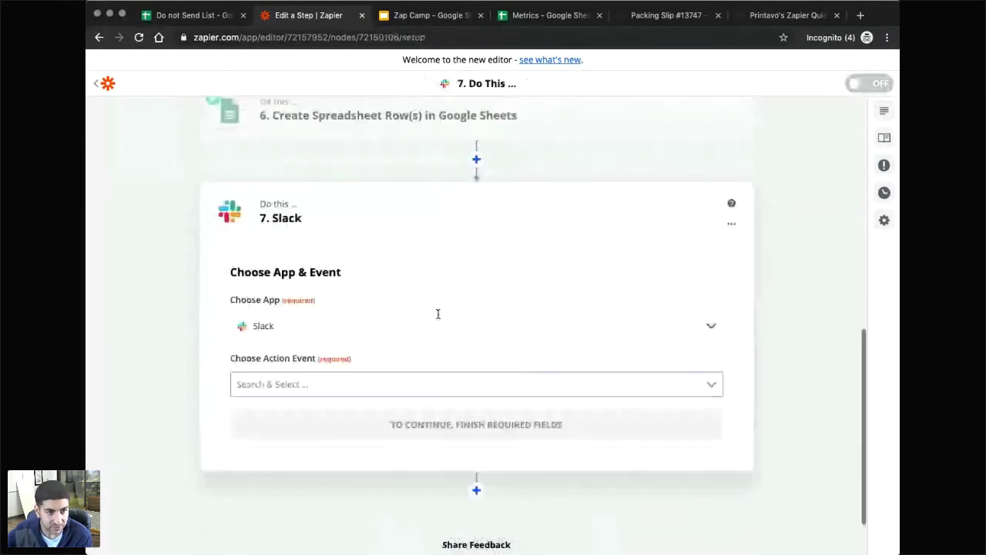
# Set the Slack action to Send Direct Message, then delete the Slack step.
pyautogui.click(289, 318)
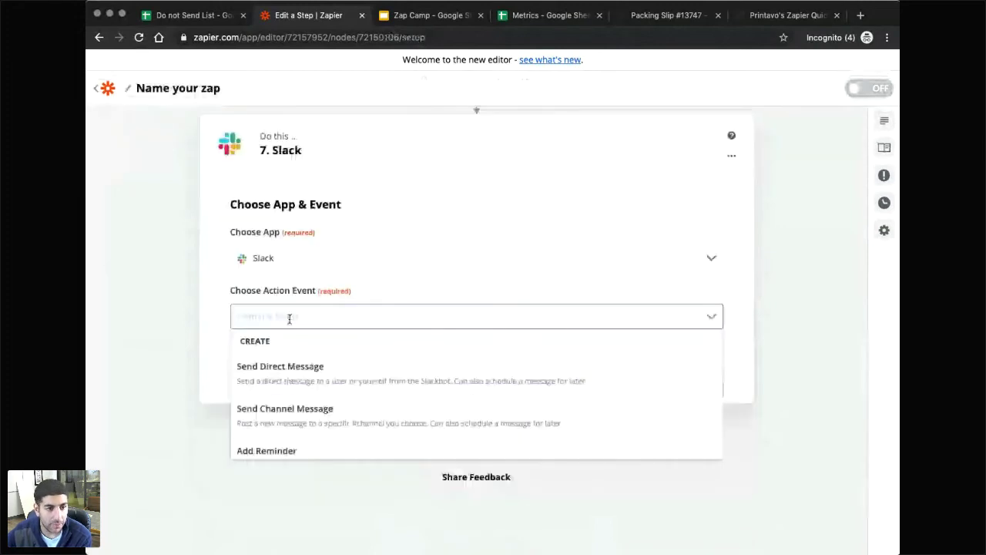
pyautogui.scroll(-1, 292, 406)
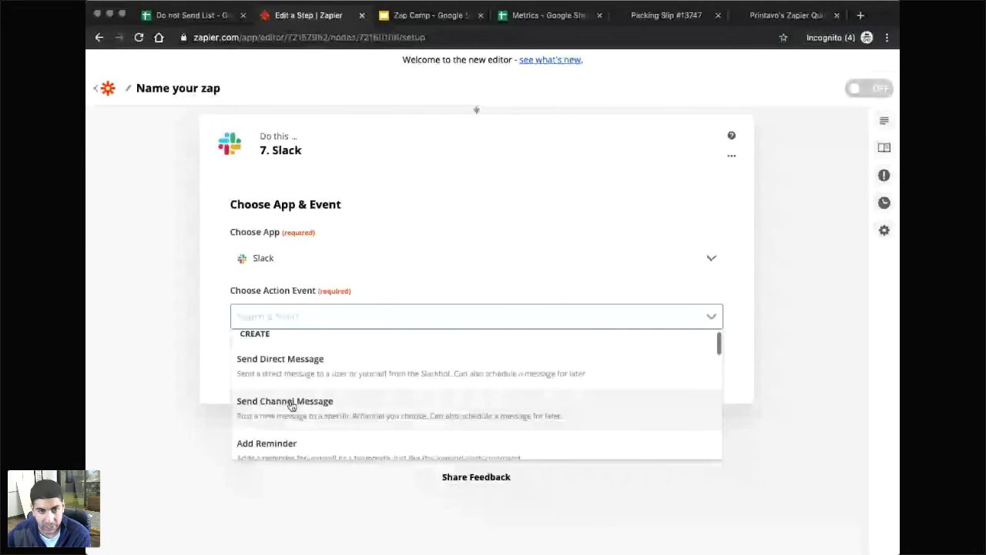
pyautogui.click(414, 372)
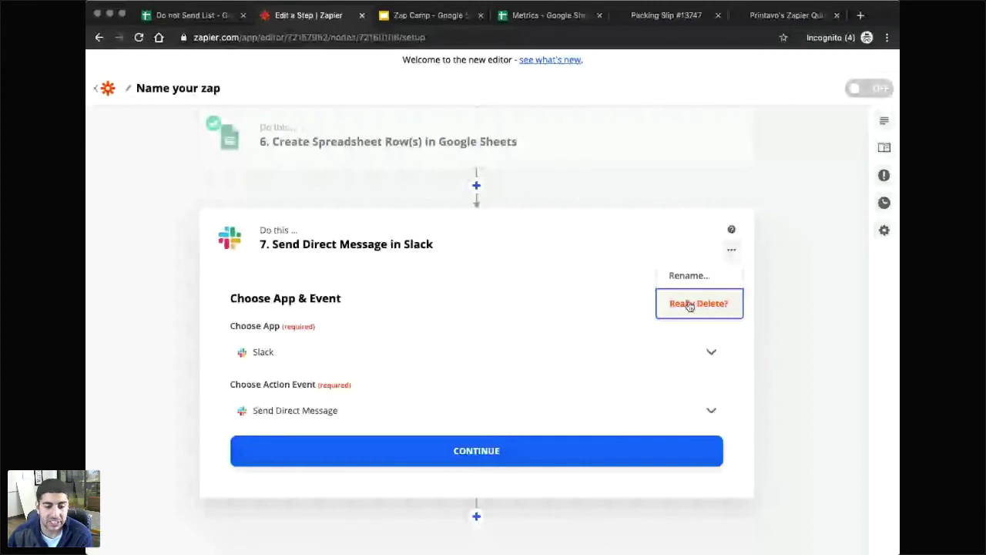
pyautogui.click(689, 304)
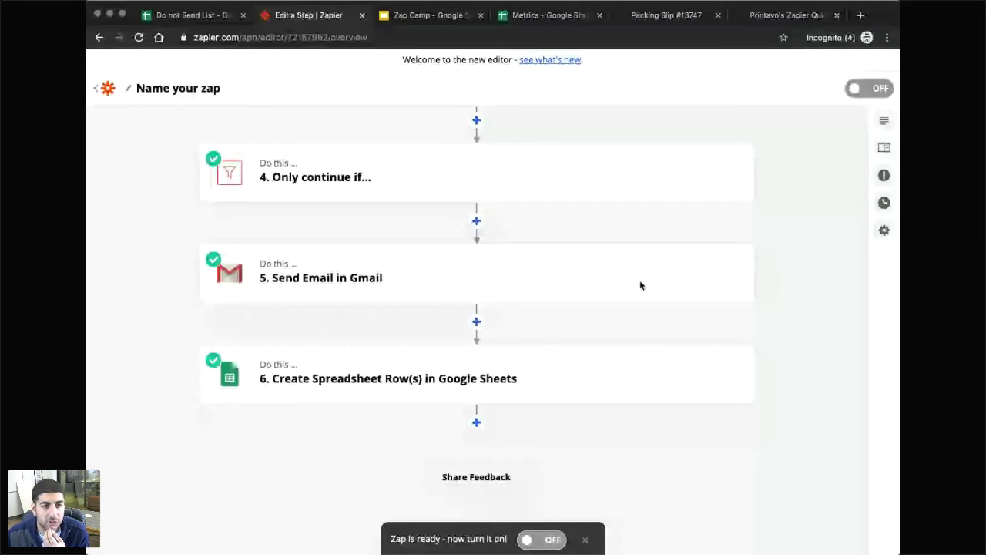
pyautogui.scroll(2, 432, 294)
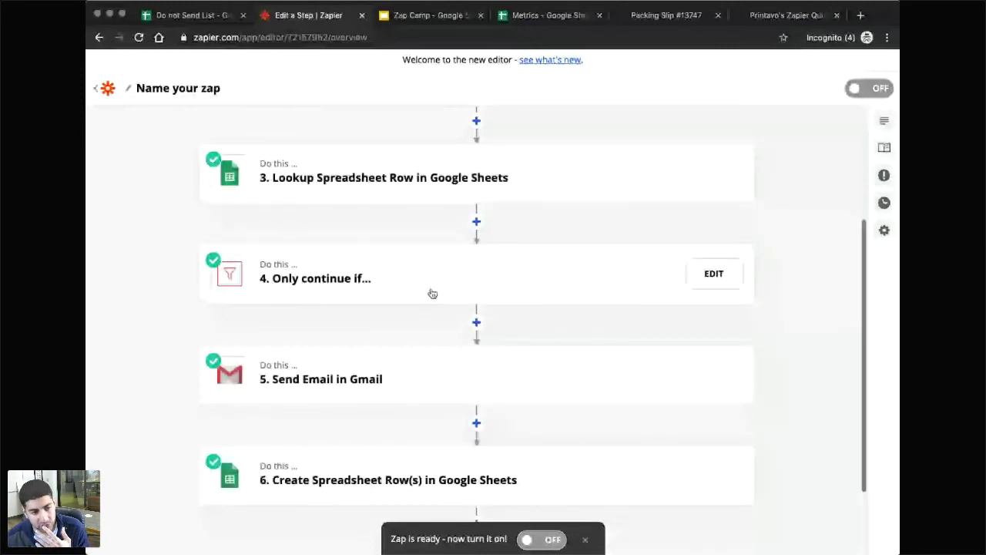
pyautogui.scroll(4, 432, 293)
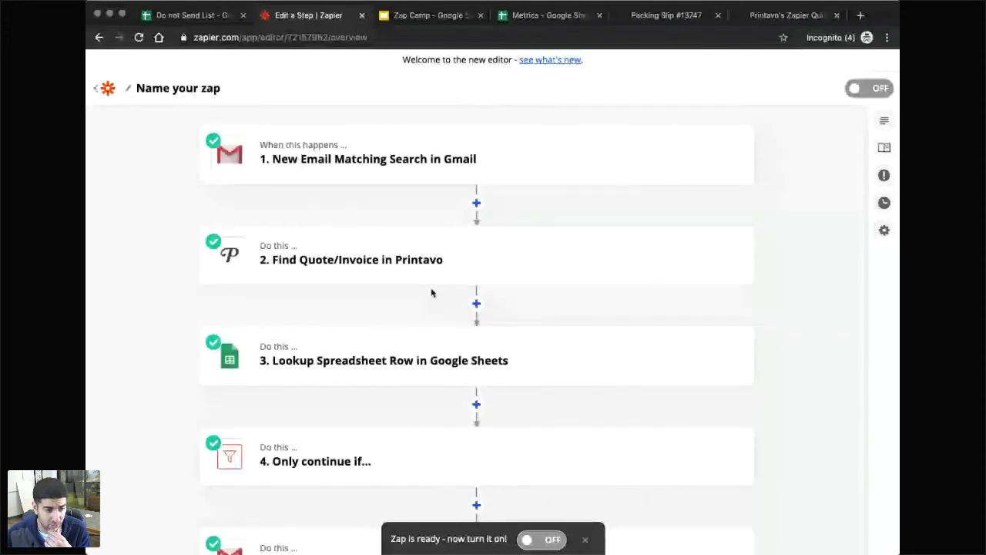
pyautogui.scroll(-5, 433, 294)
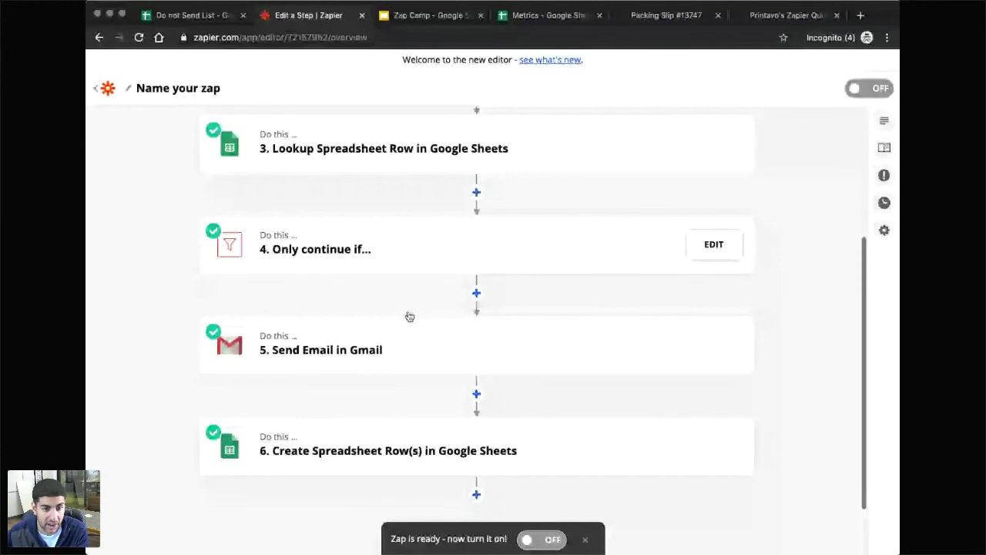
pyautogui.scroll(-2, 409, 317)
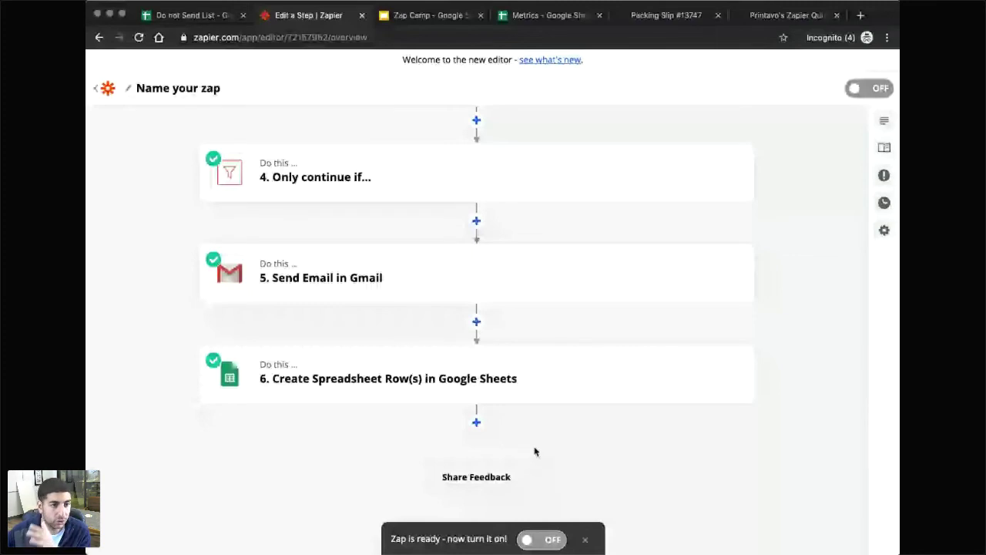
pyautogui.scroll(4, 545, 434)
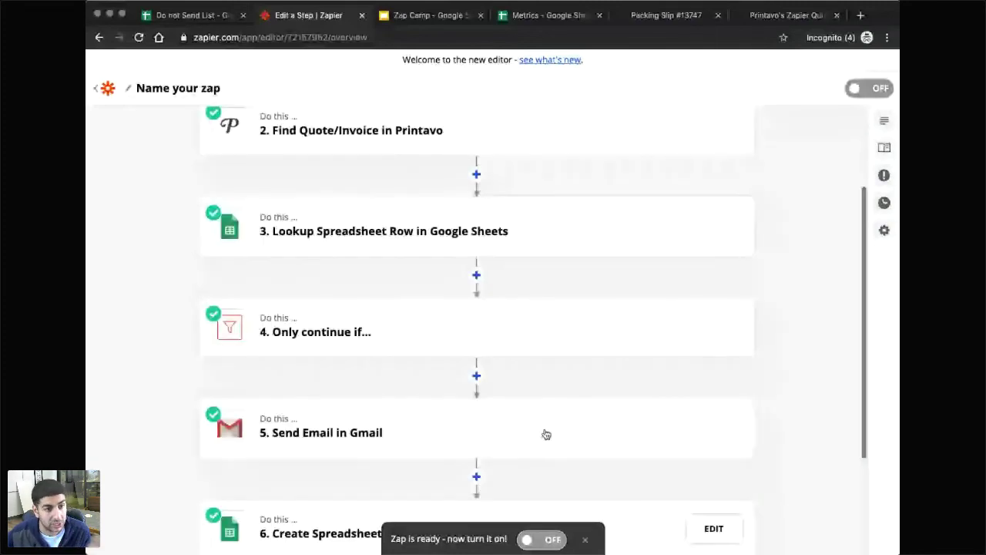
pyautogui.scroll(3, 545, 435)
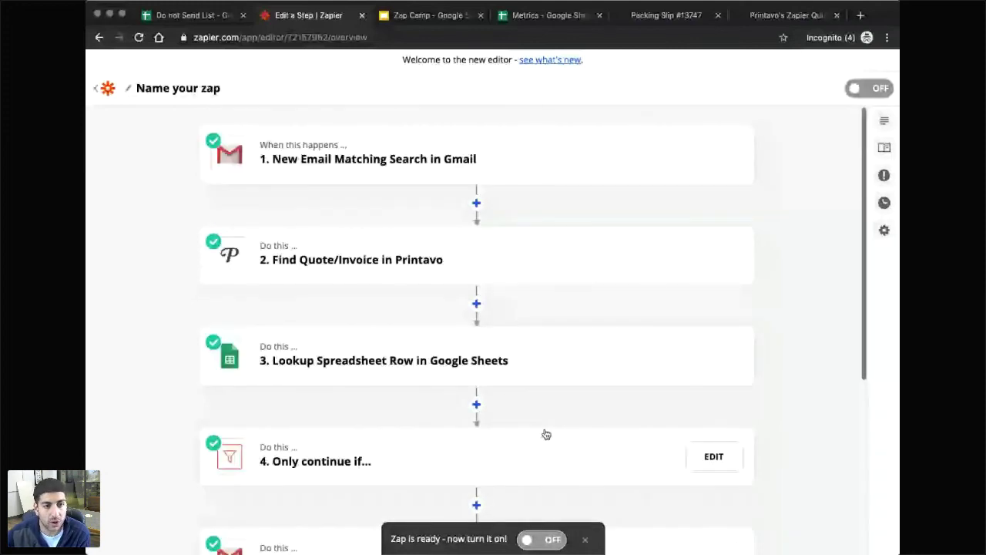
pyautogui.hotkey('ctrl', 'Tab')
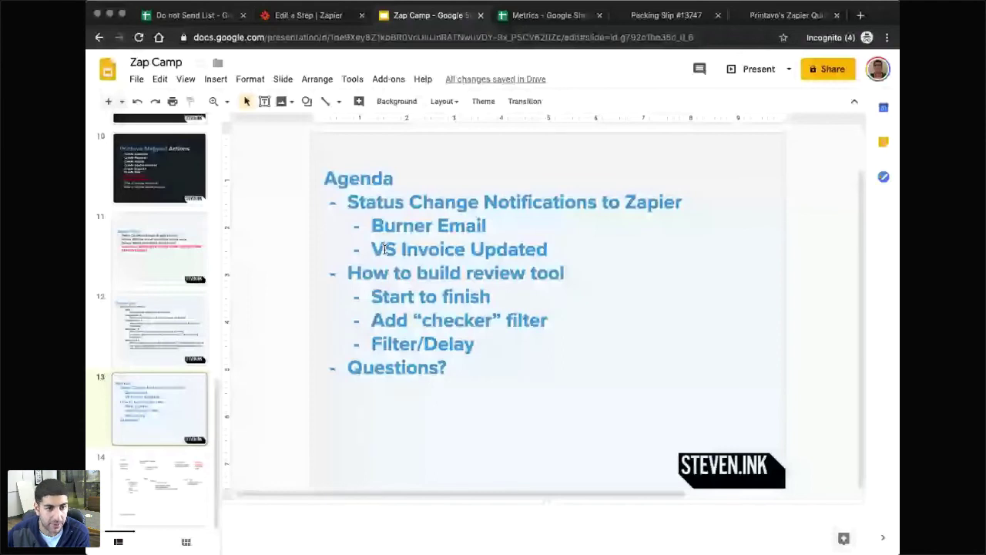
pyautogui.hotkey('ctrl', 'shift', 'Tab')
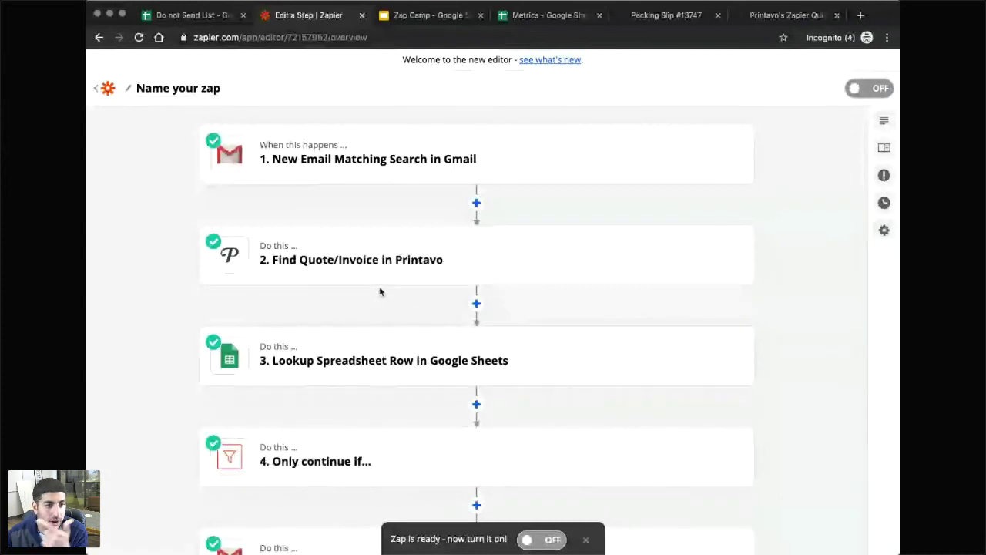
pyautogui.scroll(-3, 379, 296)
pyautogui.scroll(3, 377, 297)
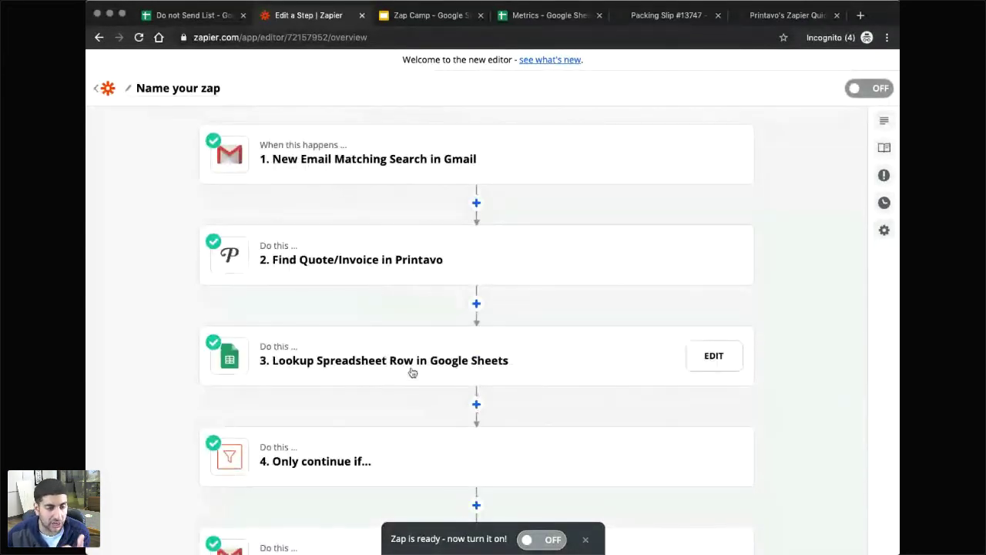
pyautogui.scroll(-4, 410, 373)
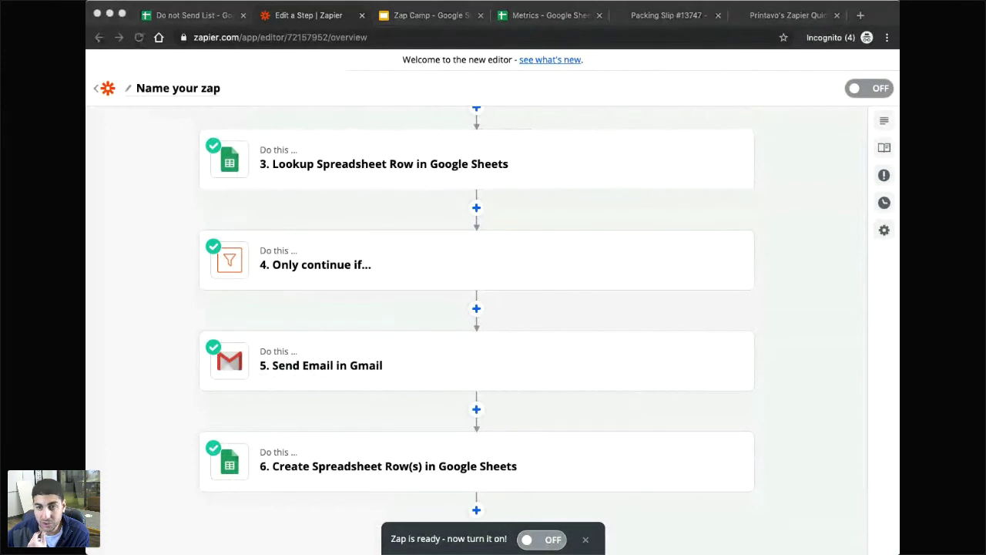
pyautogui.scroll(-1, 570, 362)
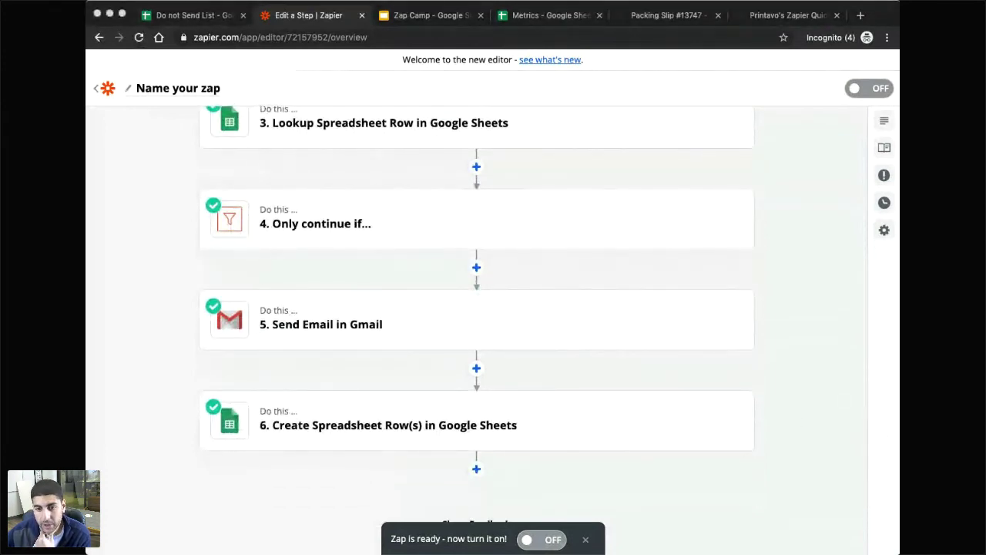
pyautogui.scroll(-1, 580, 462)
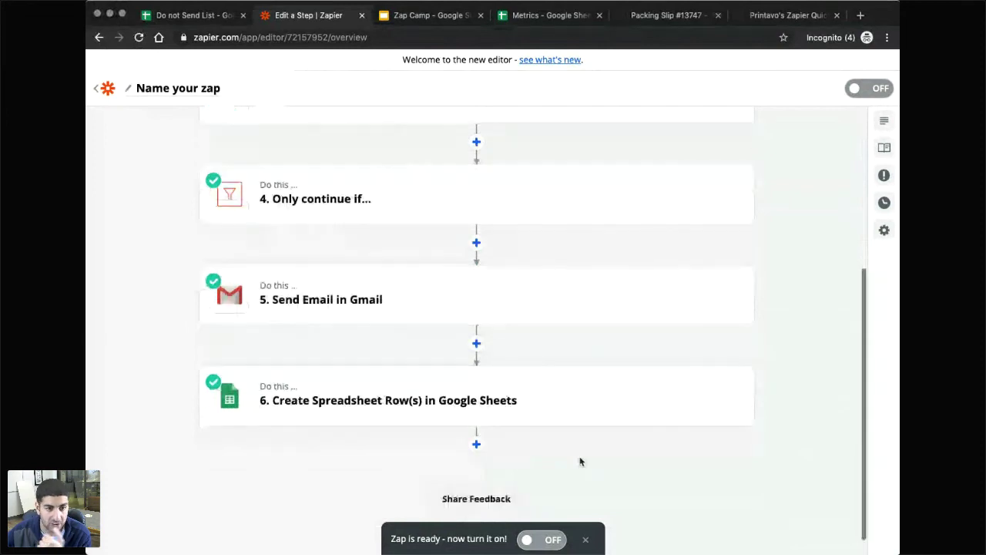
pyautogui.scroll(-1, 581, 460)
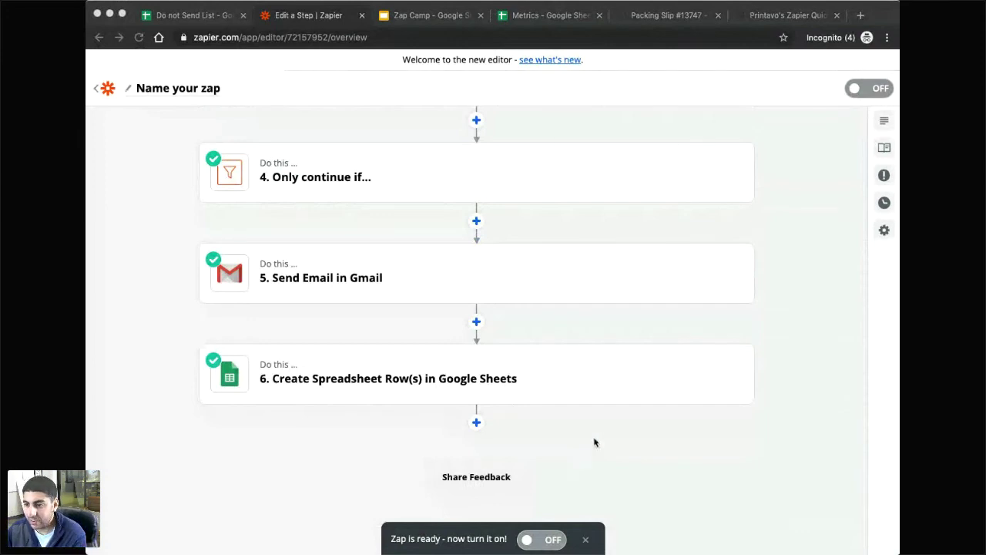
pyautogui.click(563, 440)
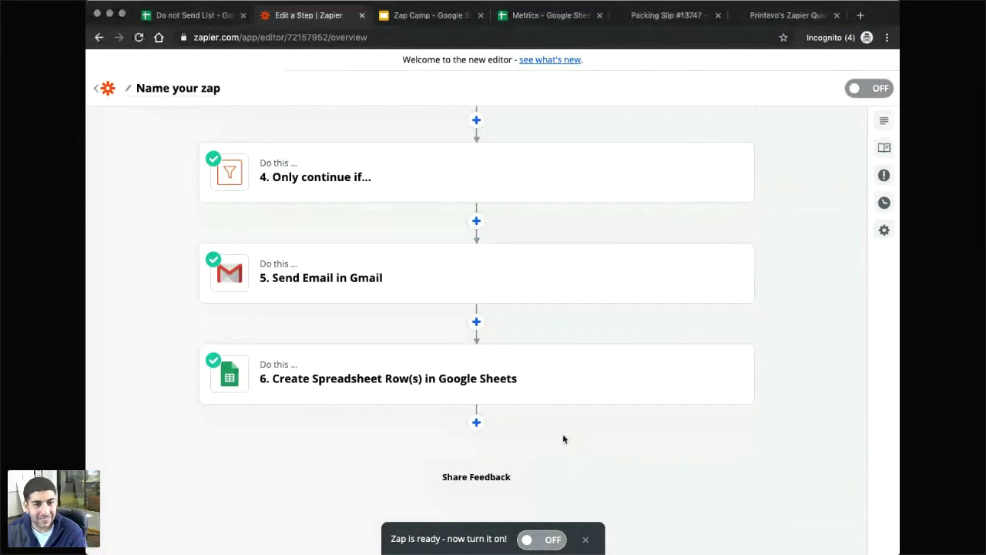
pyautogui.scroll(4, 563, 439)
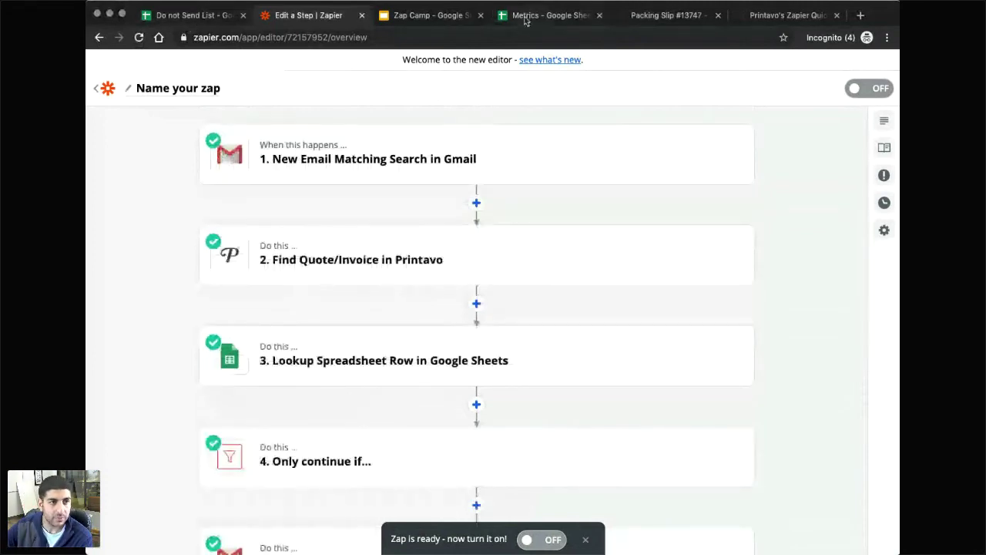
# Leave the zap editor and check the Printavo quick reference guide and calendar.
pyautogui.click(100, 92)
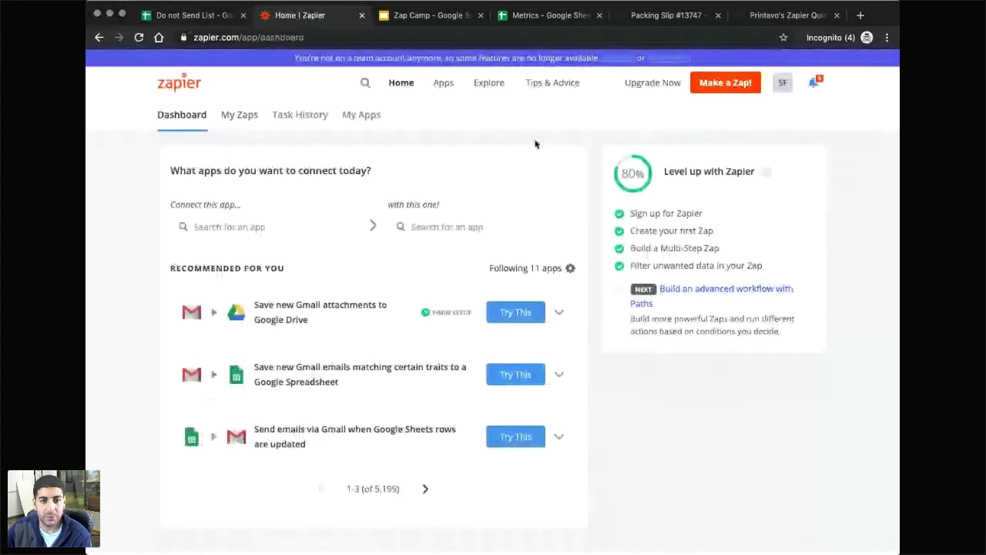
pyautogui.click(779, 16)
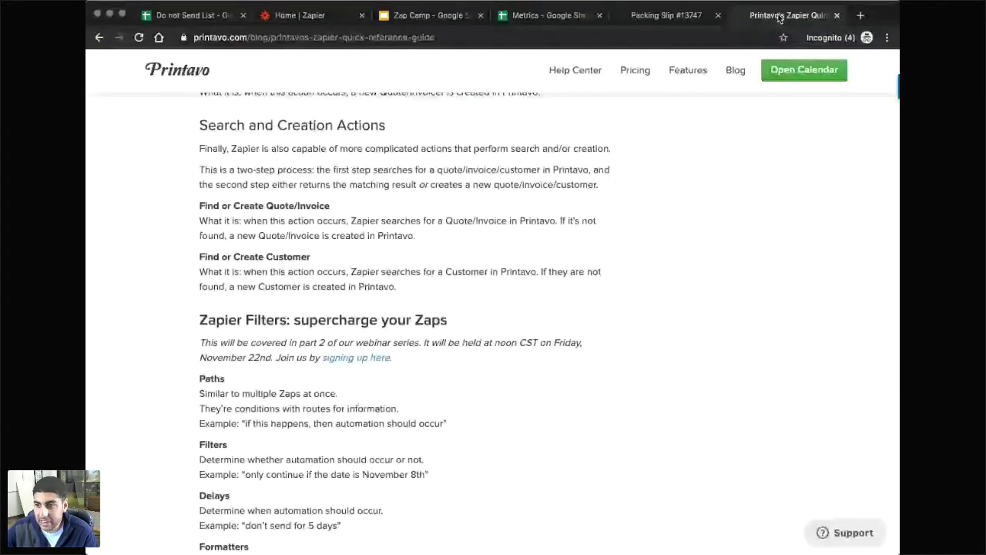
pyautogui.click(803, 70)
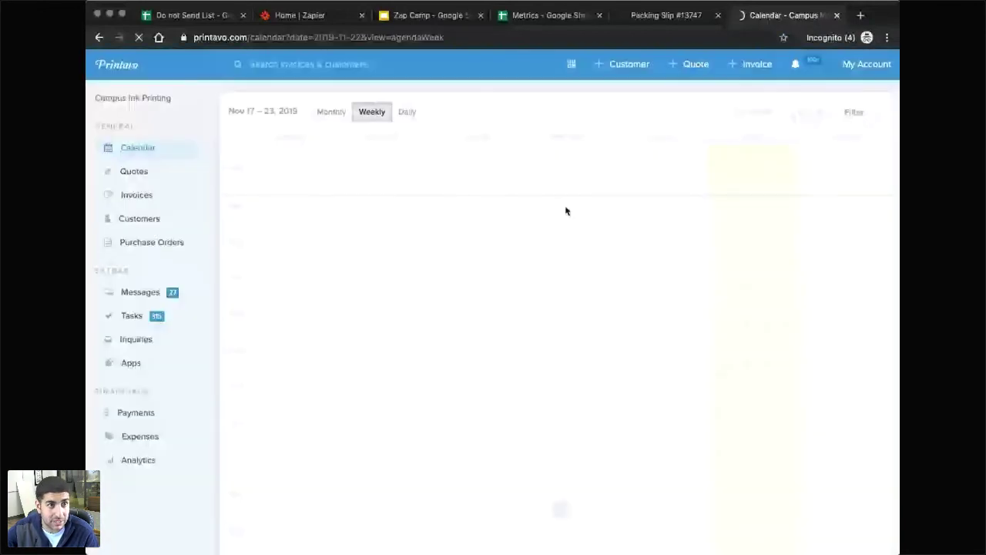
# Back in Zapier, open the Customer Management folder and the Status Change zap's options menu.
pyautogui.click(266, 16)
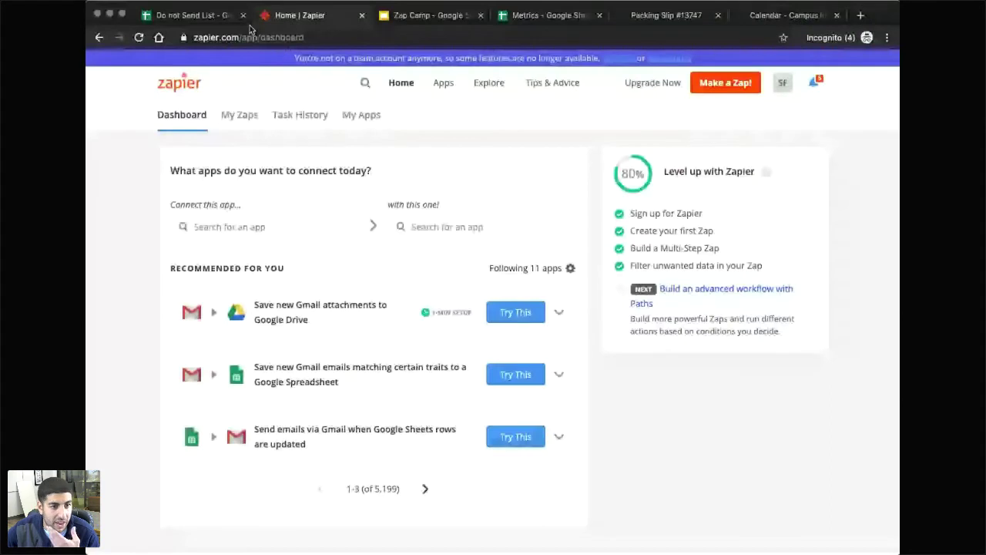
pyautogui.click(246, 125)
pyautogui.click(814, 332)
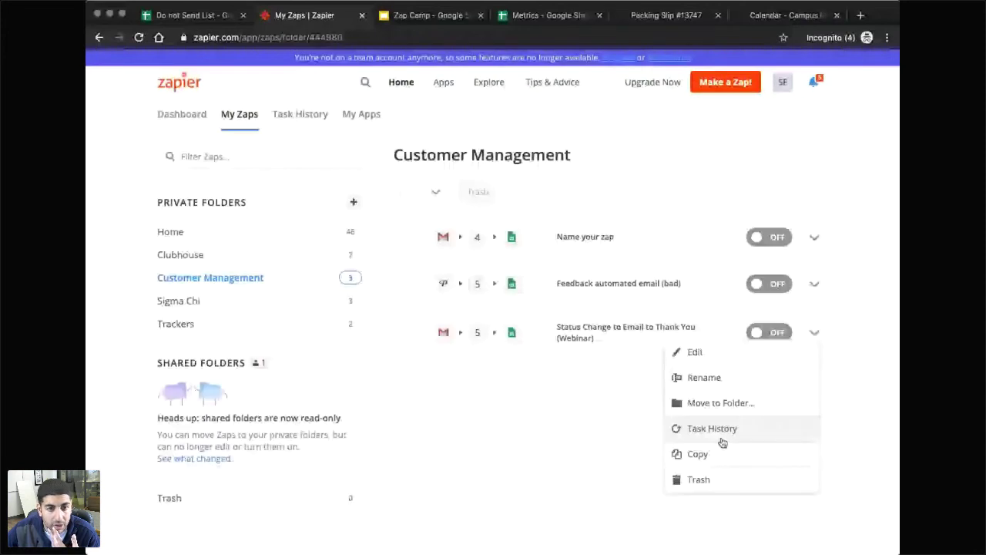
pyautogui.click(713, 454)
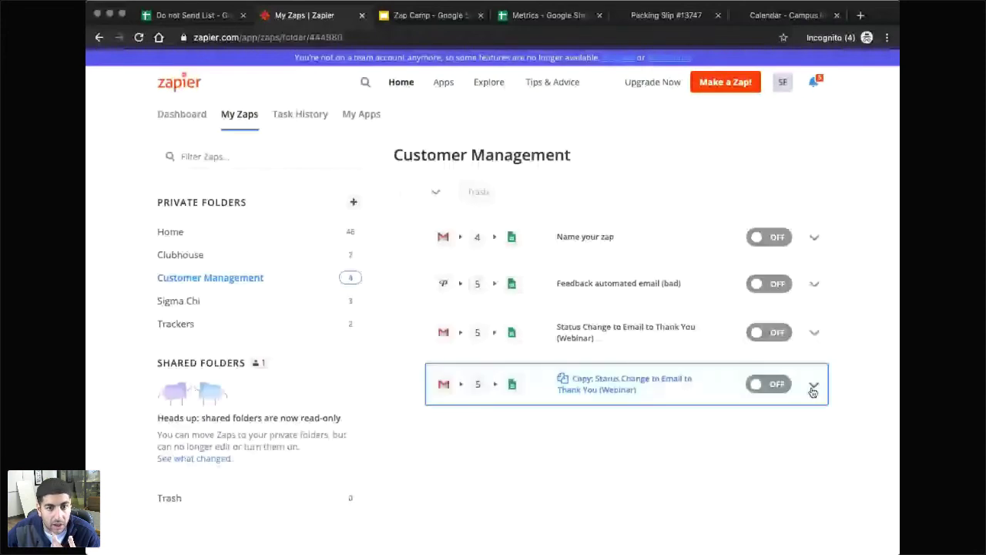
pyautogui.click(676, 396)
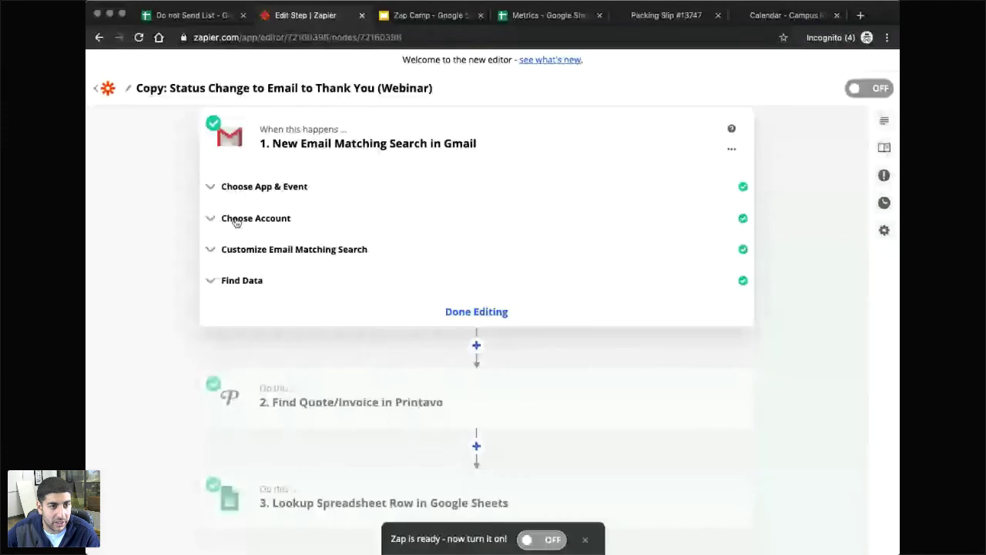
pyautogui.click(237, 221)
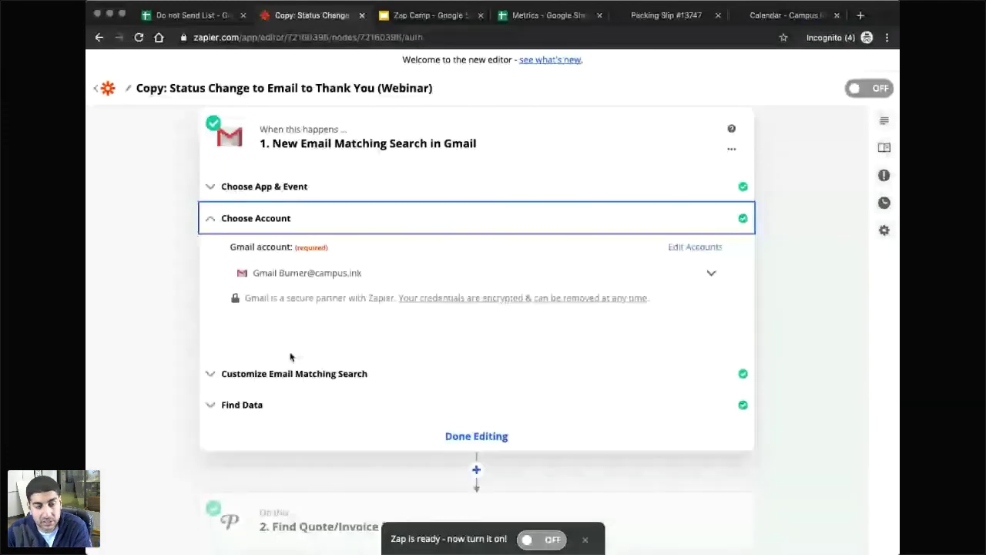
pyautogui.click(293, 373)
pyautogui.moveTo(309, 299); pyautogui.dragTo(272, 301)
pyautogui.write('dress st OR picked up')
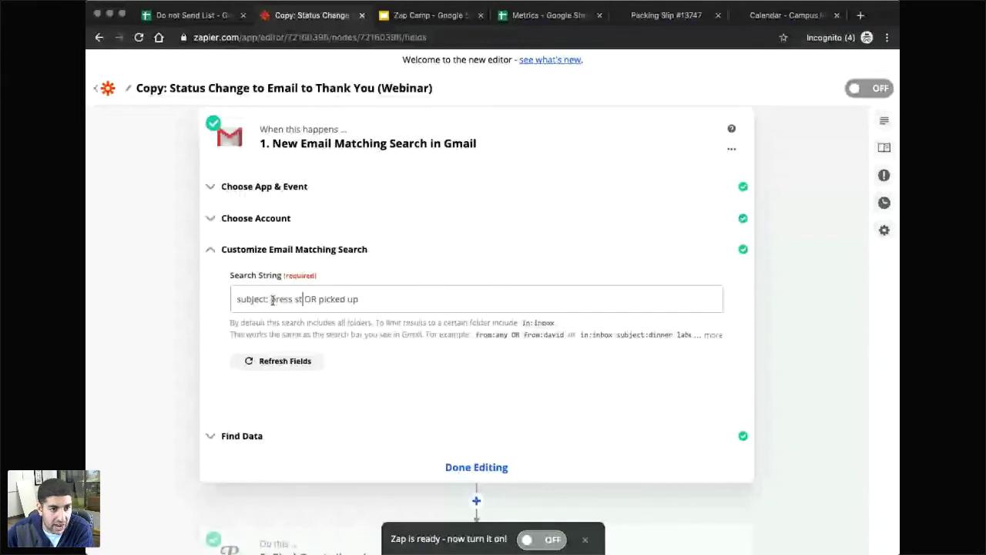
pyautogui.write('art')
pyautogui.moveTo(370, 299); pyautogui.dragTo(330, 305)
pyautogui.write('p')
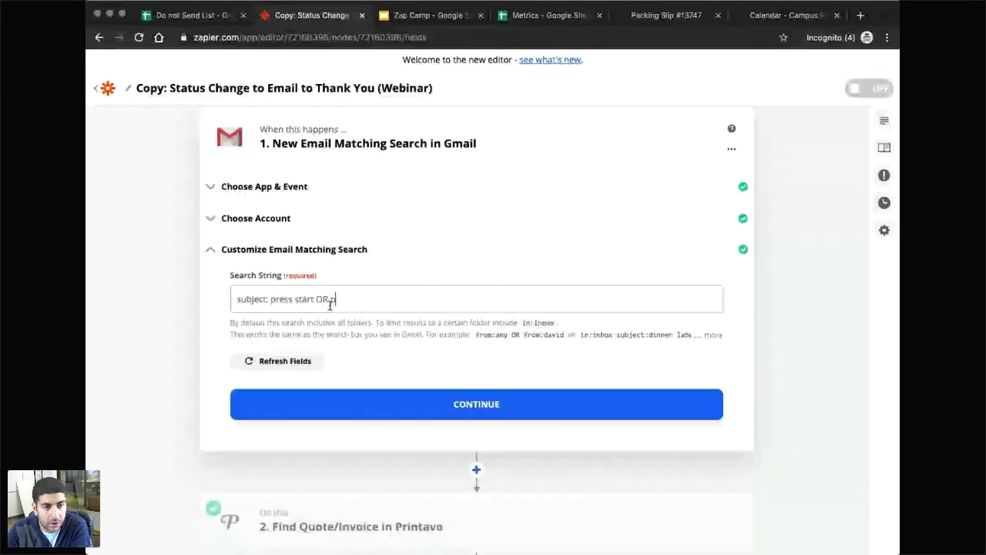
pyautogui.write('ress stop')
pyautogui.scroll(-1, 347, 339)
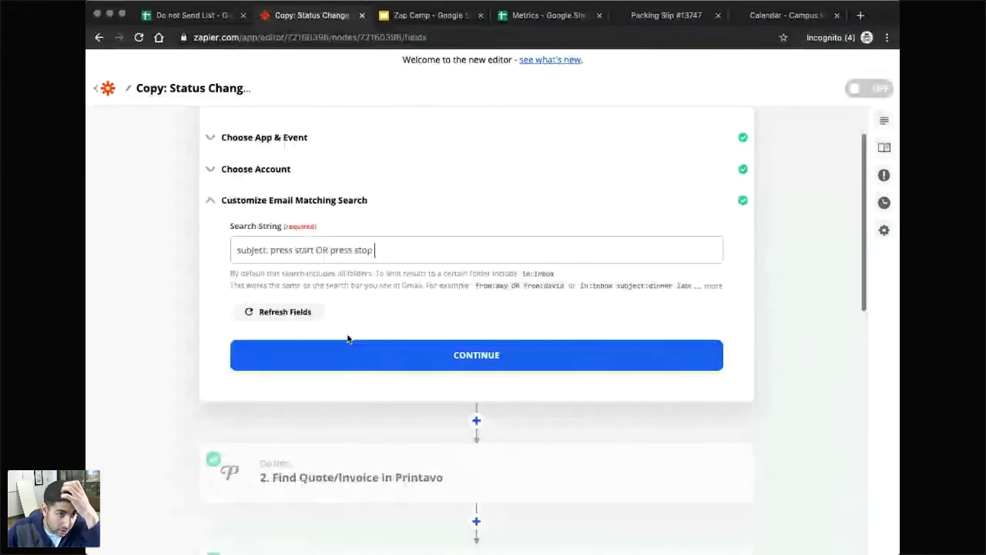
pyautogui.scroll(-1, 346, 339)
pyautogui.click(349, 305)
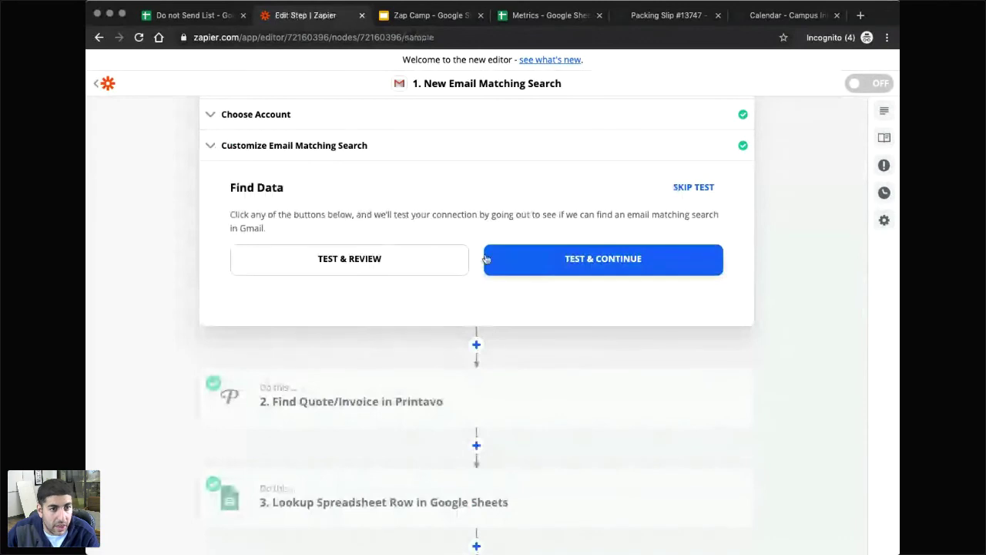
pyautogui.scroll(-5, 396, 370)
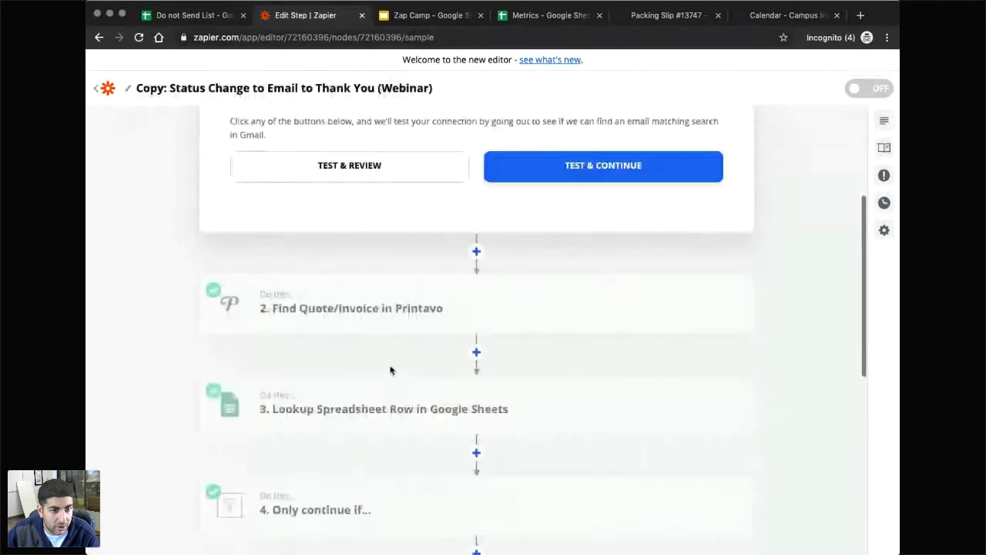
pyautogui.scroll(-5, 381, 311)
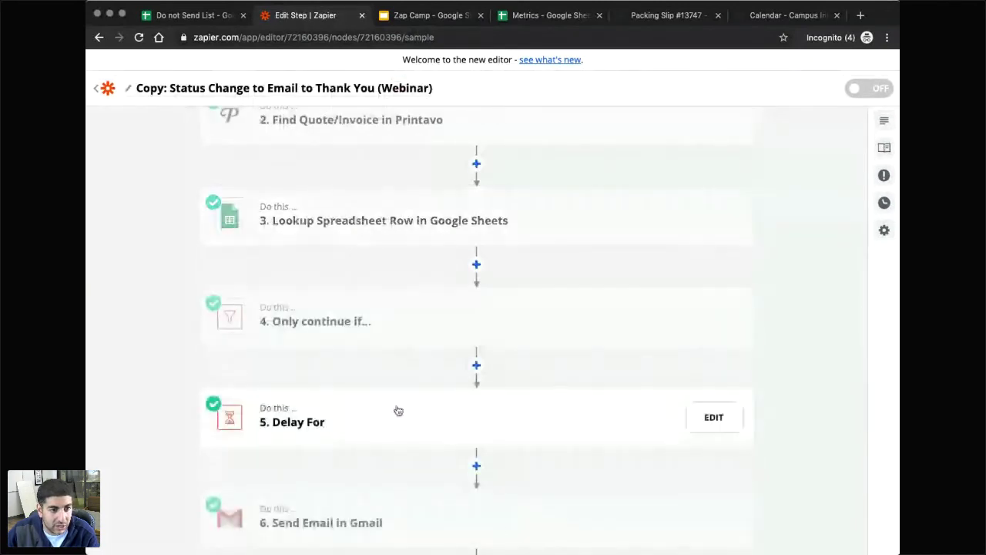
pyautogui.scroll(-4, 393, 400)
pyautogui.scroll(4, 355, 403)
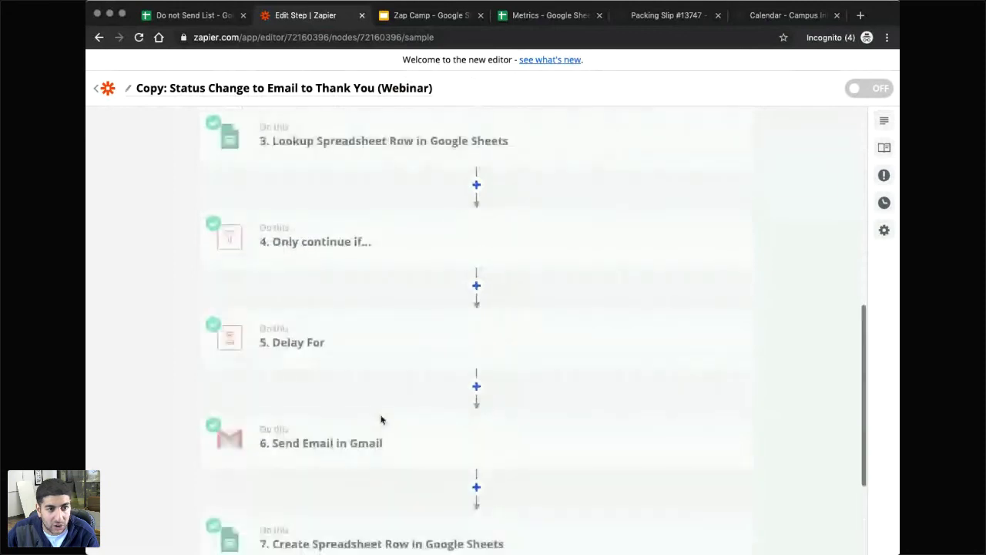
pyautogui.moveTo(695, 444)
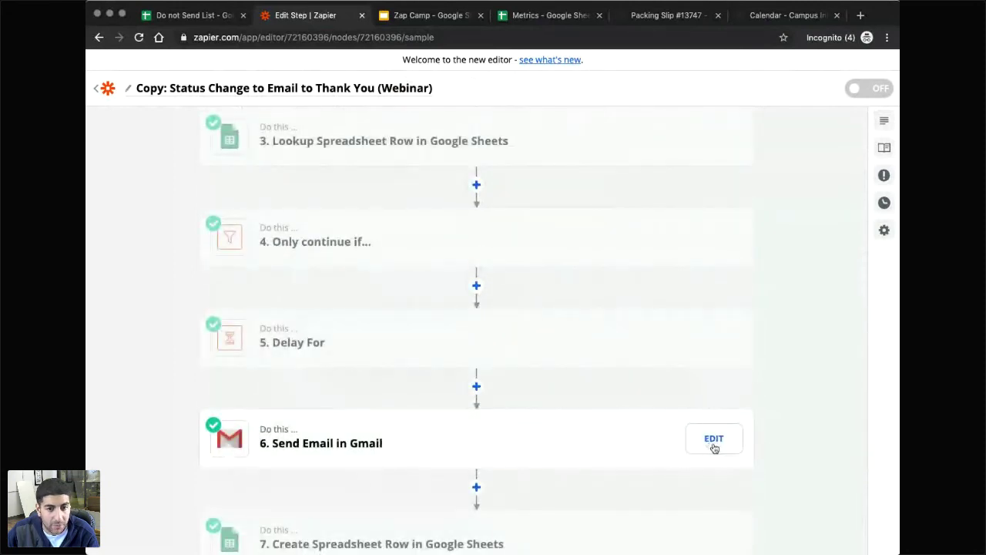
pyautogui.click(714, 441)
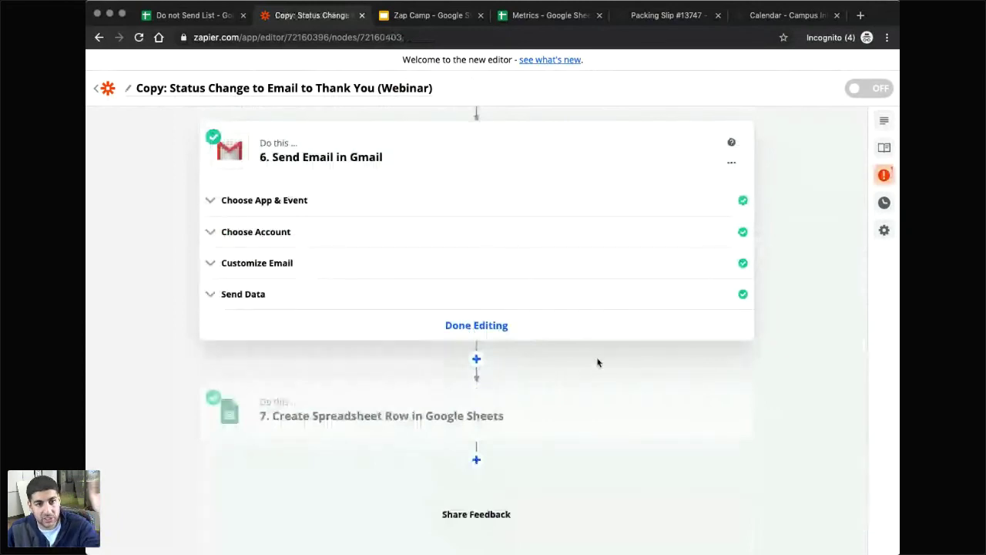
pyautogui.click(493, 338)
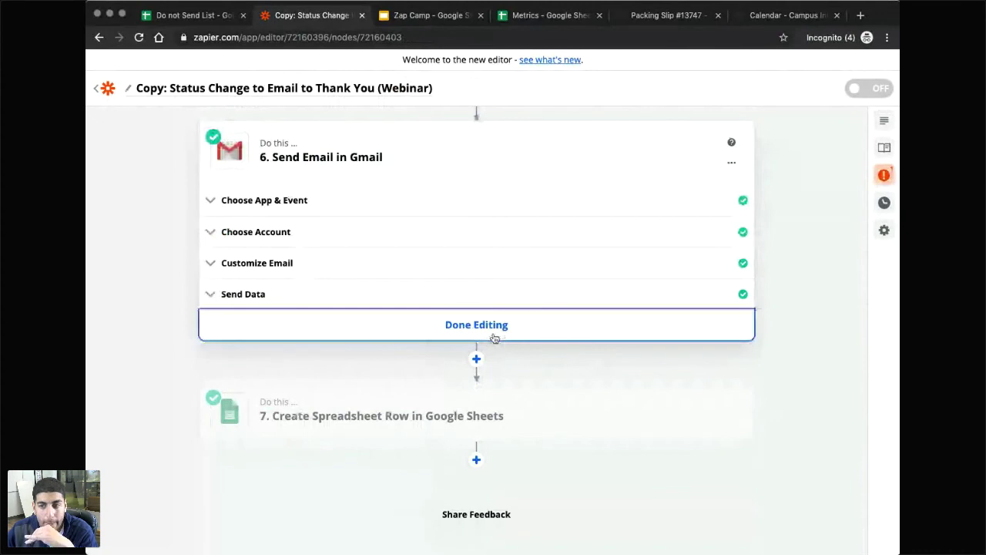
pyautogui.click(494, 338)
# Scroll to the top of the copied Zap and exit to the list of Zaps.
pyautogui.scroll(3, 781, 346)
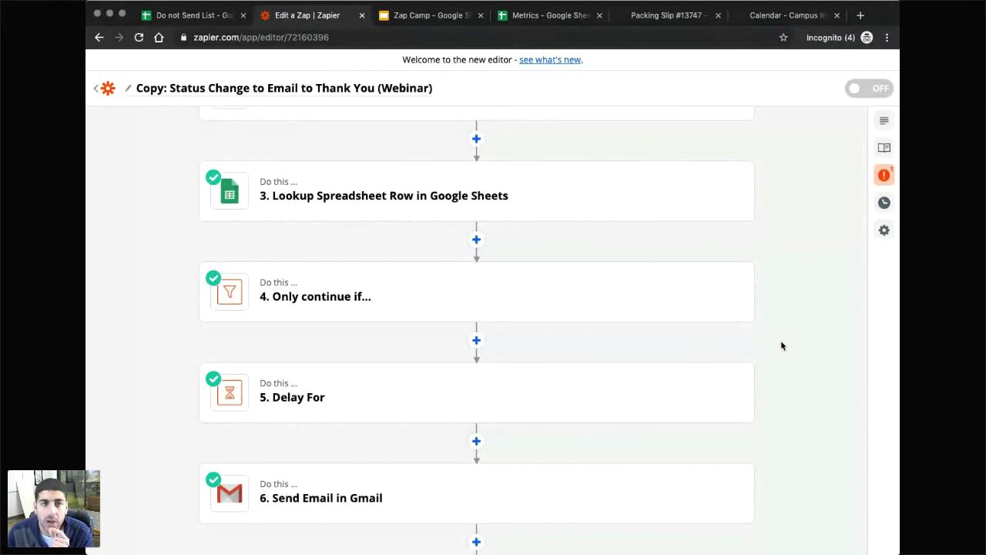
pyautogui.scroll(3, 454, 243)
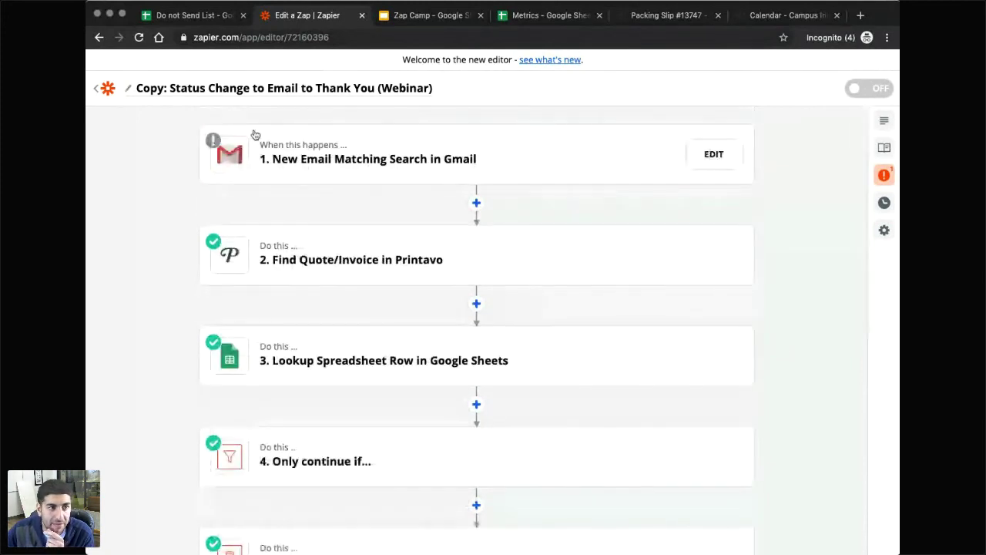
pyautogui.click(102, 91)
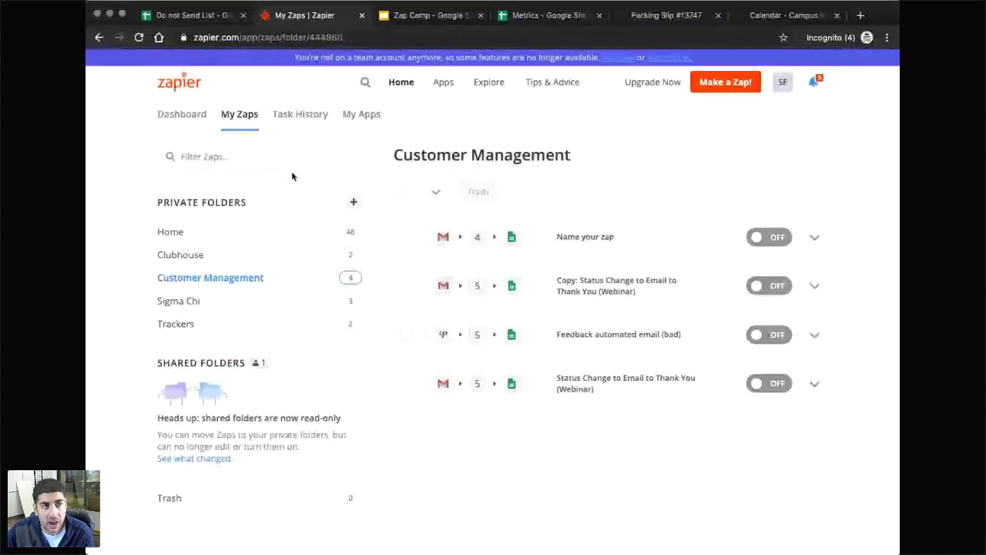
# On the Dashboard, search 'printa' and choose Printavo as the app to connect.
pyautogui.click(182, 114)
pyautogui.click(248, 228)
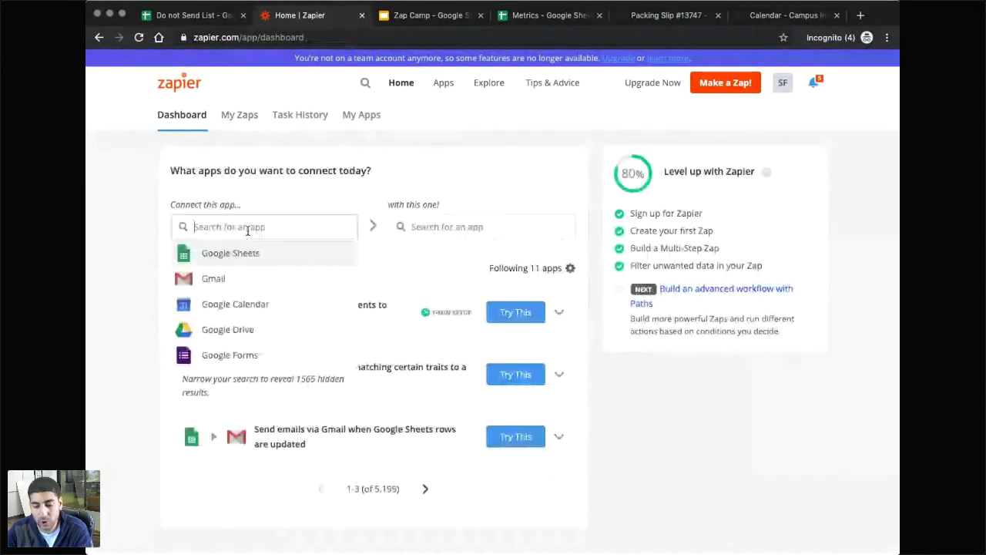
pyautogui.write('printa')
pyautogui.click(188, 252)
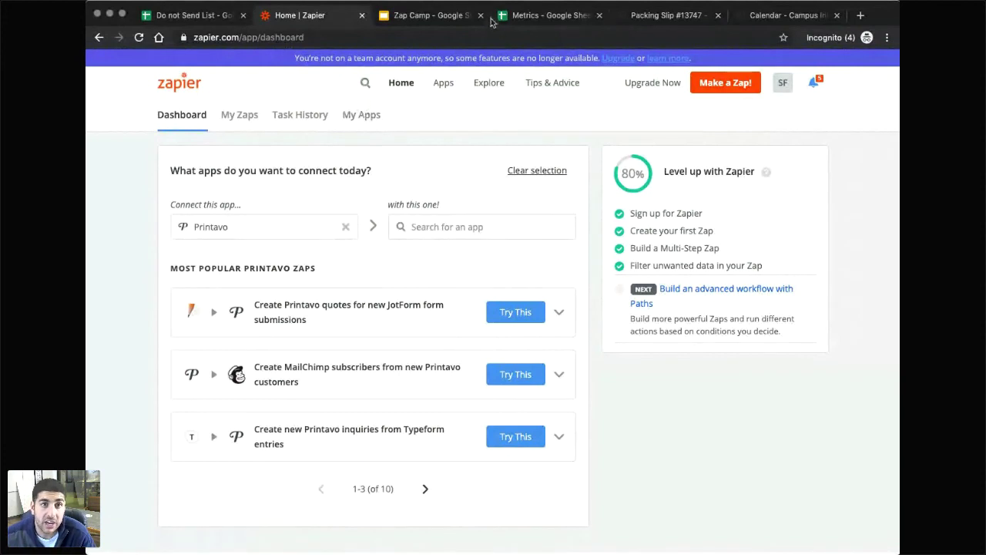
# Switch to Printavo and open the Preset Task List in account settings.
pyautogui.click(765, 25)
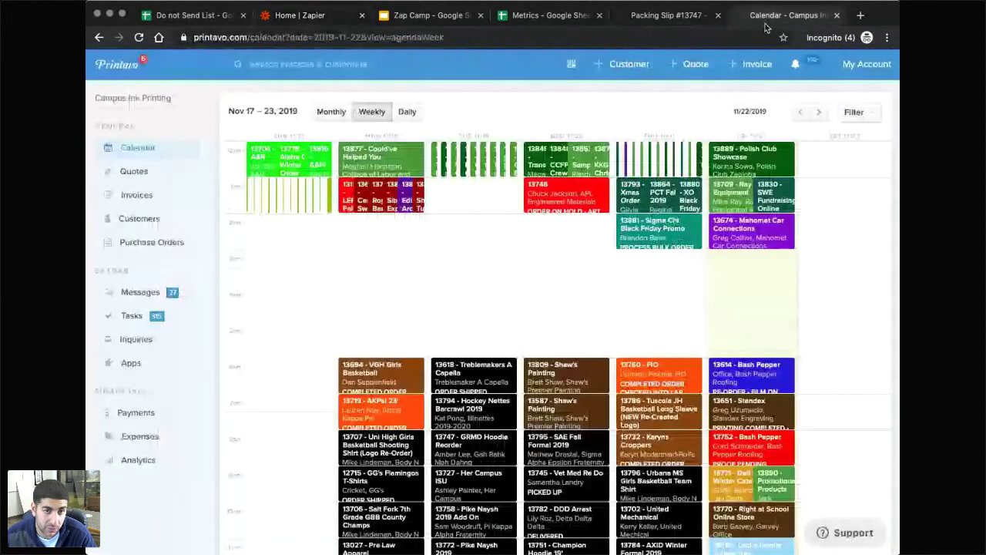
pyautogui.scroll(-10, 306, 460)
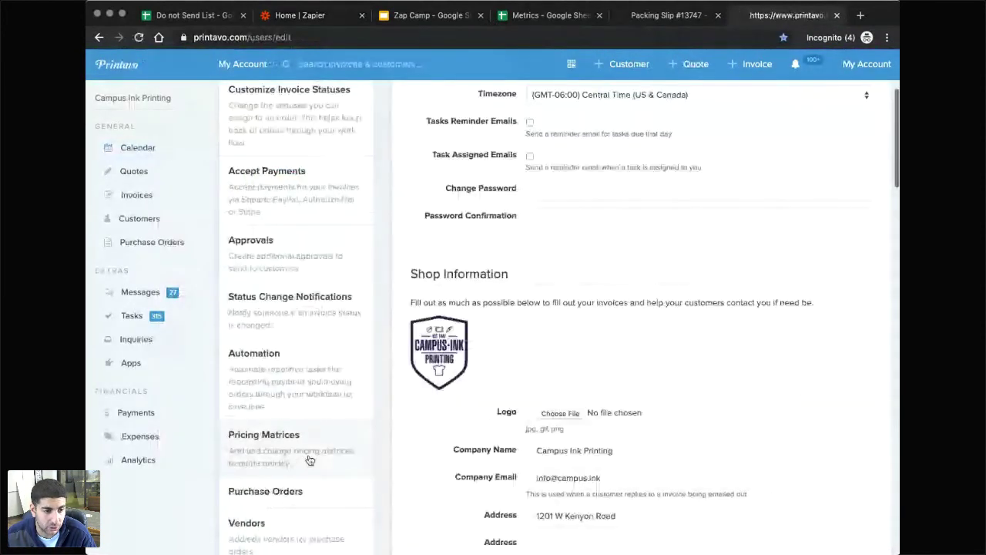
pyautogui.scroll(-3, 309, 460)
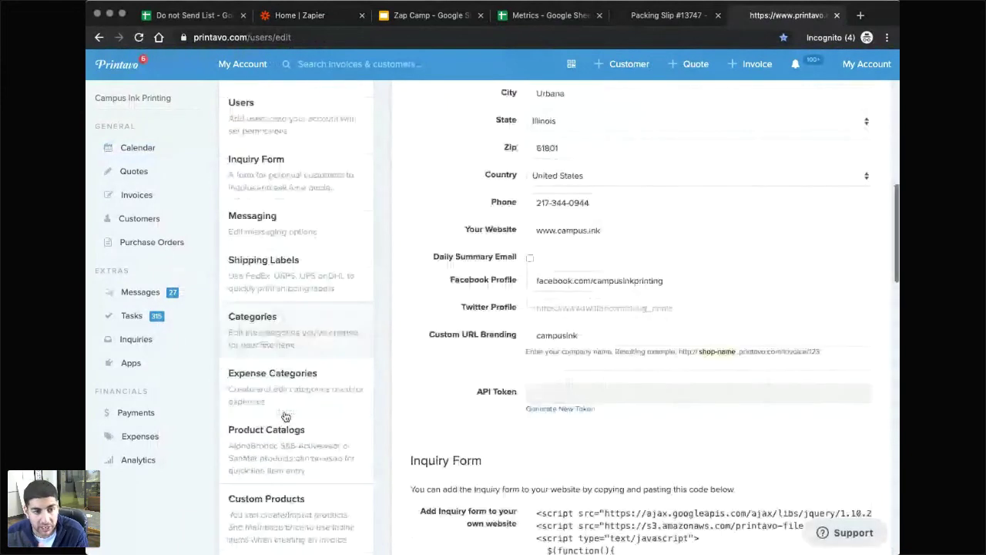
pyautogui.scroll(-3, 285, 417)
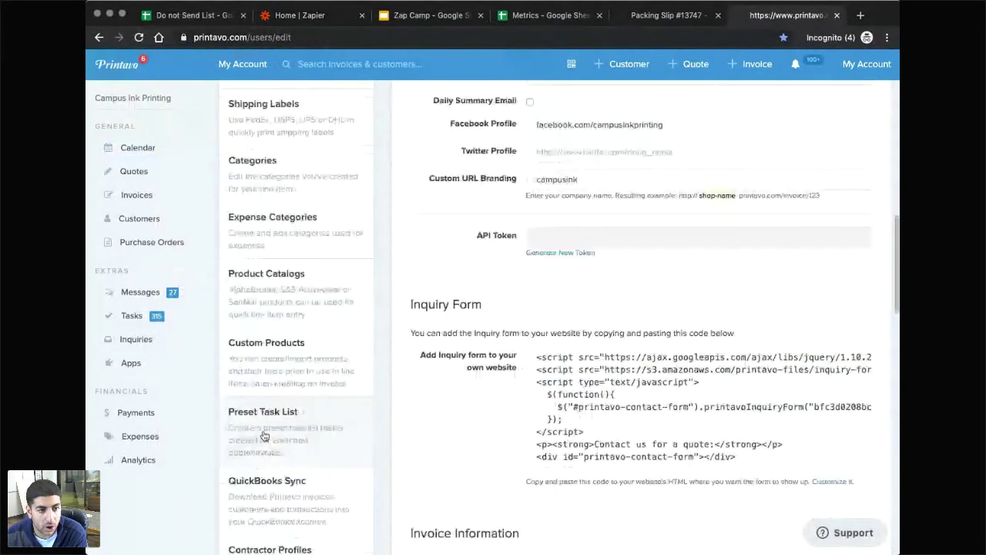
pyautogui.click(292, 430)
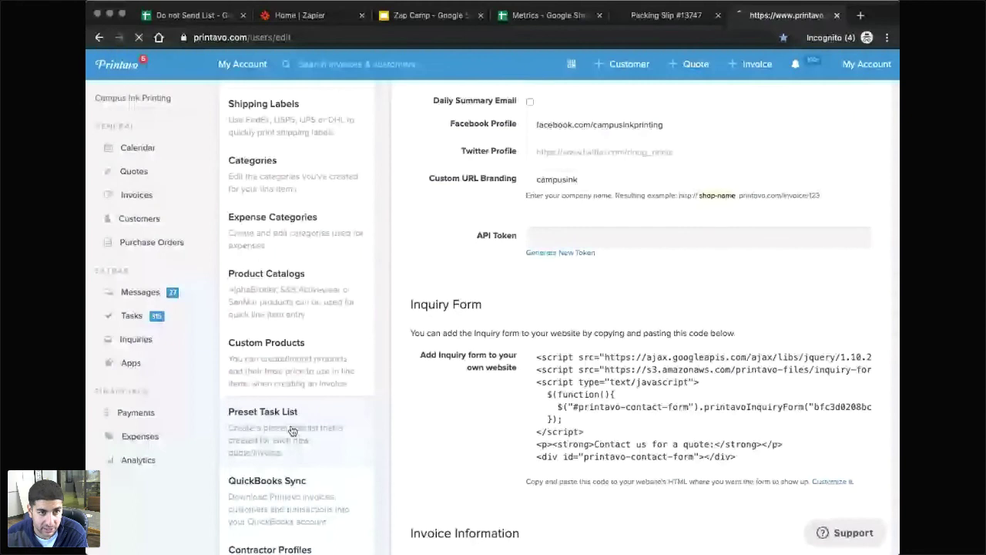
# Review the preset tasks, return to account settings, and open the Automation settings.
pyautogui.scroll(-2, 387, 282)
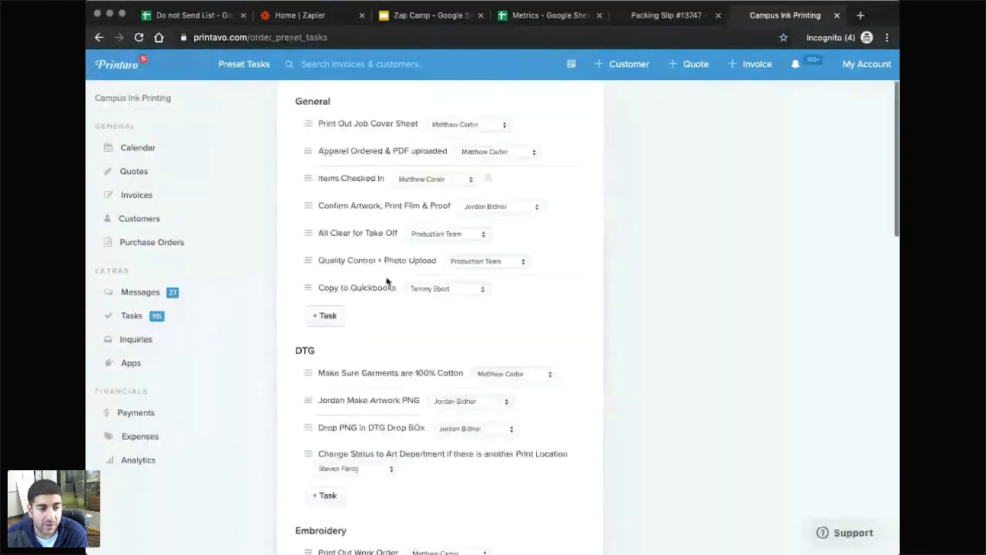
pyautogui.scroll(-10, 387, 282)
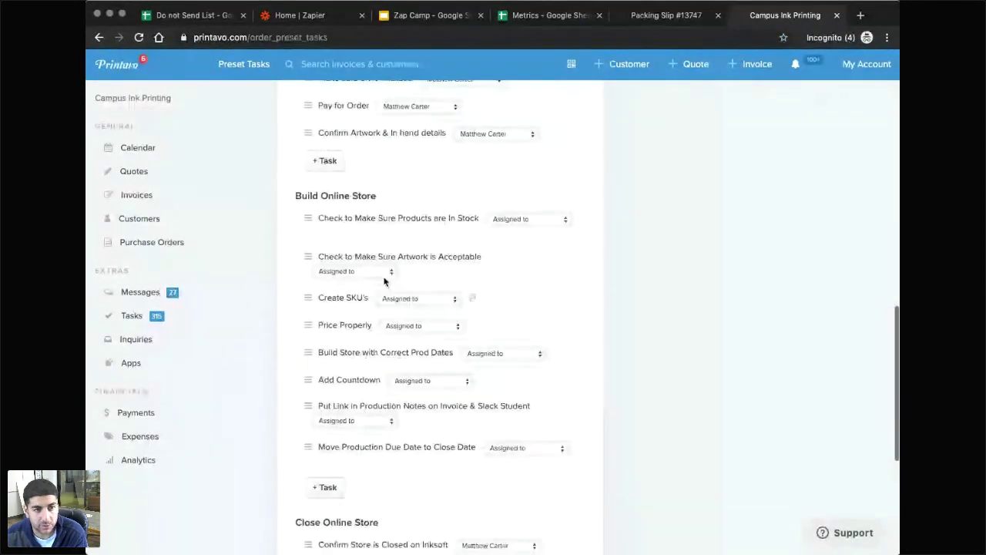
pyautogui.scroll(-4, 384, 281)
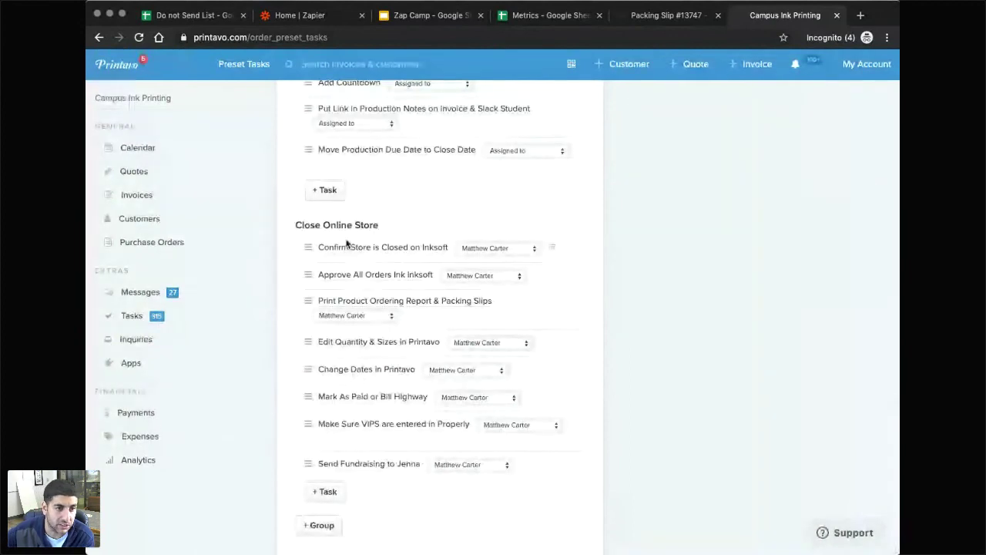
pyautogui.scroll(15, 346, 244)
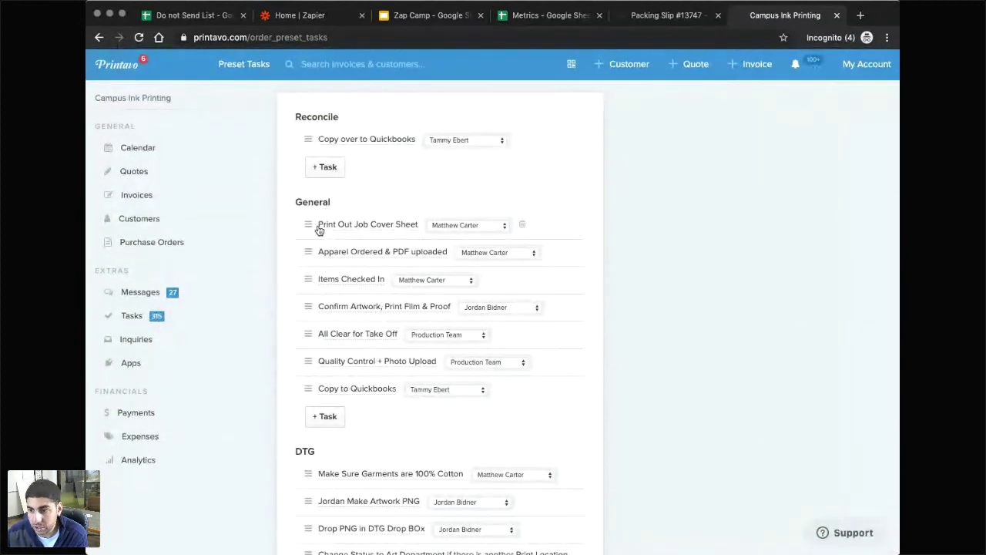
pyautogui.click(99, 37)
pyautogui.scroll(-3, 303, 339)
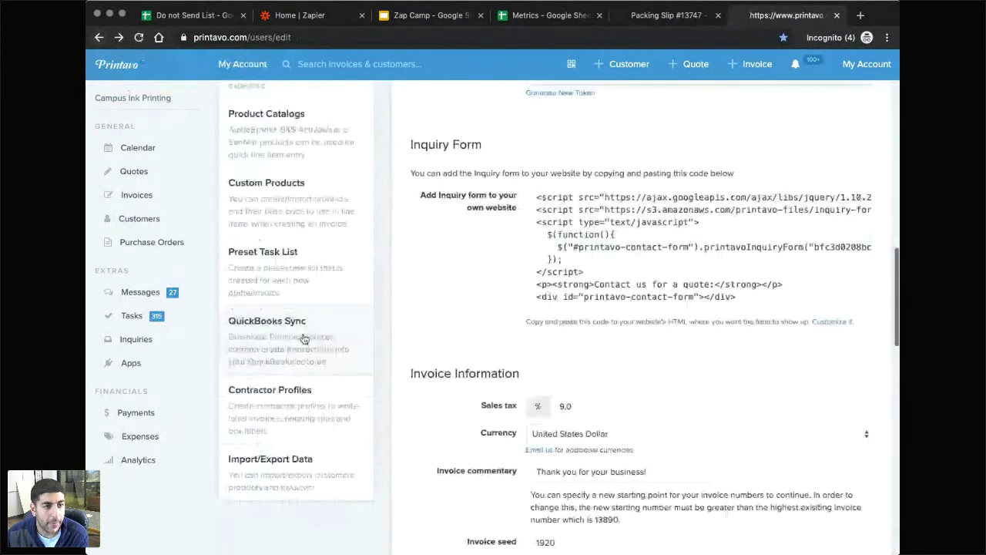
pyautogui.scroll(6, 303, 339)
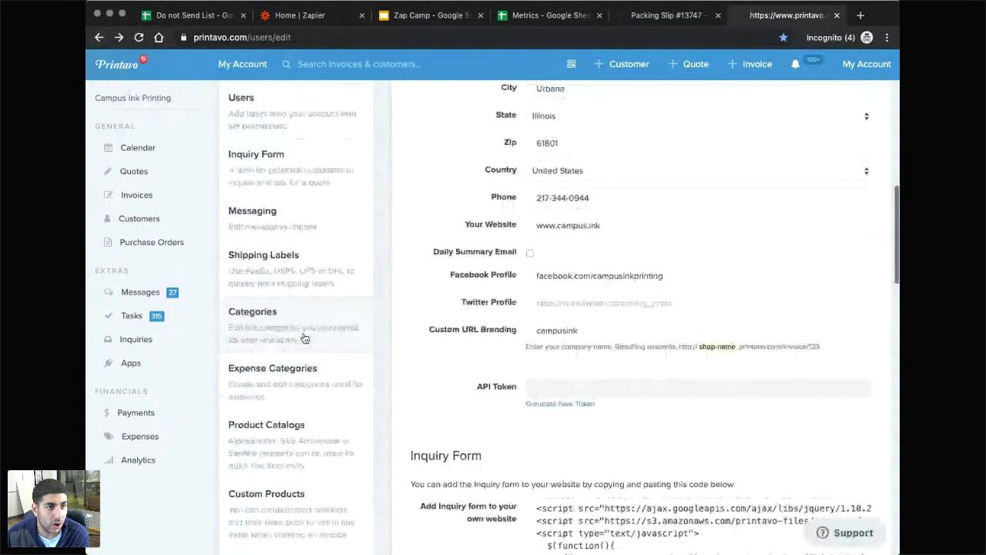
pyautogui.scroll(6, 303, 337)
pyautogui.click(276, 264)
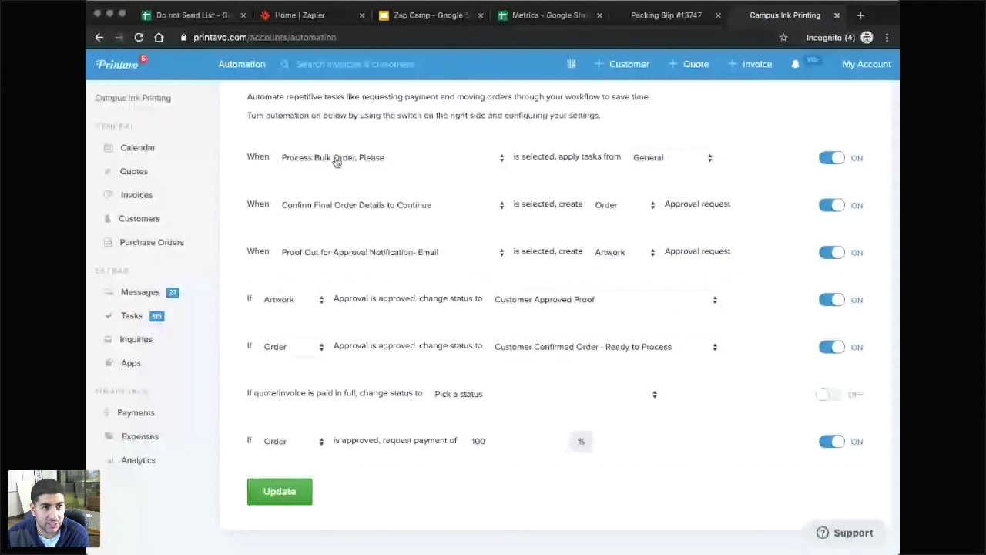
# Highlight 'apply' in the first automation rule, then return to the Nov 17–23, 2019 order calendar.
pyautogui.doubleClick(570, 156)
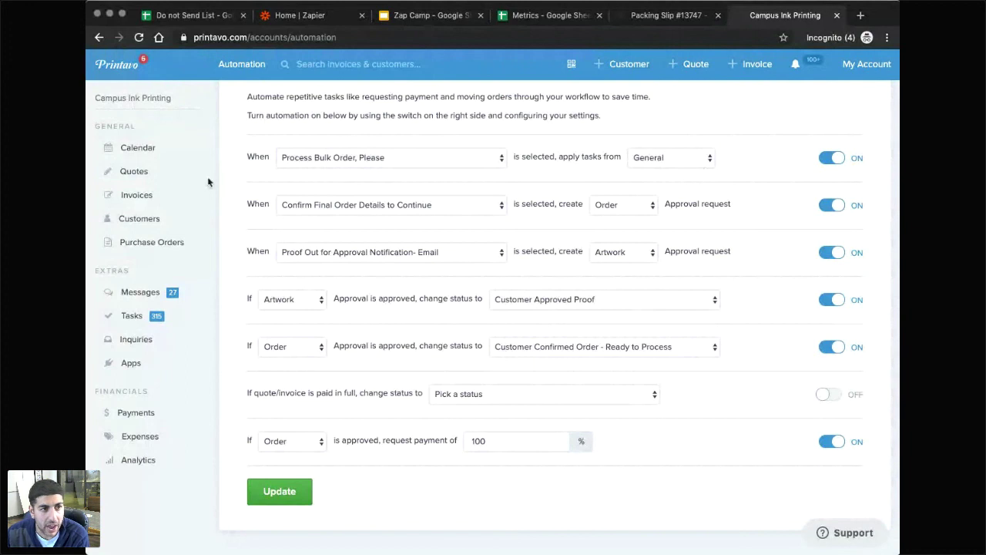
pyautogui.click(166, 148)
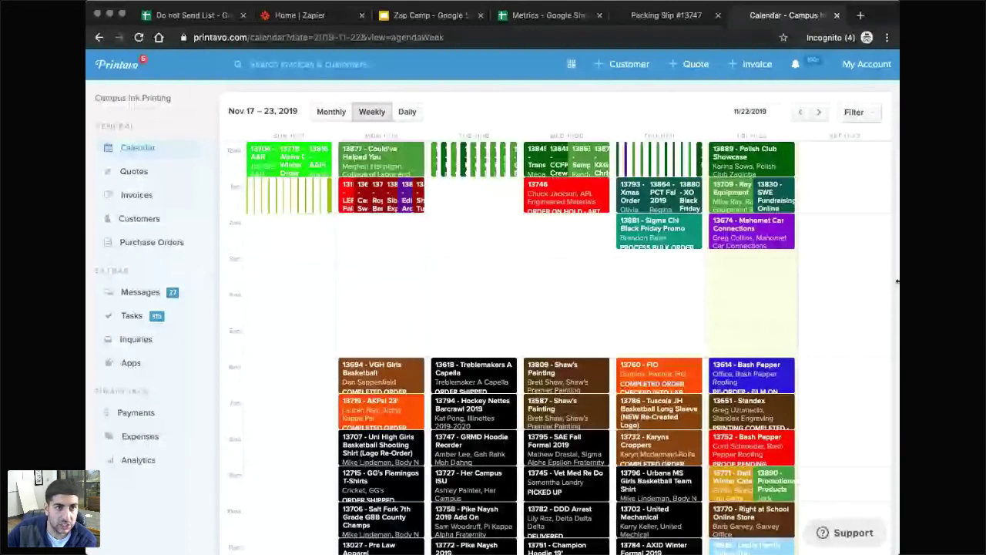
# Return to the Zap Camp deck and step from slide 14 back through slide 12 to the Agenda slide 13.
pyautogui.click(430, 15)
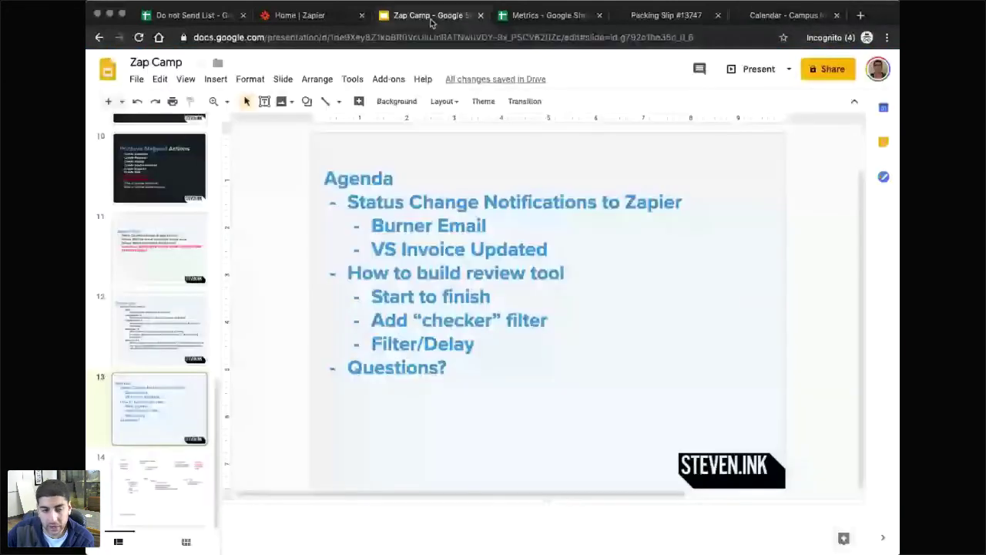
pyautogui.press('Down')
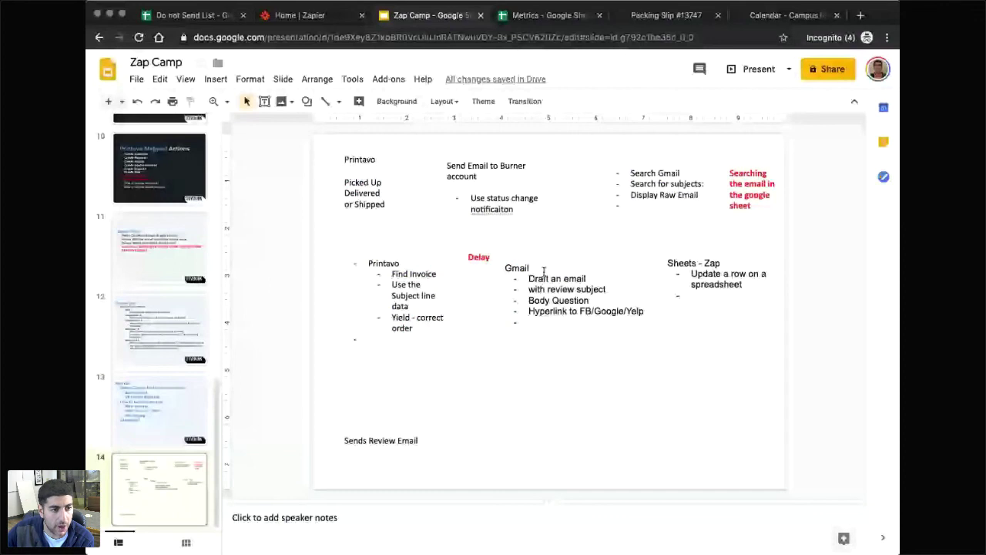
pyautogui.click(152, 336)
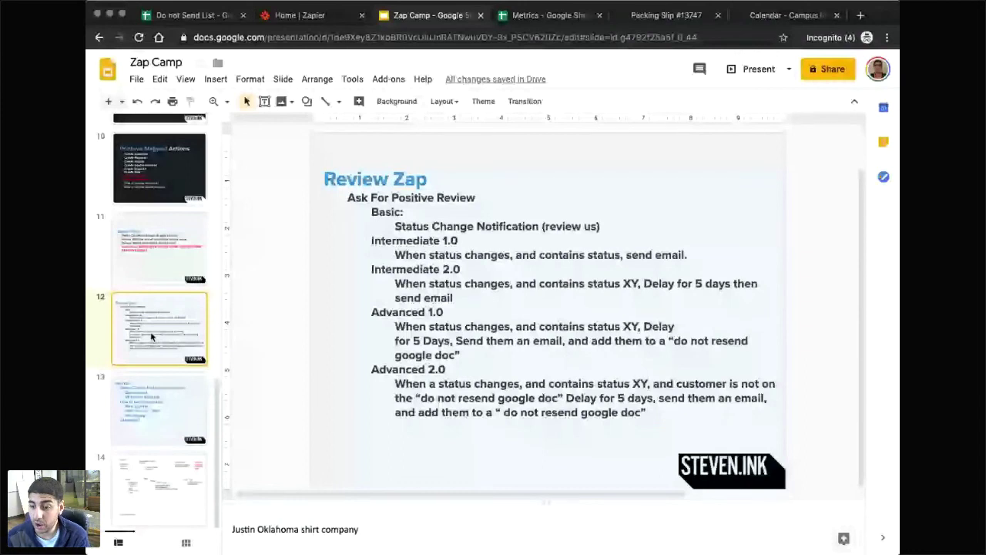
pyautogui.press('Down')
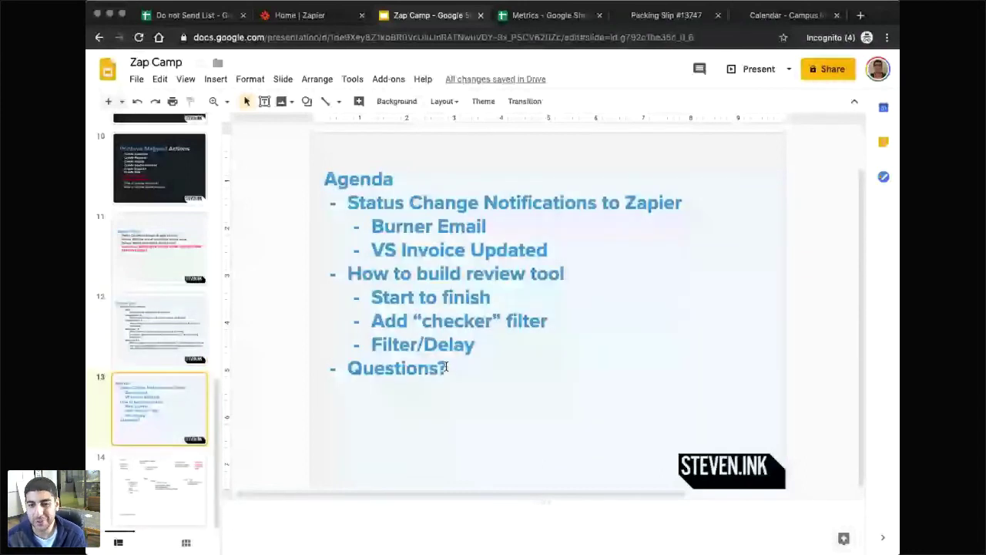